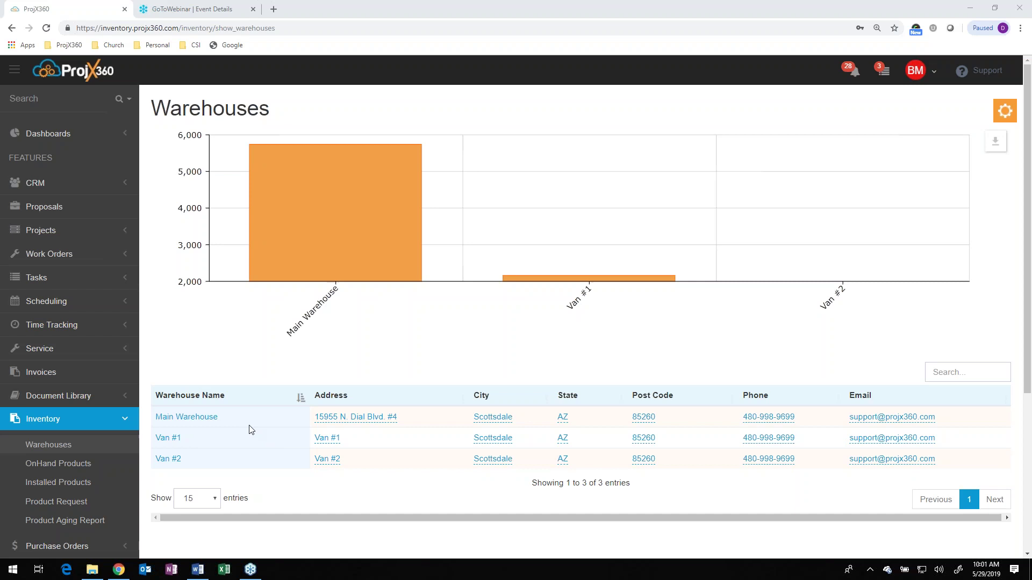
- Open the settings page of the Main Warehouse
left_click(192, 421)
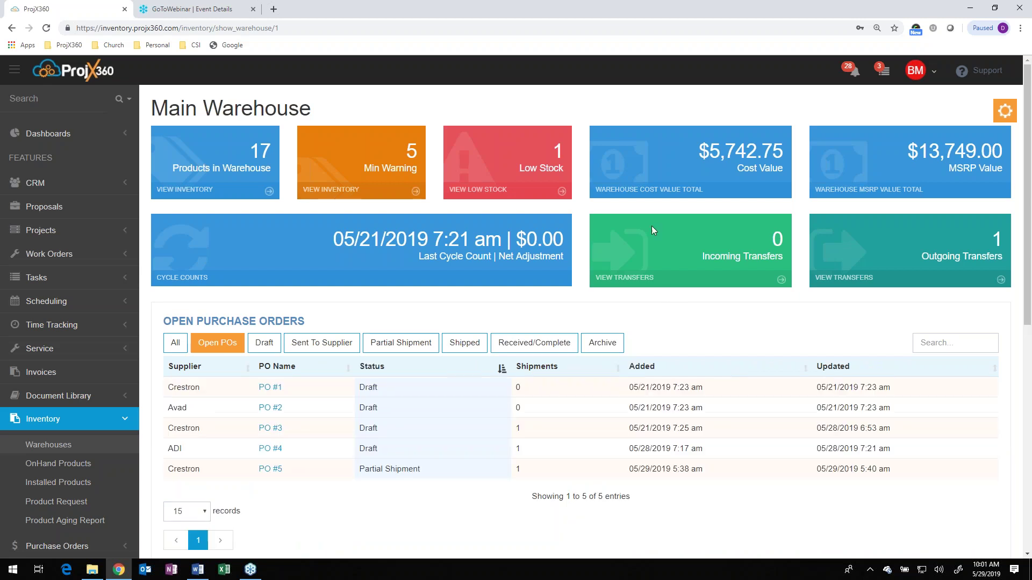
left_click(1000, 119)
left_click(922, 150)
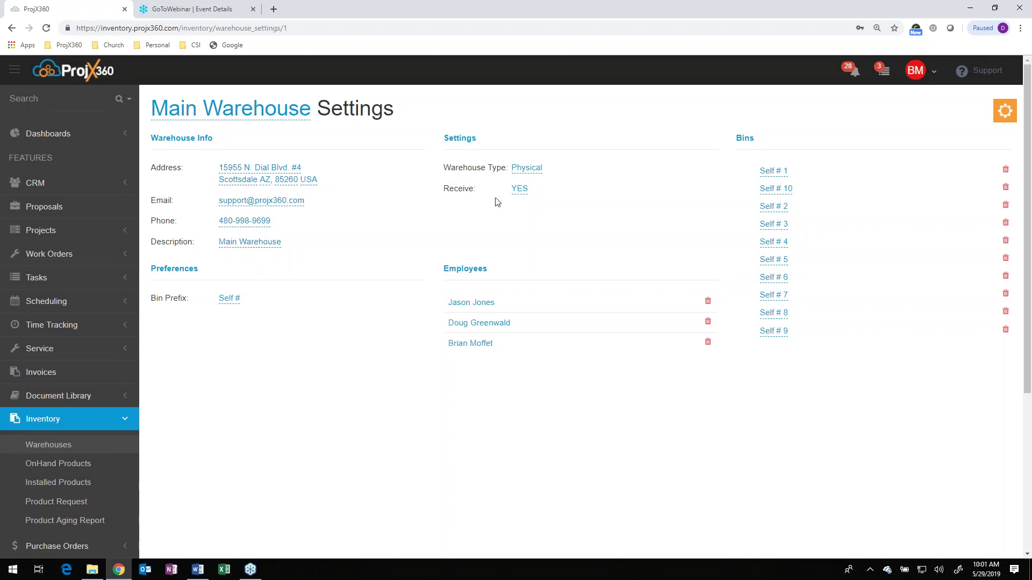
- Inspect the available choices for the Warehouse Type and Receive settings, keeping Physical and YES
left_click(530, 171)
left_click(566, 117)
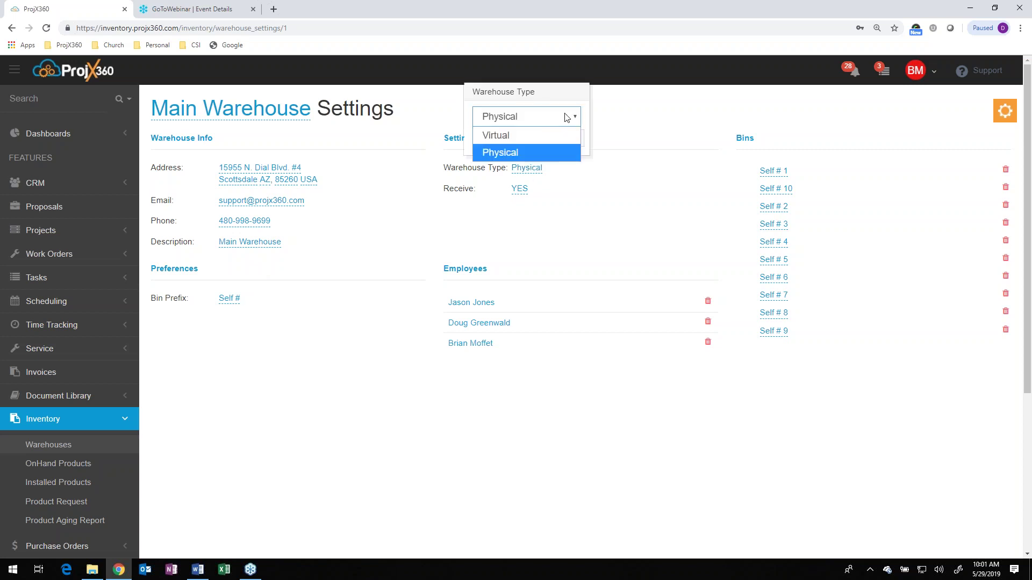
left_click(612, 118)
left_click(618, 118)
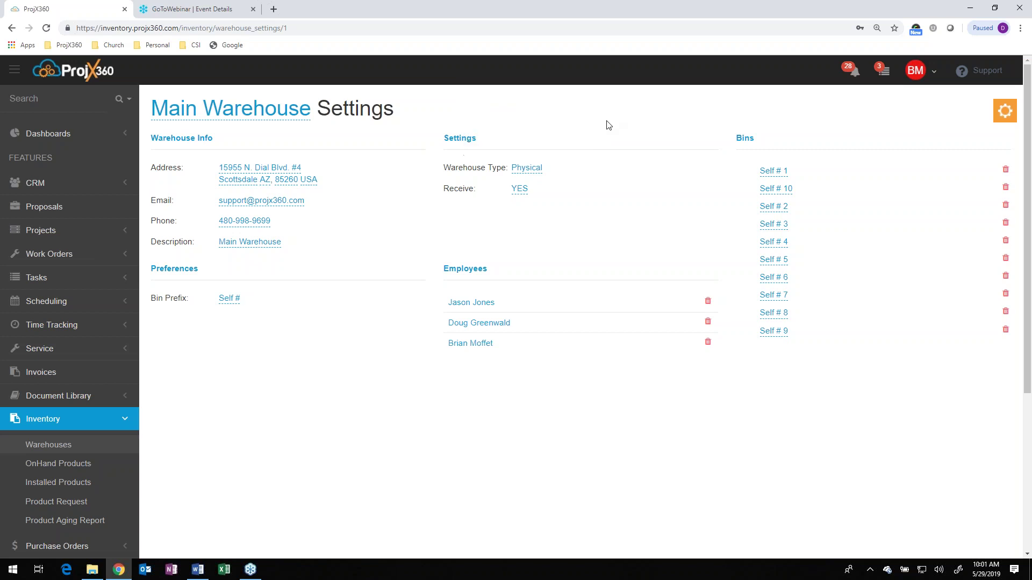
left_click(524, 193)
left_click(552, 138)
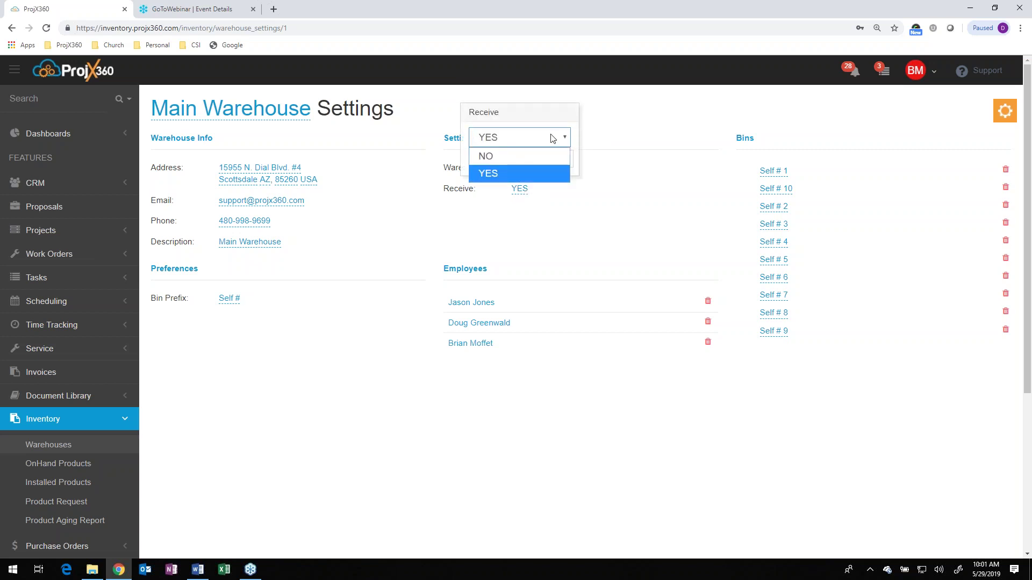
left_click(520, 175)
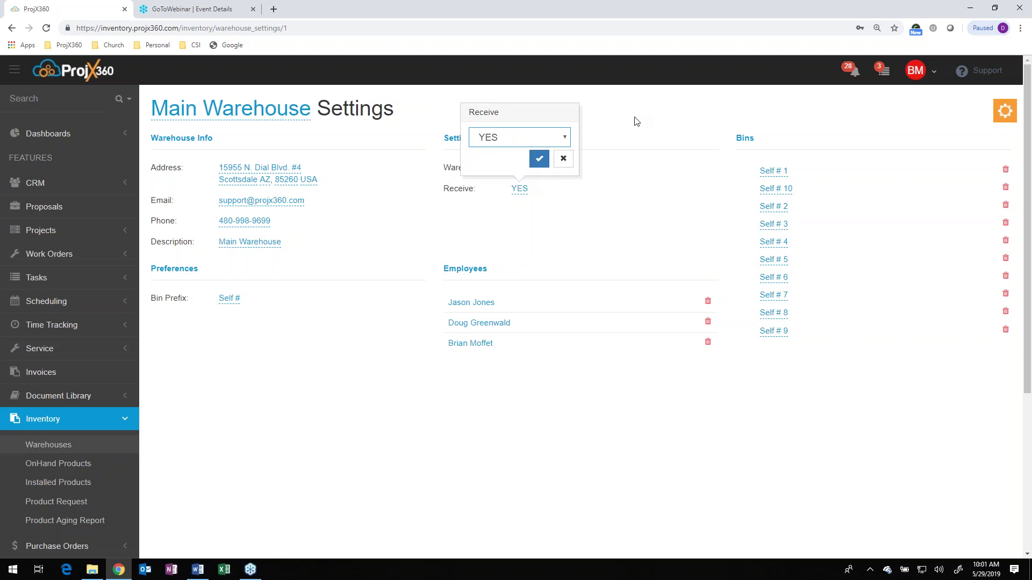
left_click(620, 120)
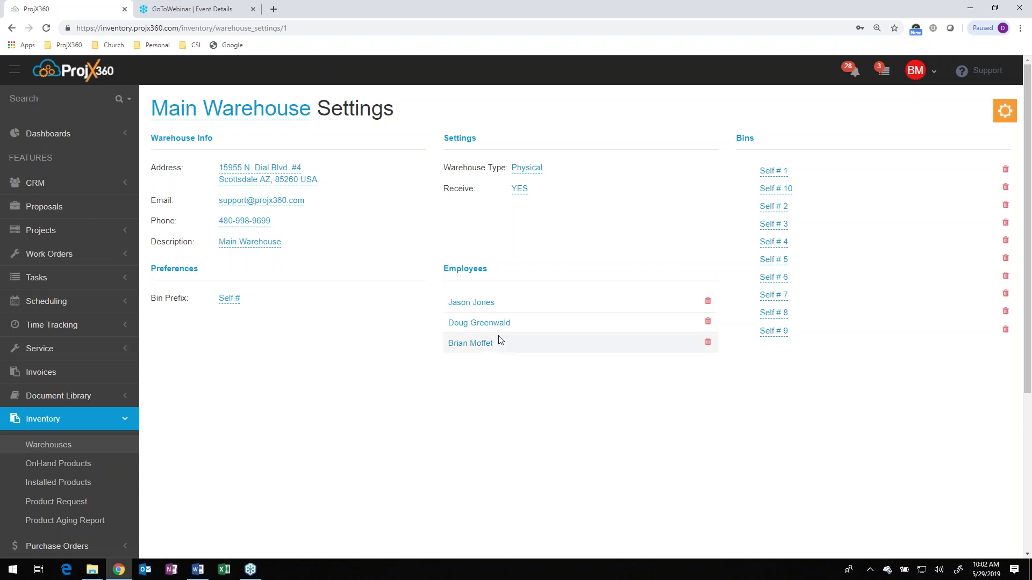
- Look at the option for adding users, and view the warehouse permissions of the first listed employee
left_click(1003, 110)
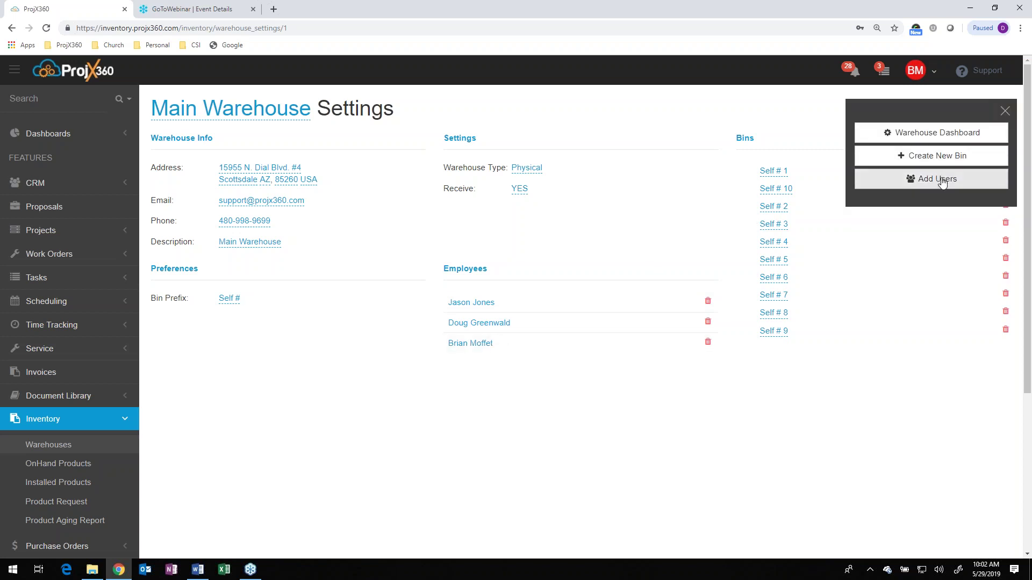
left_click(1004, 111)
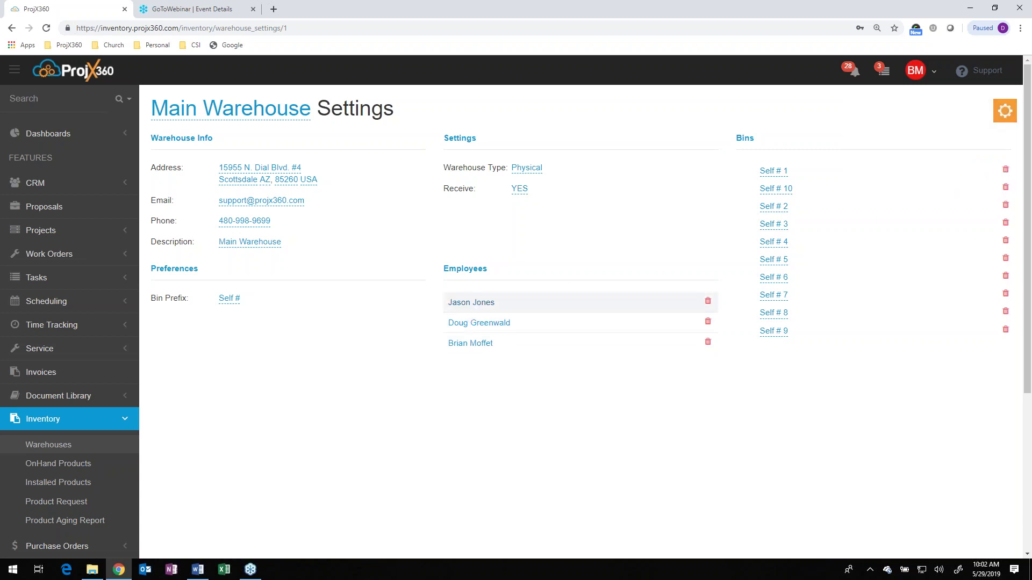
left_click(473, 304)
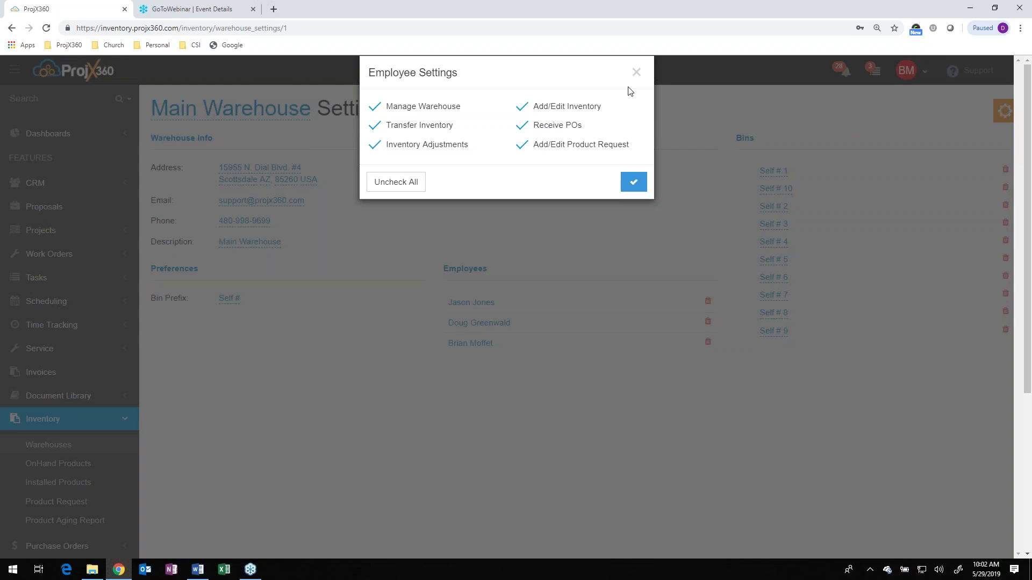
left_click(636, 72)
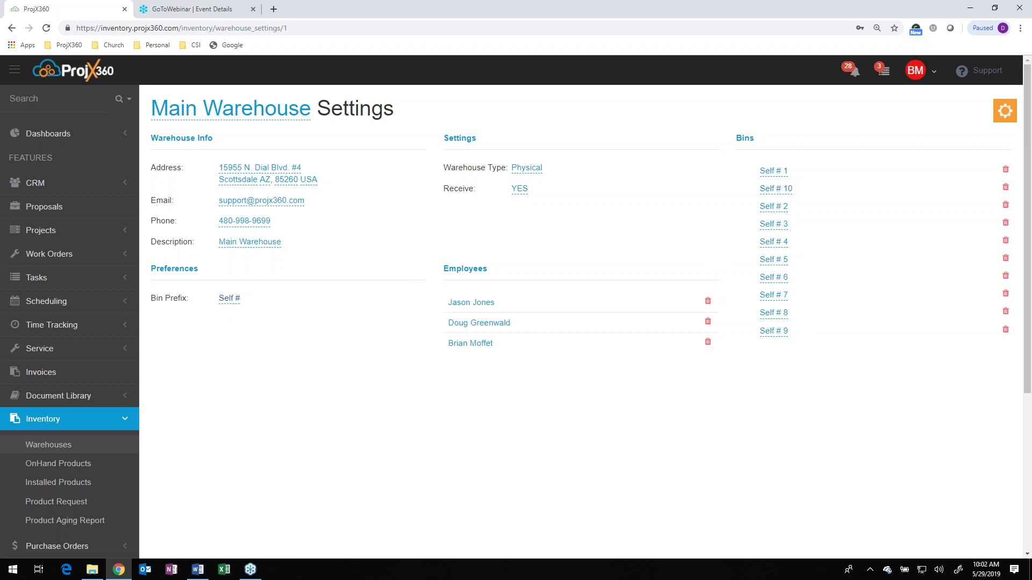
- Create two new bins in the Main Warehouse, Self # 11 and Self # 12
left_click(999, 116)
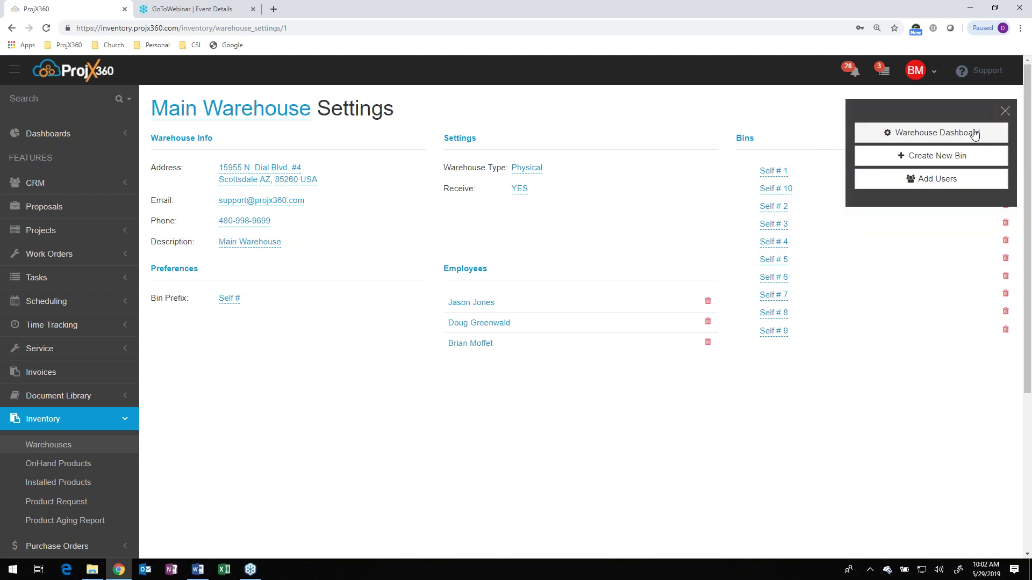
left_click(931, 156)
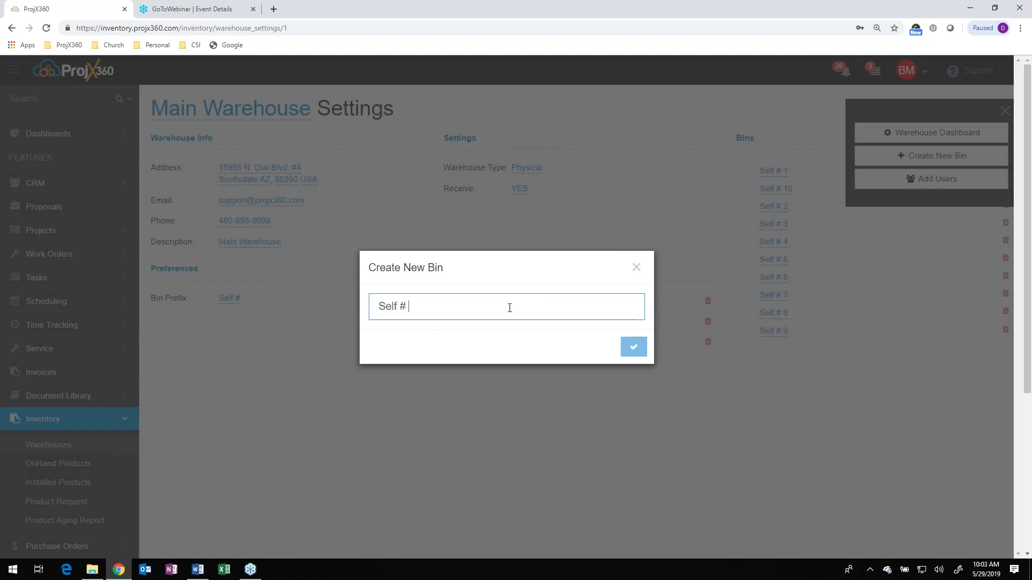
type("11")
left_click(631, 350)
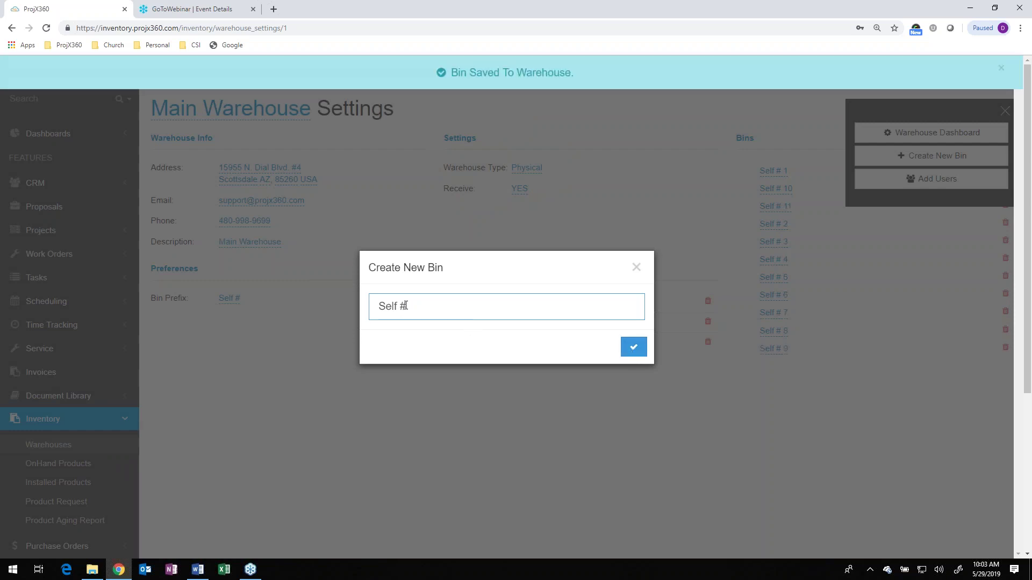
type("12")
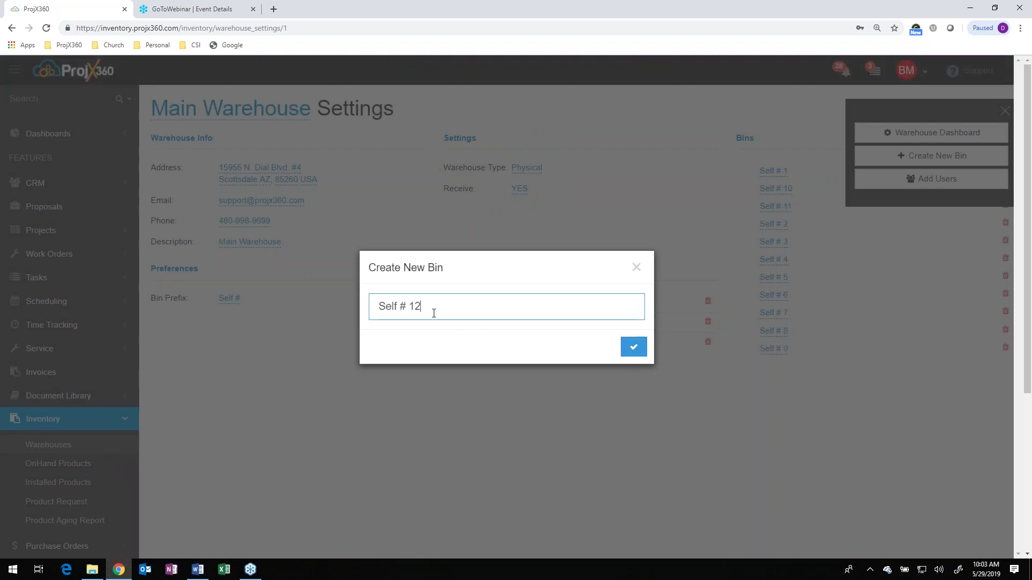
left_click(633, 346)
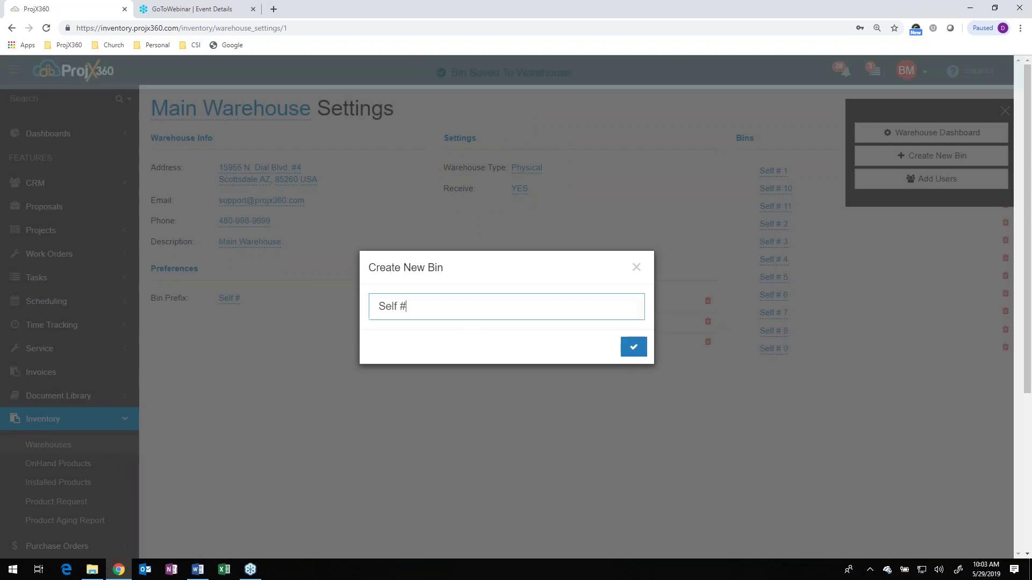
left_click(636, 267)
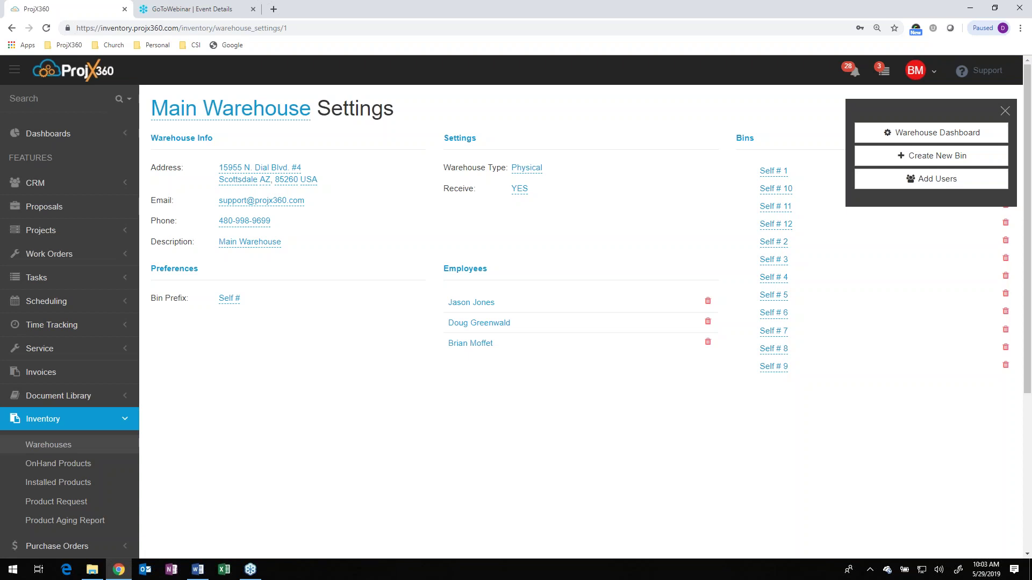
left_click(1004, 111)
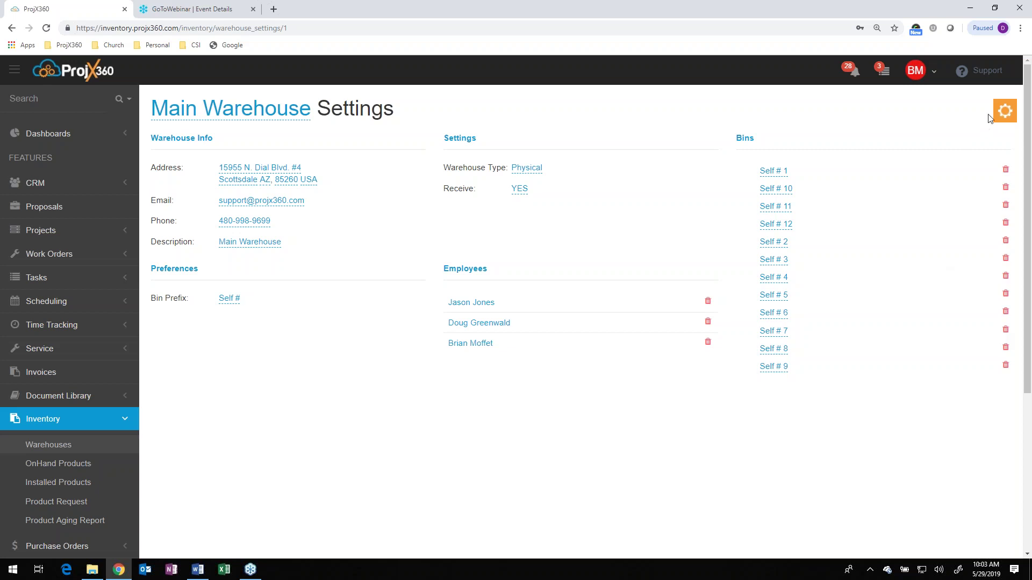
- Return to the Main Warehouse dashboard and review its open purchase orders, receiving in progress and warehouse log
left_click(1003, 112)
left_click(922, 135)
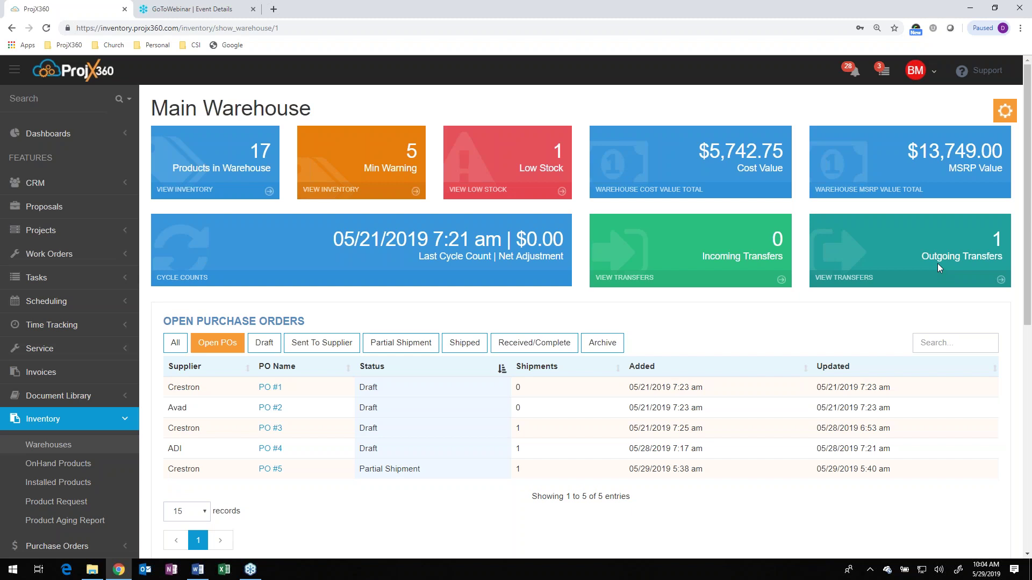
scroll(243, 380, "down", 1)
scroll(478, 323, "down", 1)
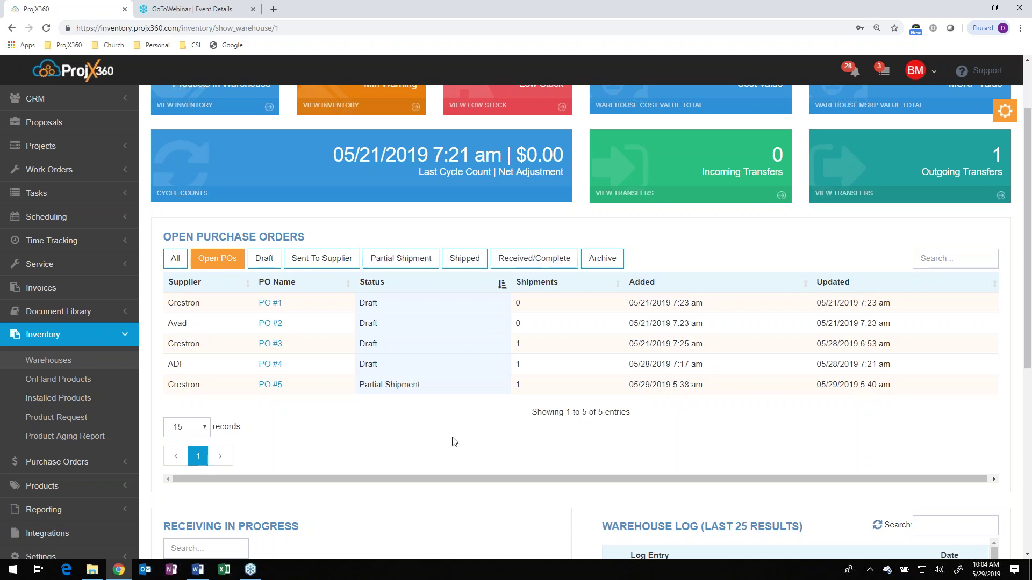
scroll(454, 441, "down", 4)
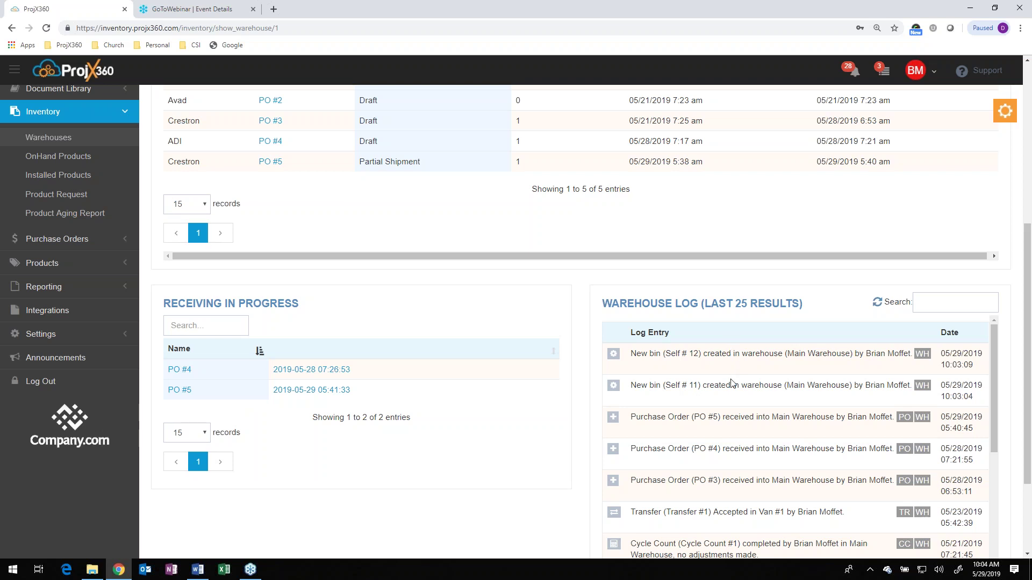
scroll(744, 428, "down", 6)
scroll(744, 428, "up", 5)
scroll(949, 308, "up", 6)
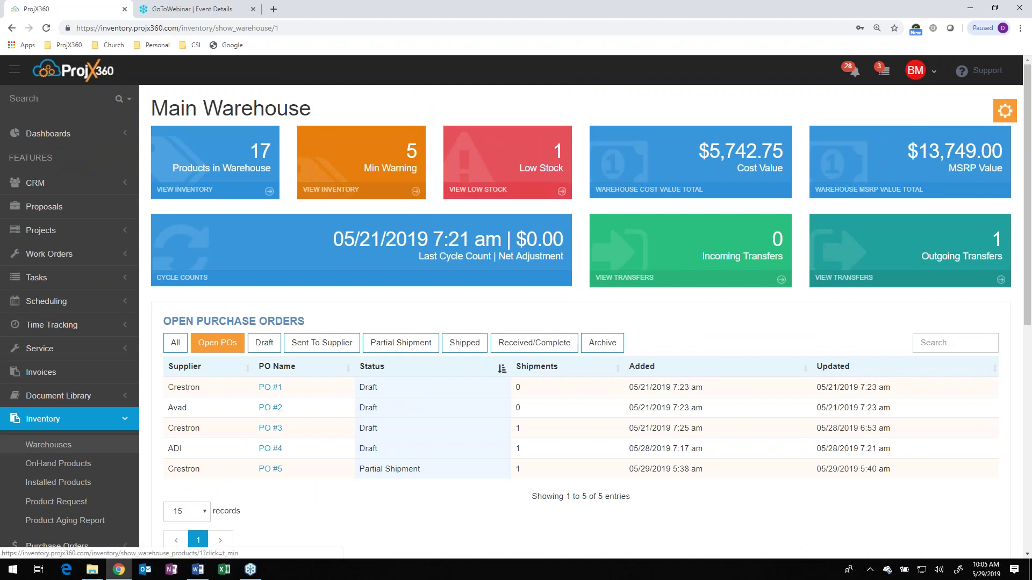
- Start receiving product into the Main Warehouse and open PO #3
left_click(1004, 114)
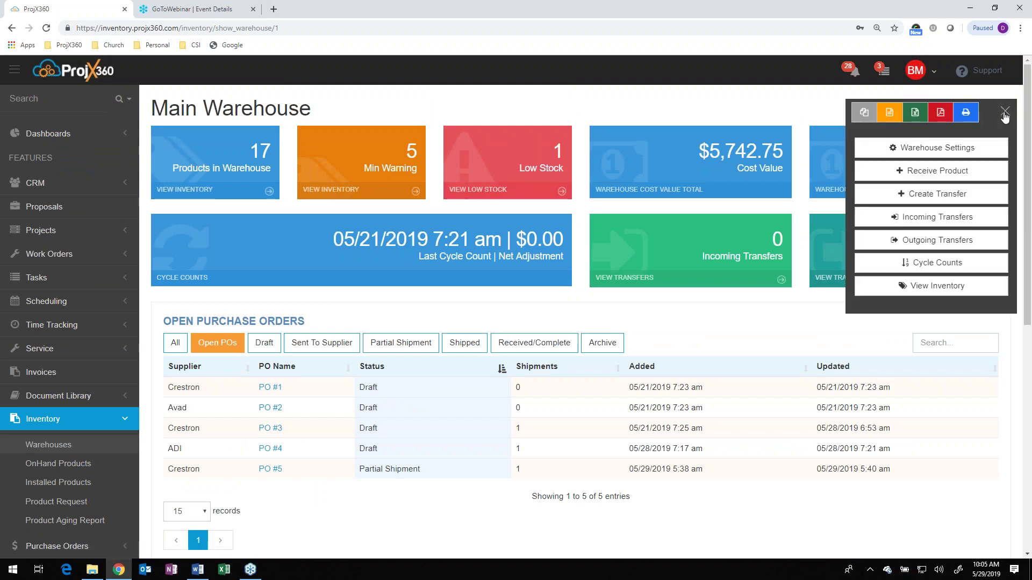
left_click(931, 172)
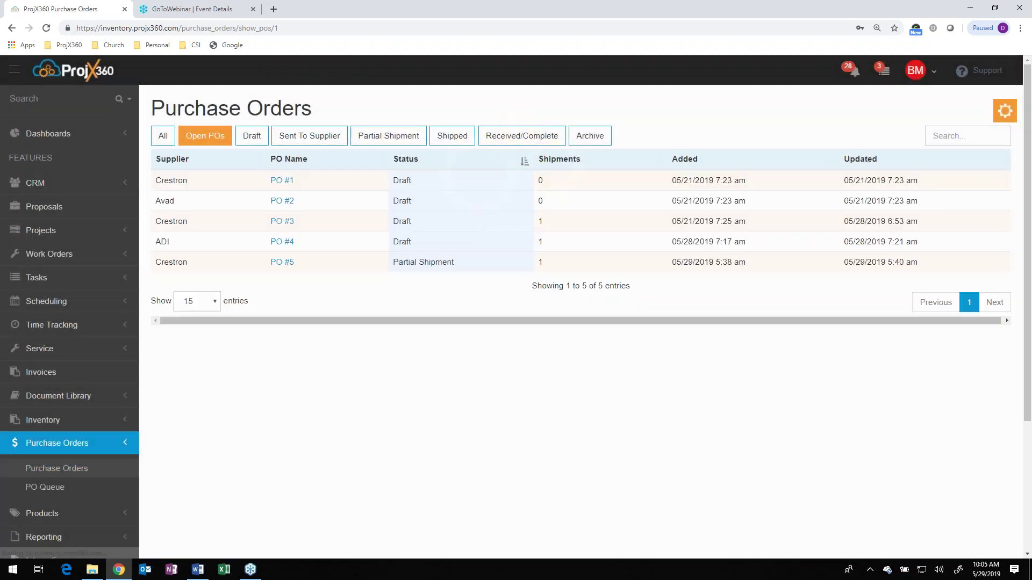
left_click(282, 221)
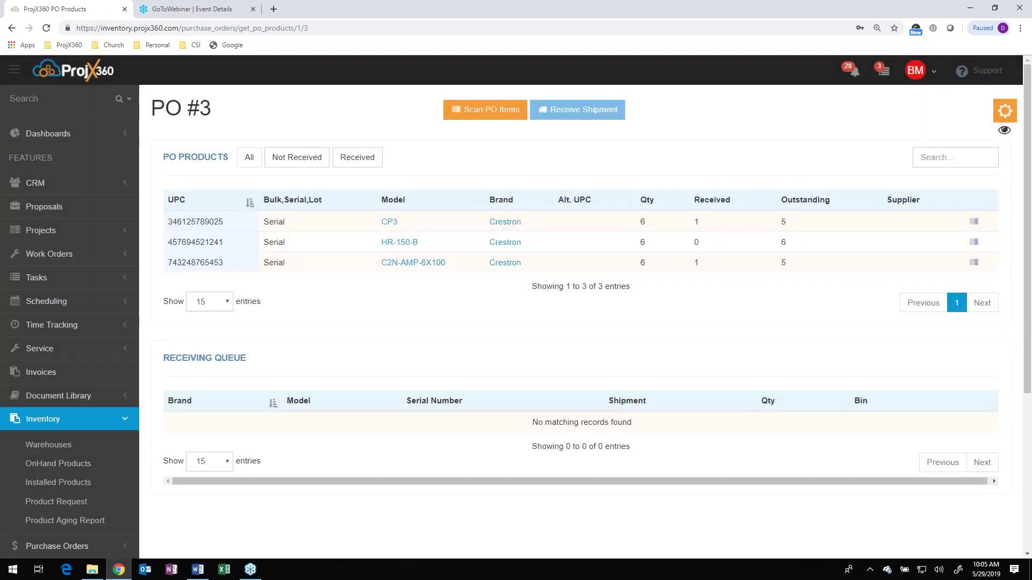
left_click(486, 110)
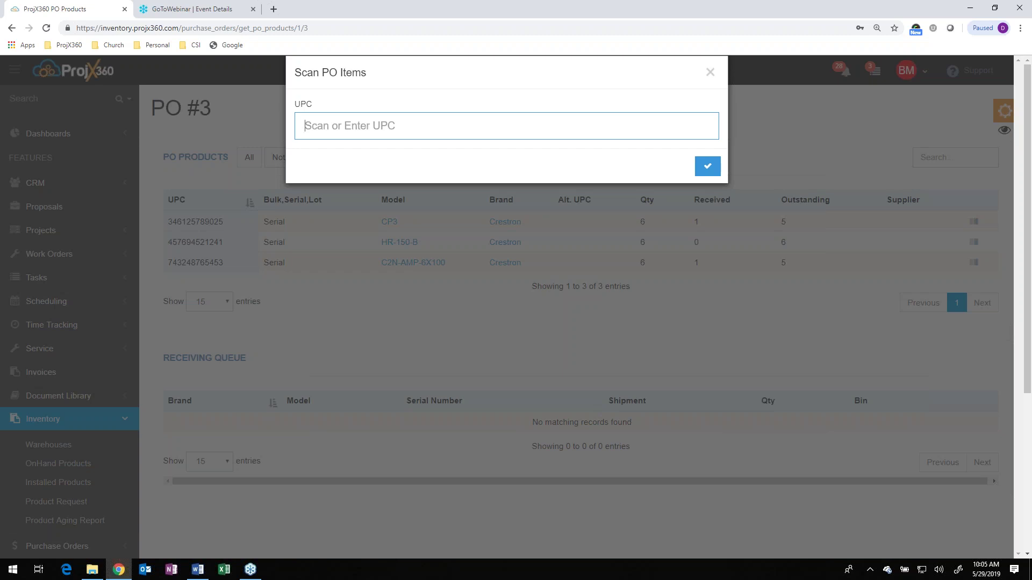
type("346125789025")
key("Return")
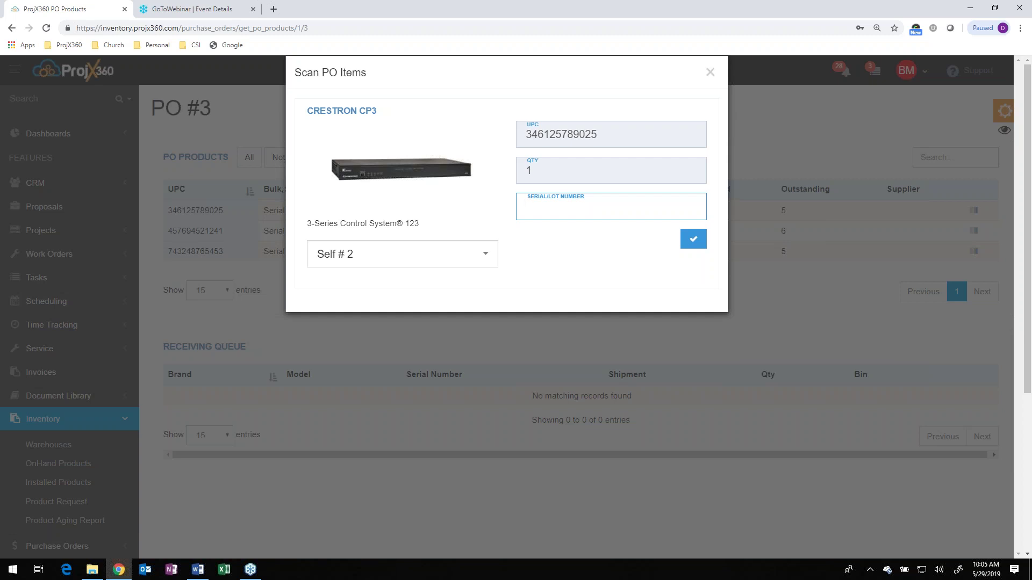
type("00000000000000000000000000045")
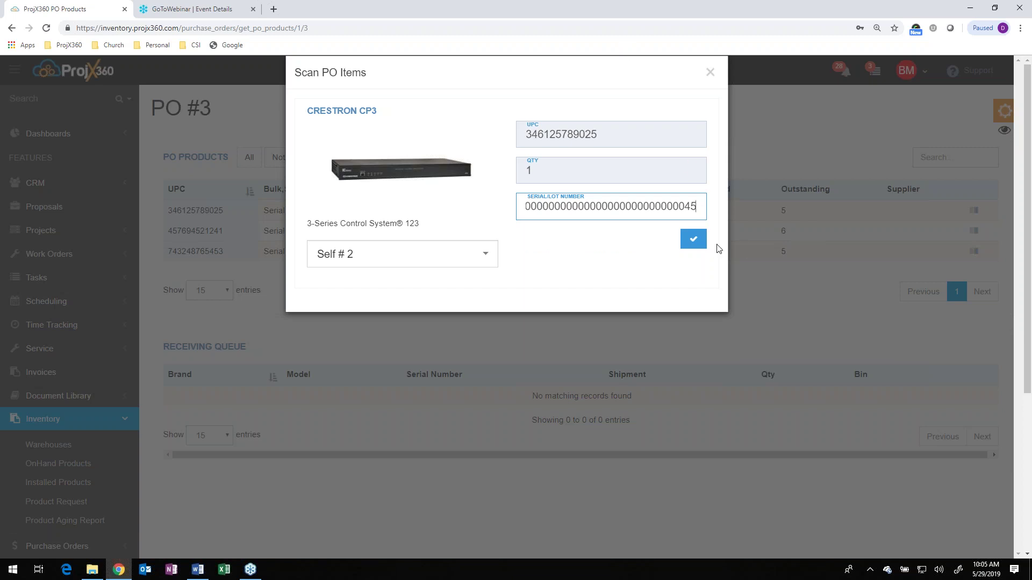
left_click(693, 243)
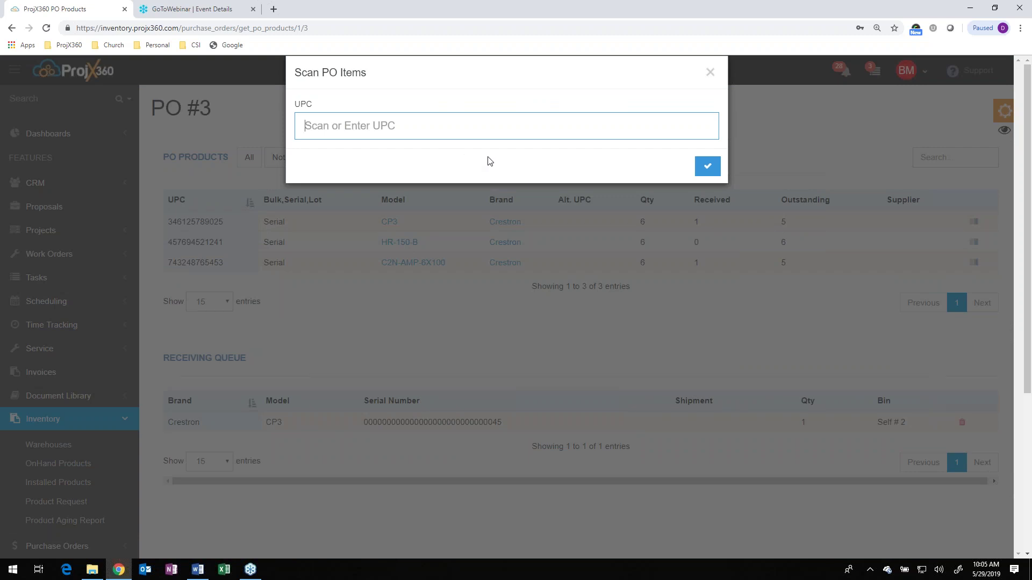
left_click(710, 73)
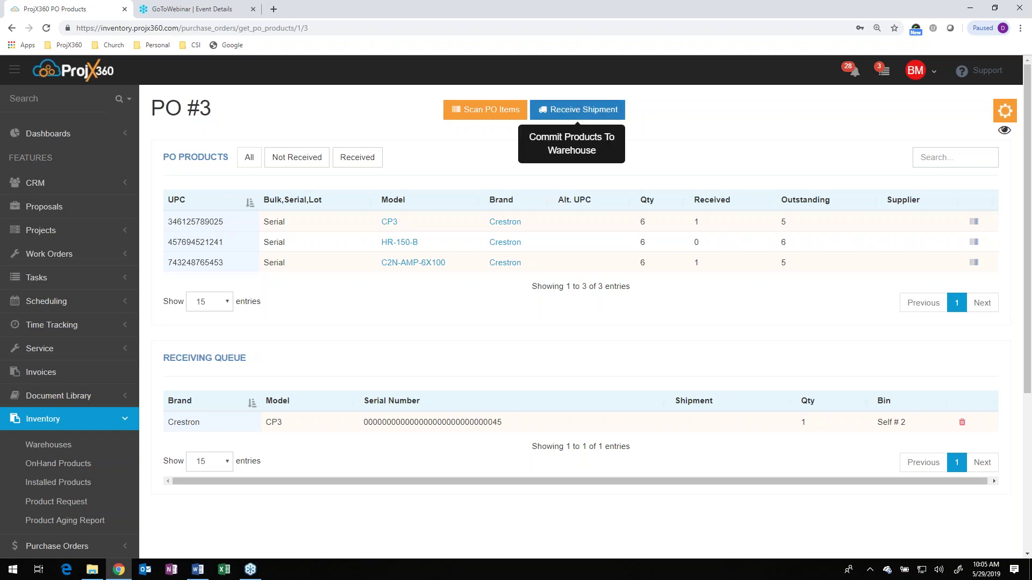
left_click(578, 109)
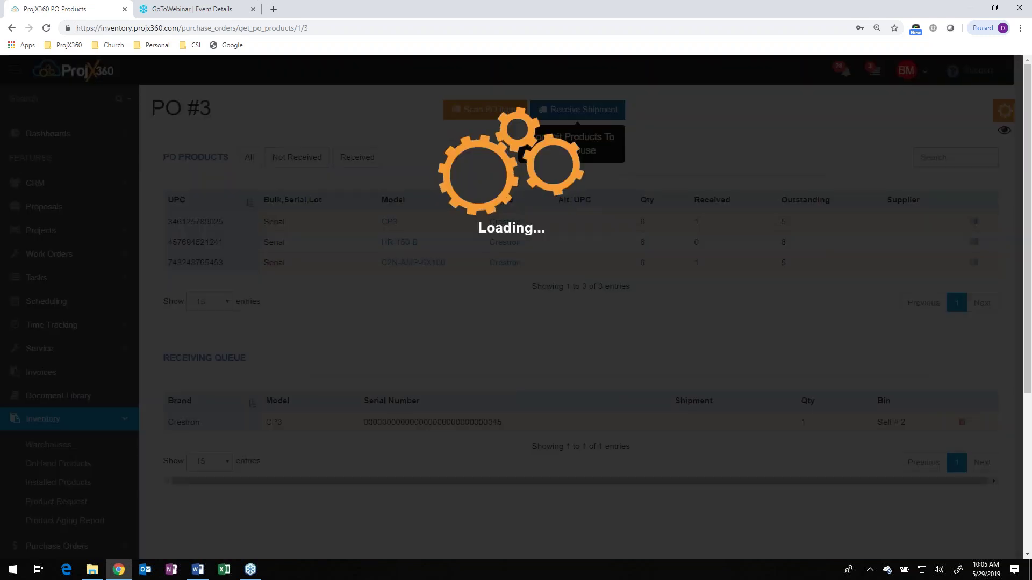
left_click(606, 357)
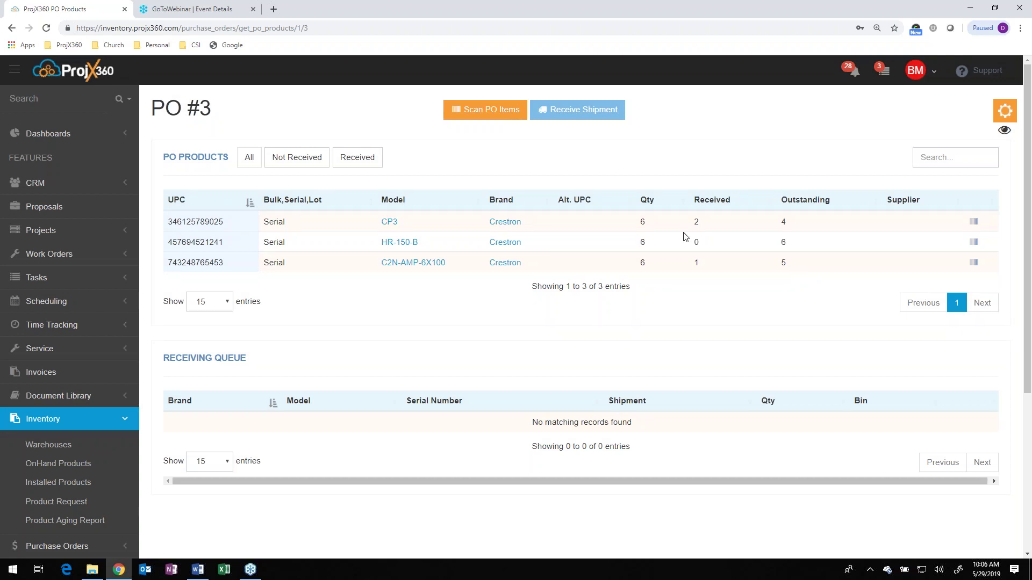
- Go back to the warehouse list and open the Main Warehouse dashboard
left_click(1004, 111)
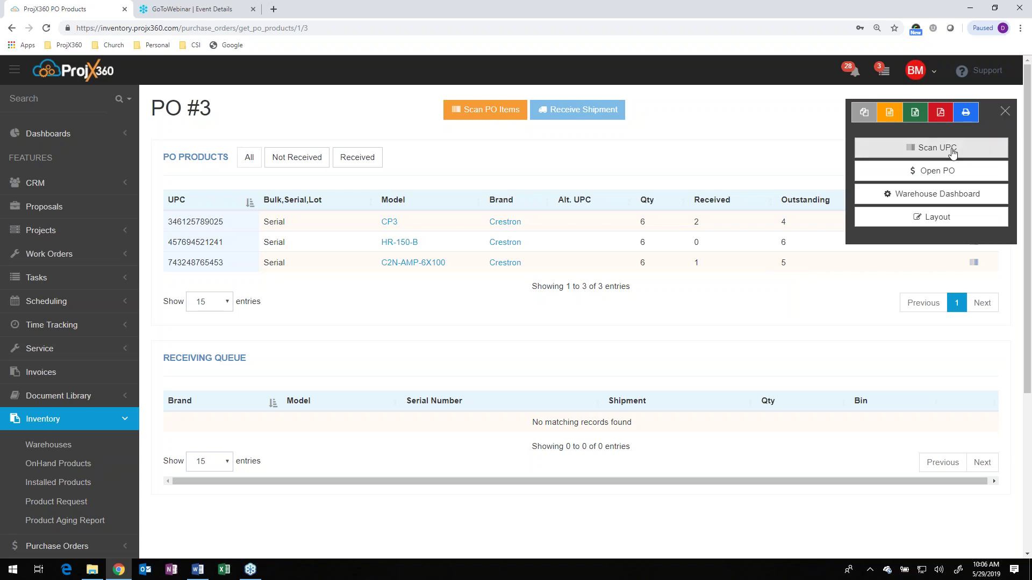
left_click(48, 446)
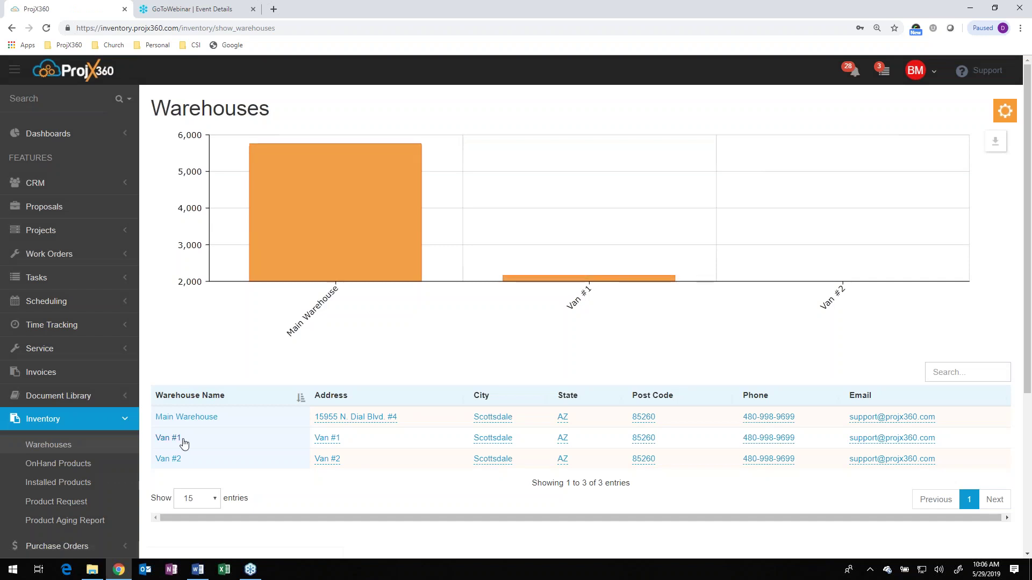
left_click(211, 419)
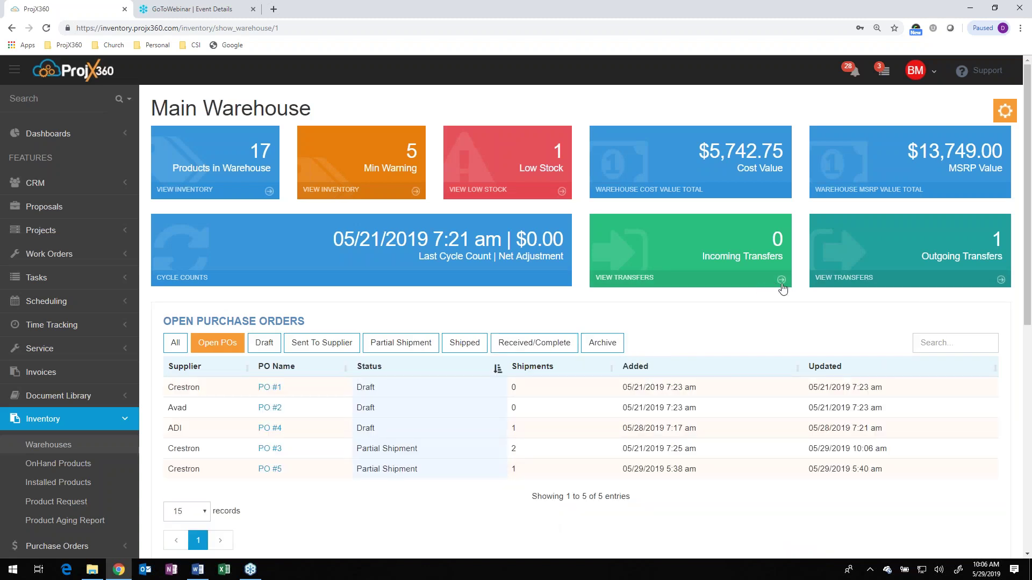
- Create a transfer from the Main Warehouse, selecting the Leon Speakers HzMMB-UT and Sanus LL22 as the products to transfer
left_click(1011, 114)
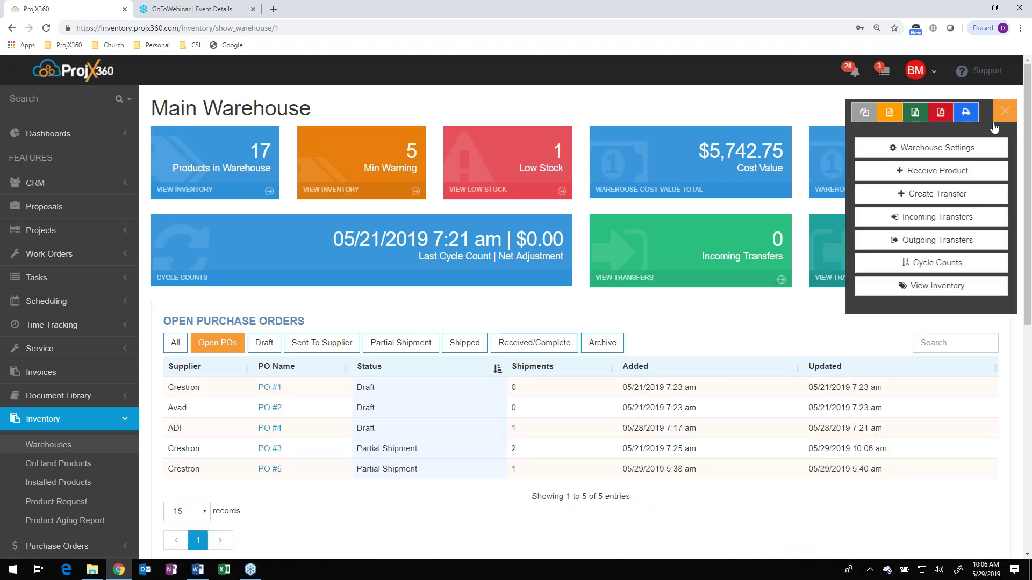
left_click(932, 197)
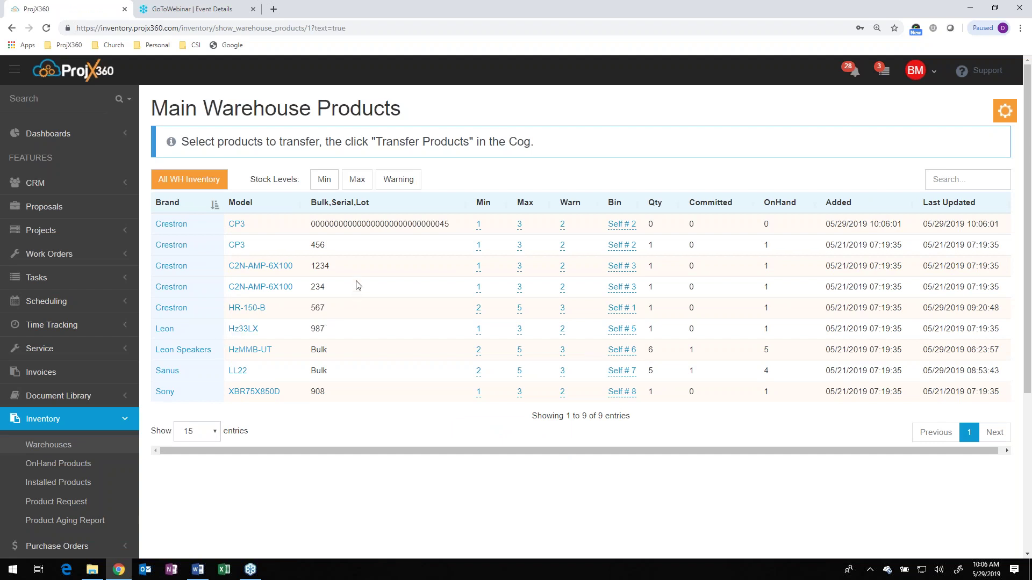
left_click(377, 351)
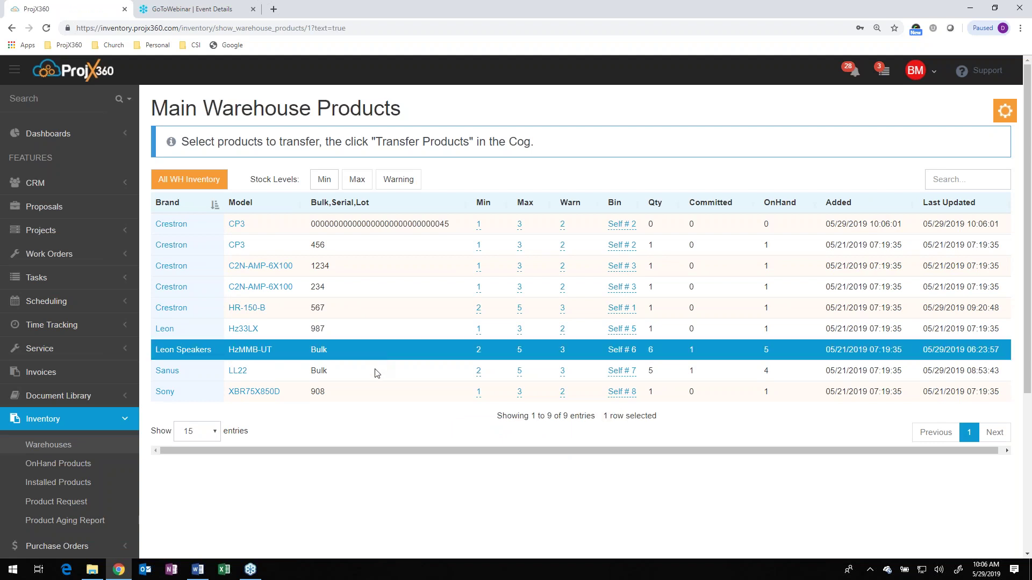
left_click(376, 370)
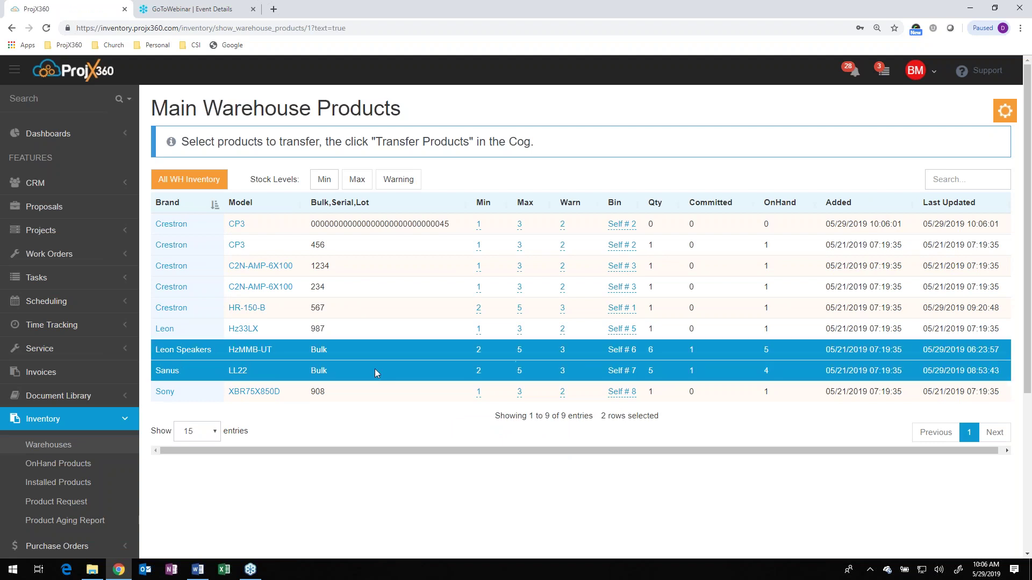
left_click(1004, 112)
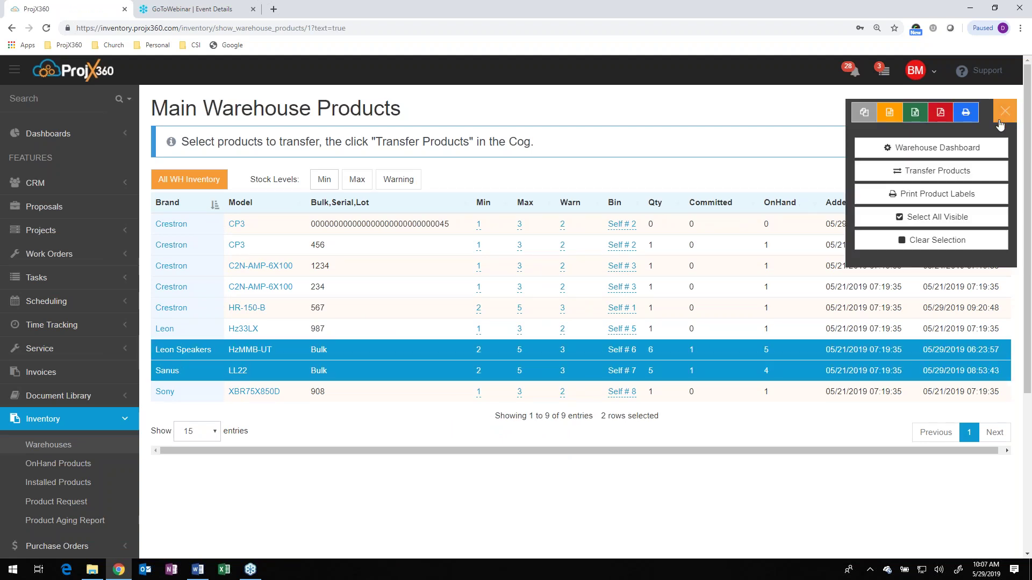
left_click(946, 170)
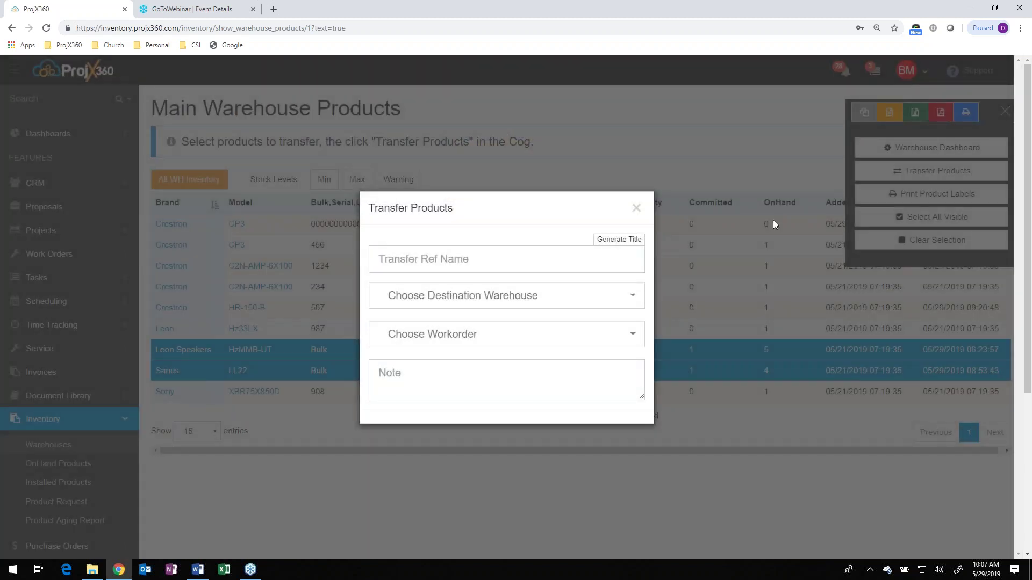
- Give the transfer a generated title, set destination Van #1 and work order Creative Sound Test Inventory 5.23.19, and submit it
left_click(609, 240)
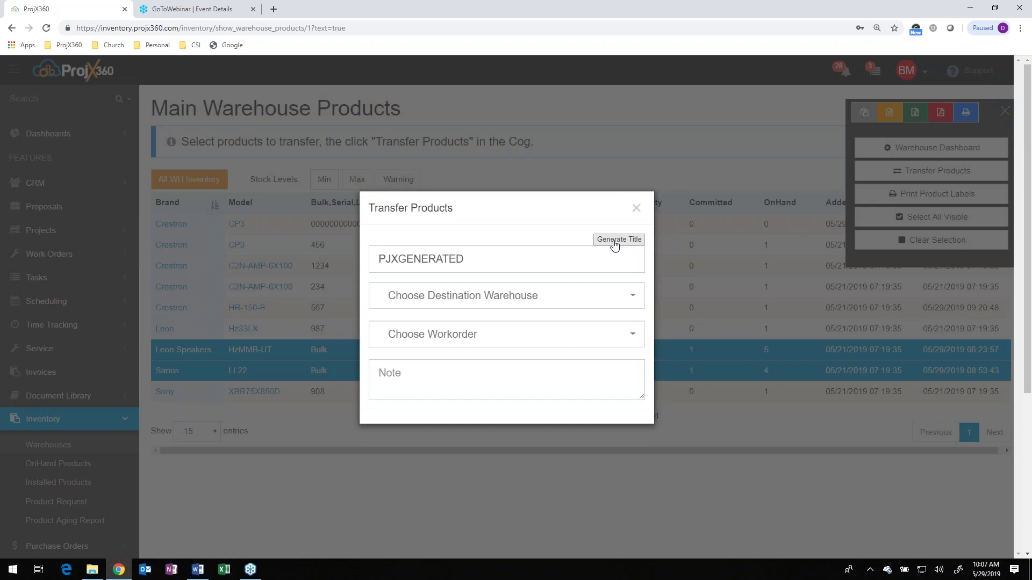
left_click(556, 302)
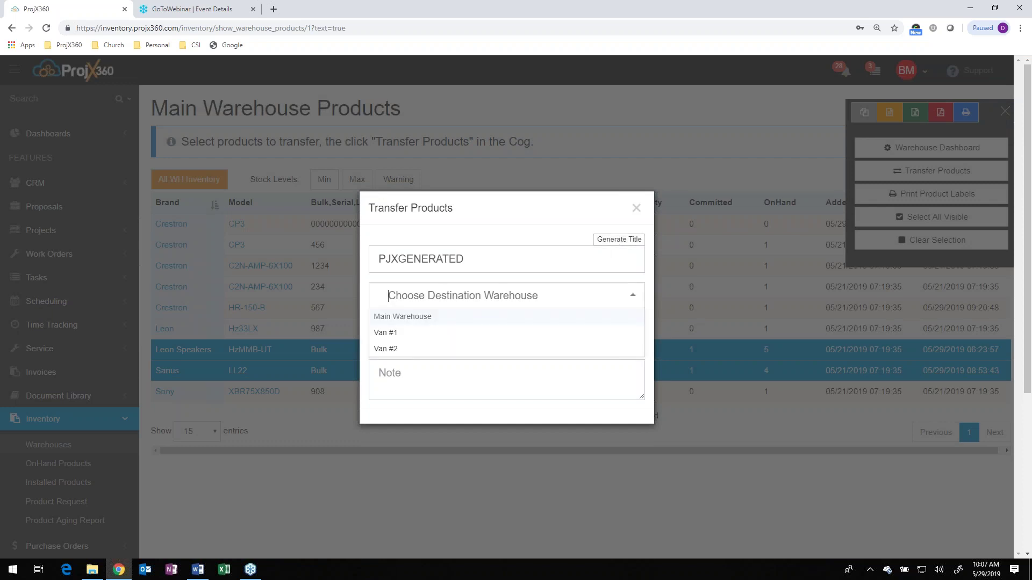
left_click(405, 334)
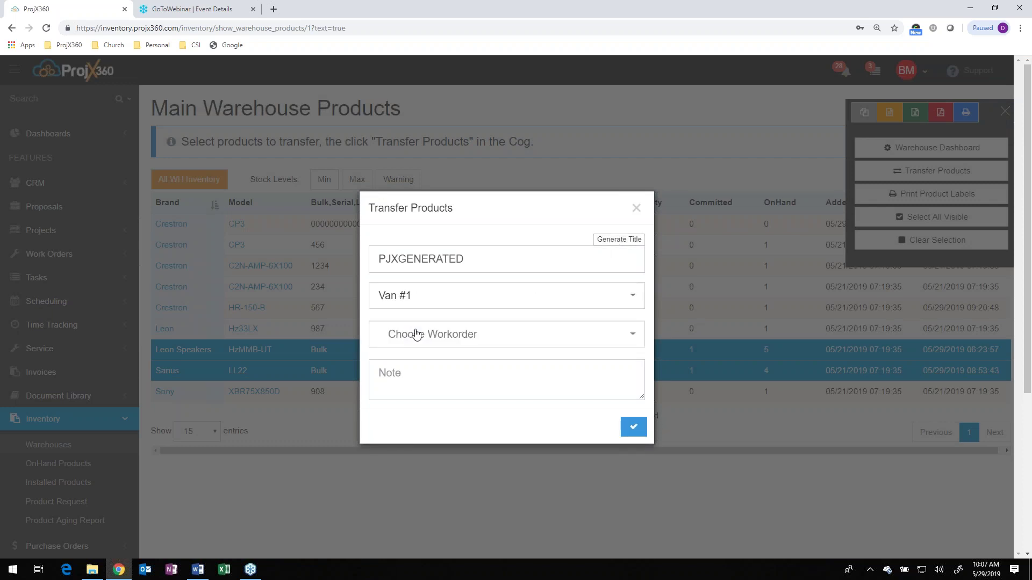
left_click(545, 343)
type("inv")
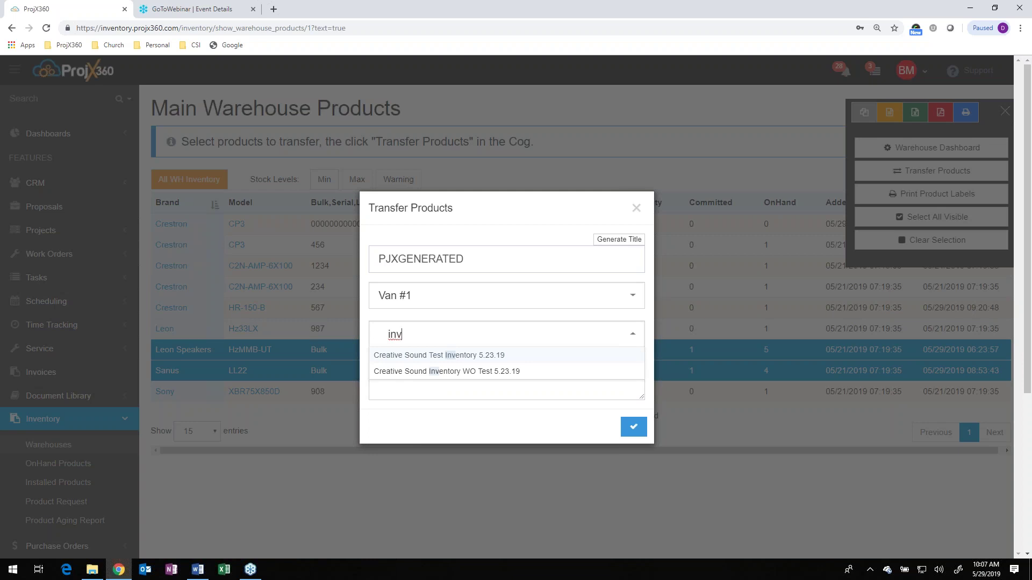
left_click(505, 356)
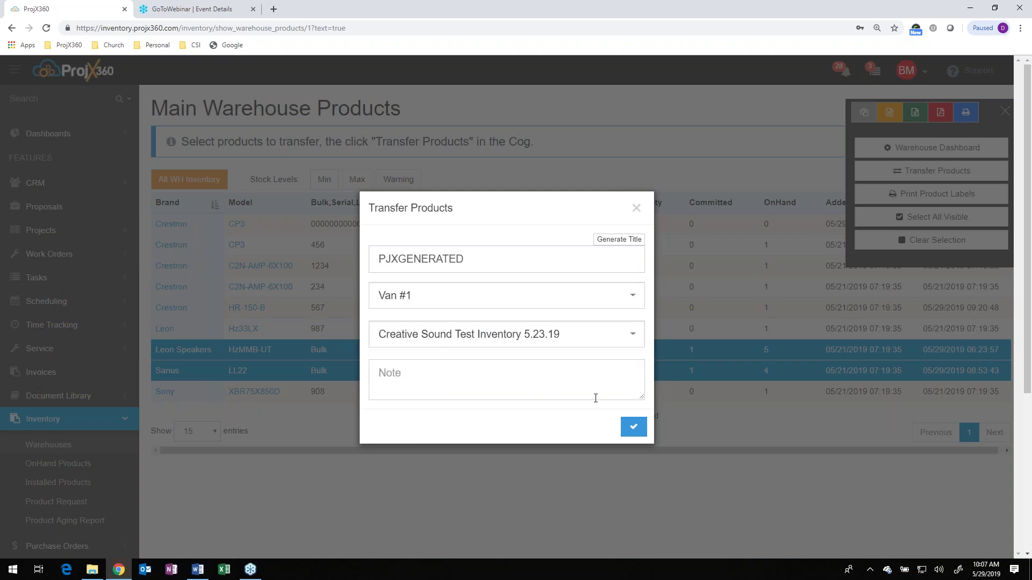
left_click(631, 427)
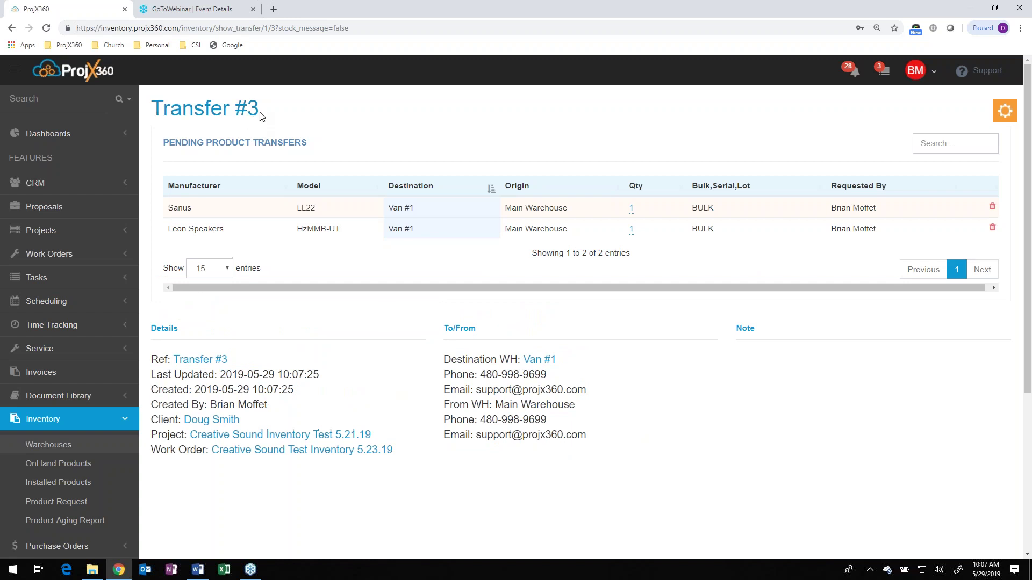
- Inspect the transfer's editable record and the Sanus LL22 quantity field, closing both without changes
left_click(242, 117)
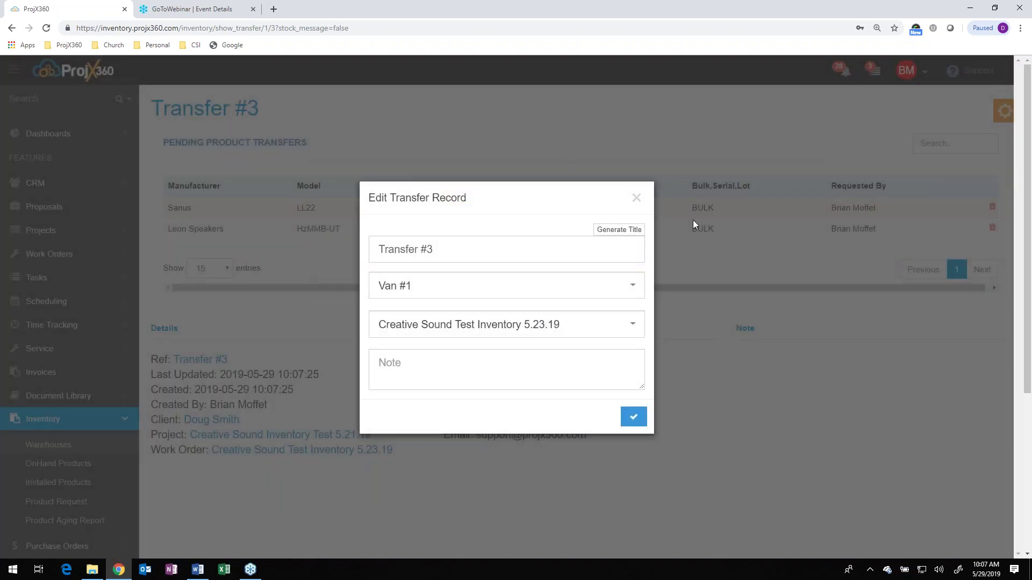
left_click(636, 198)
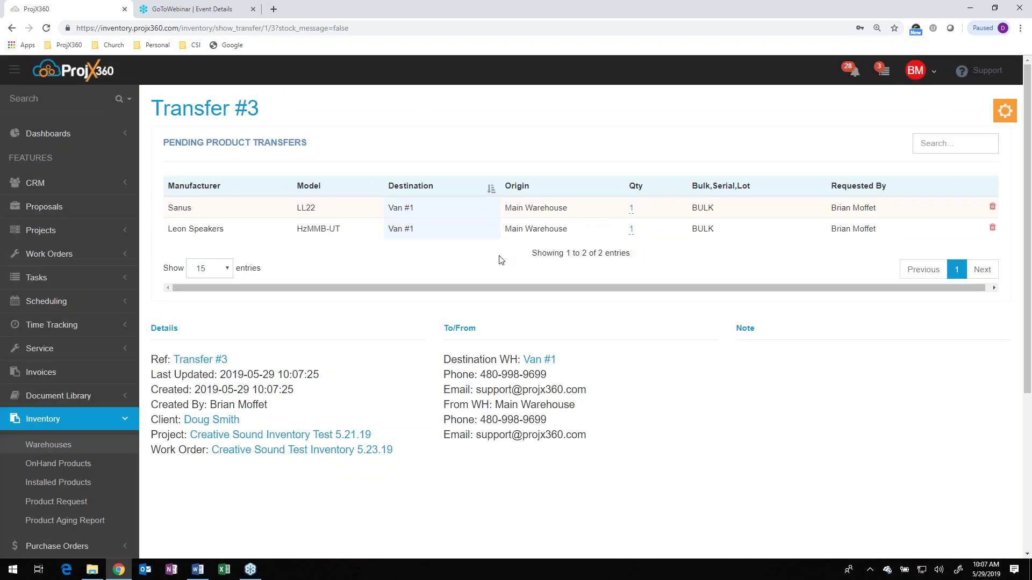
left_click(632, 213)
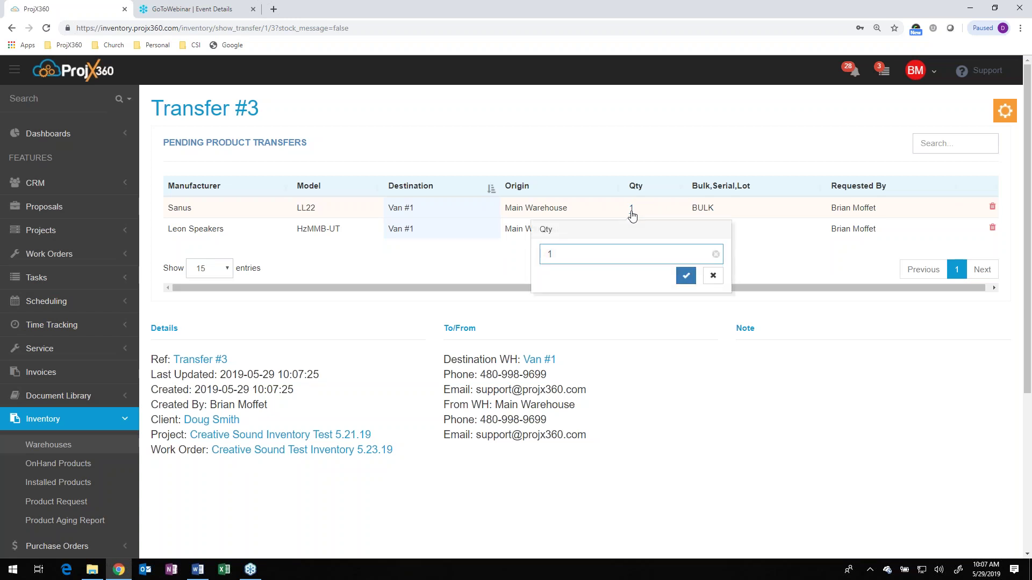
left_click(713, 276)
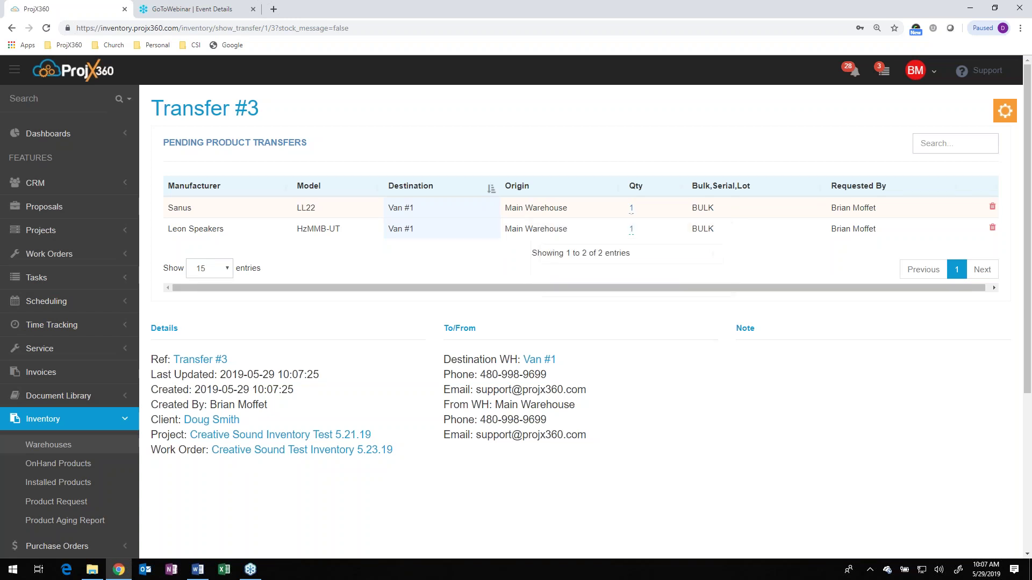
- Finalize the transfer to send it to the receiving warehouse
left_click(1010, 118)
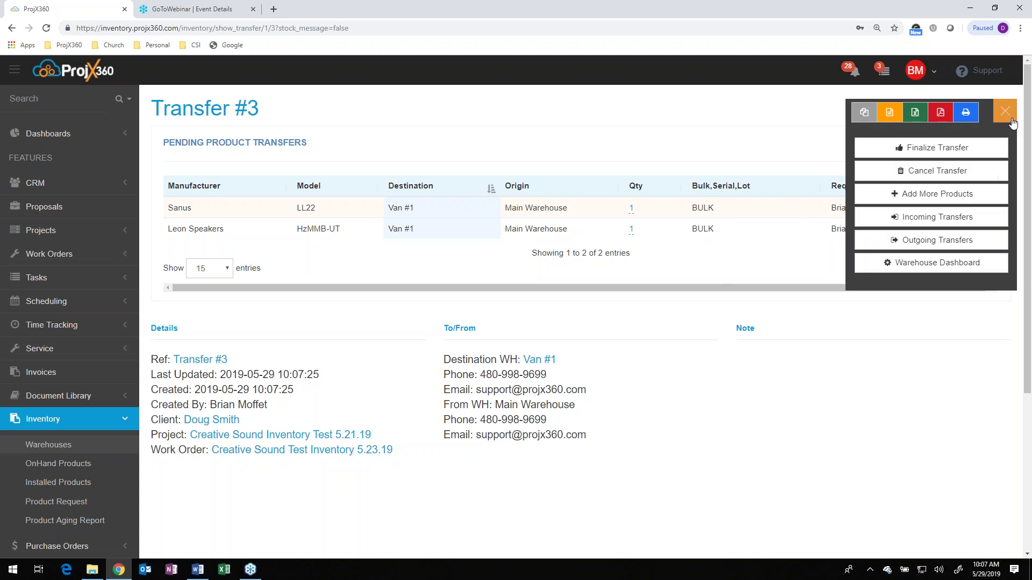
left_click(964, 149)
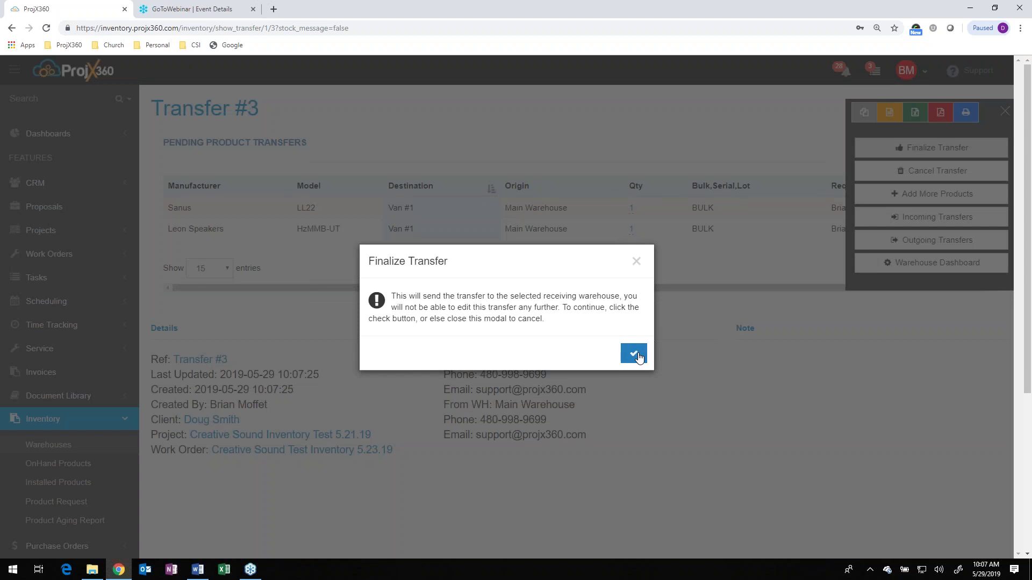
left_click(637, 356)
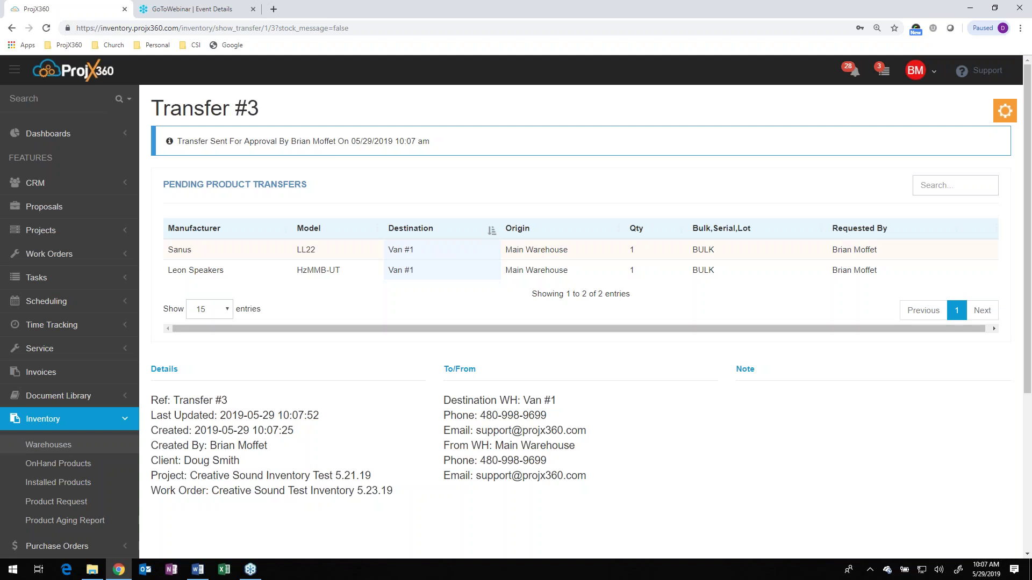
- Go to the Van #1 warehouse and open Transfer #3 from its incoming transfers
left_click(42, 446)
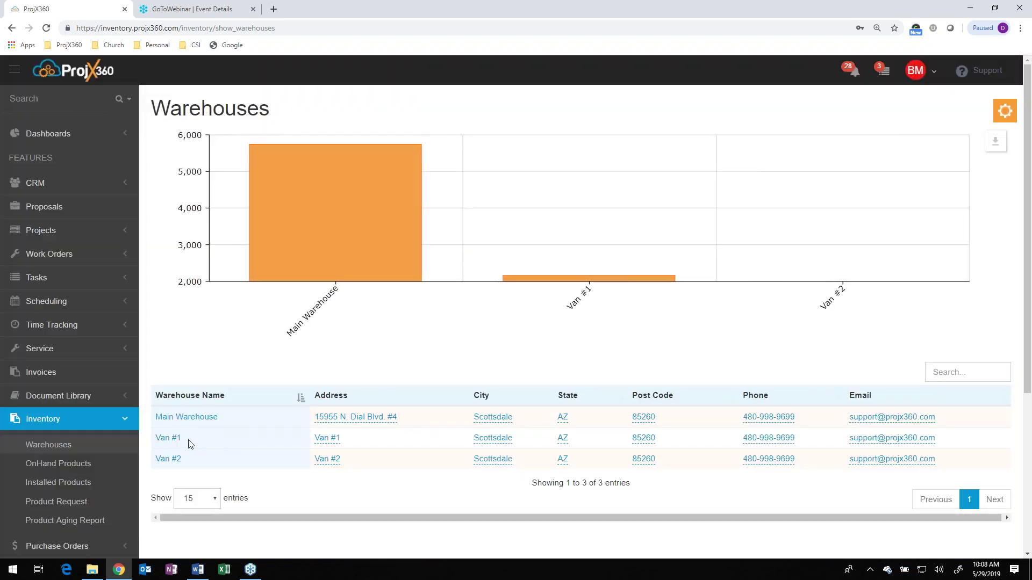
left_click(167, 438)
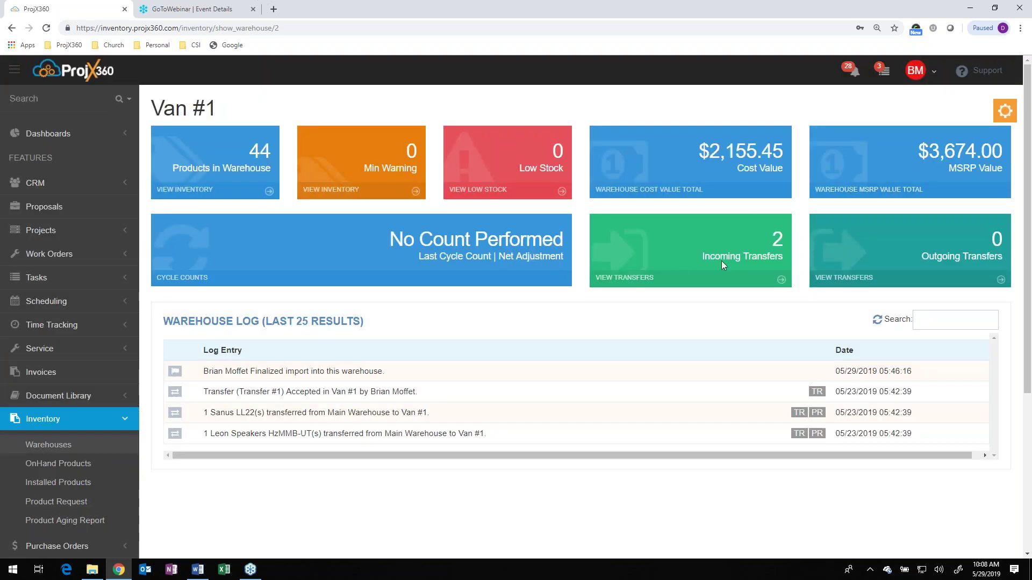
left_click(701, 283)
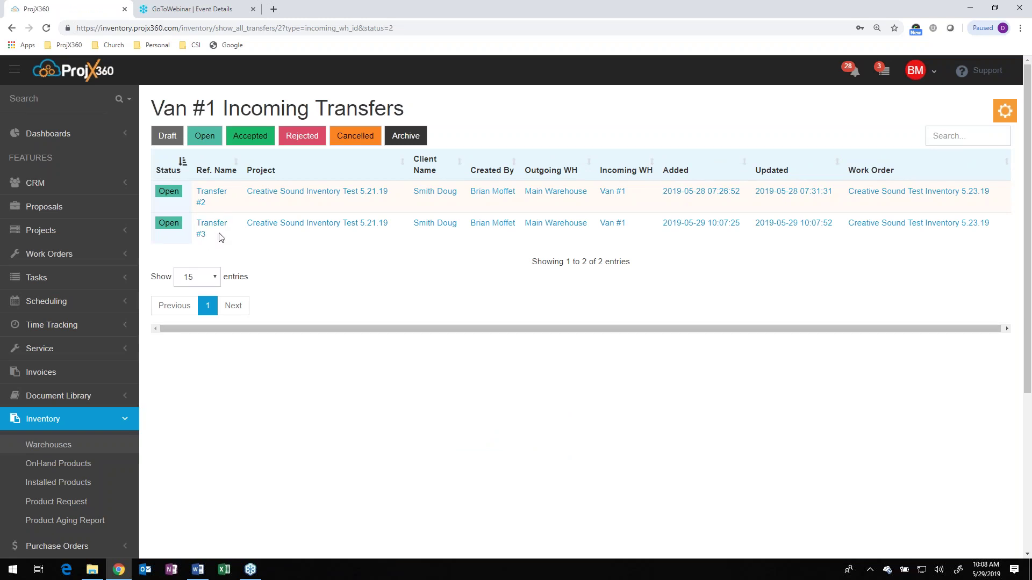
left_click(215, 228)
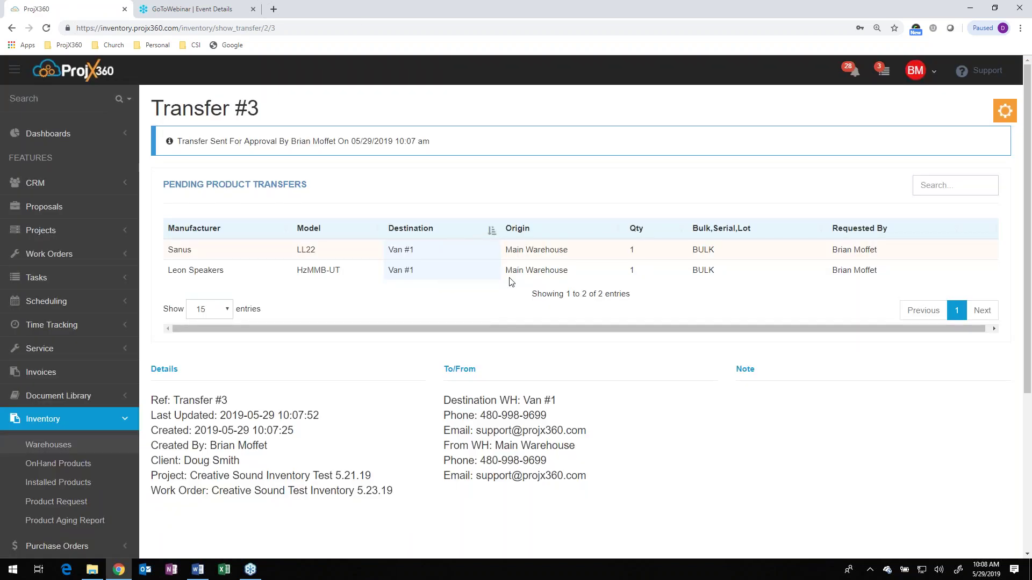
- Accept Transfer #3 to move its items into Van #1
left_click(1006, 113)
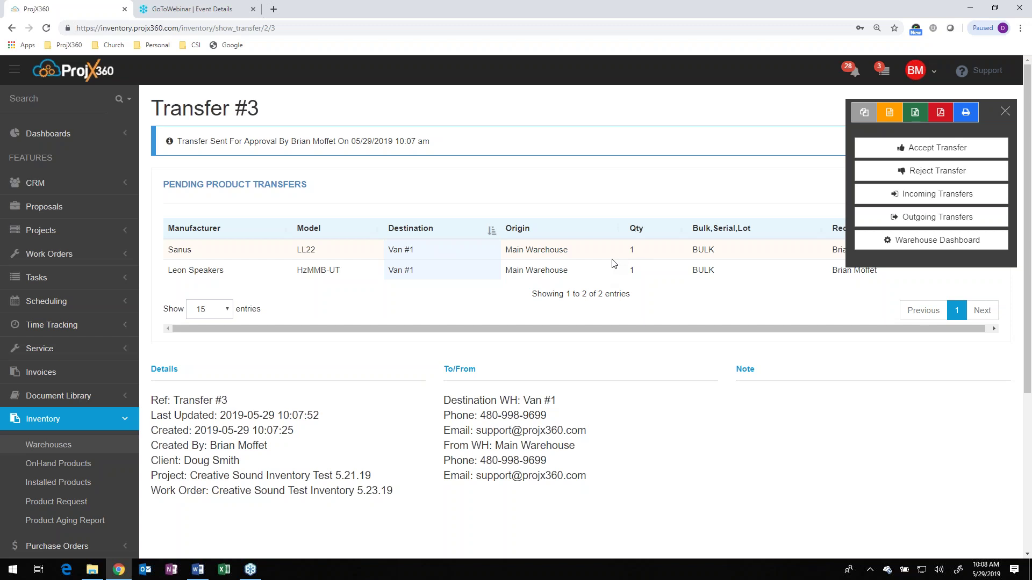
left_click(951, 153)
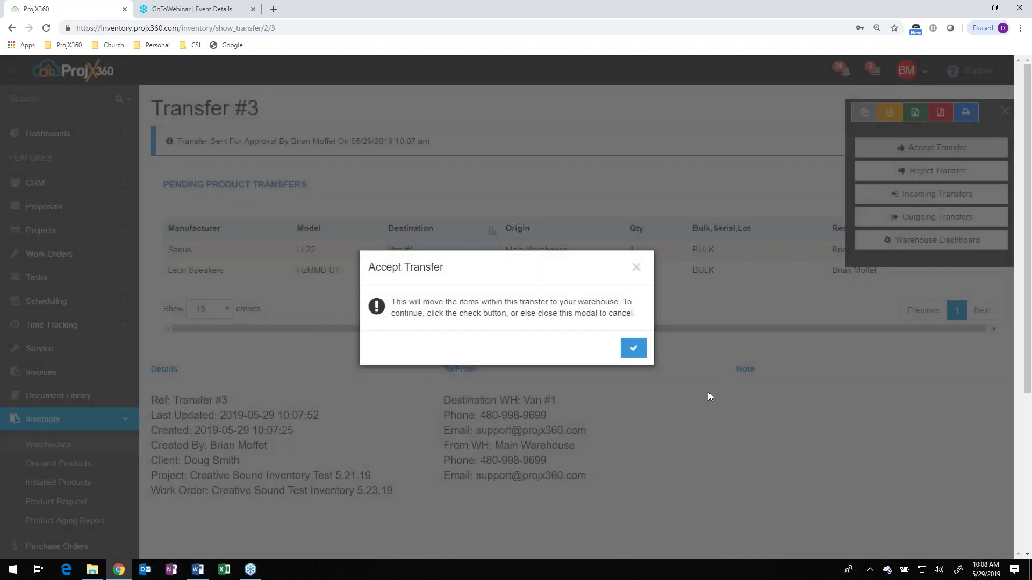
left_click(632, 349)
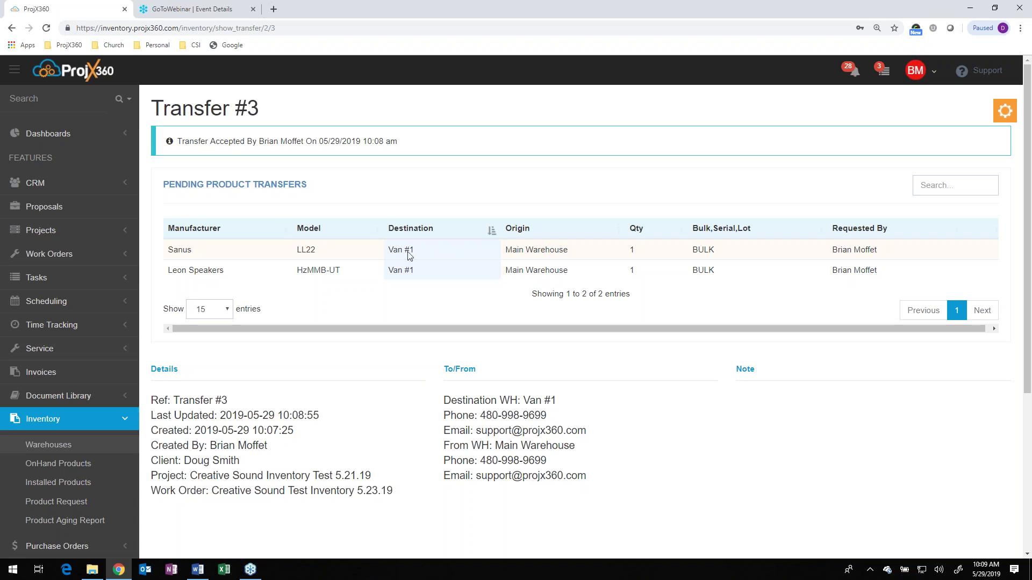
- Search the system for "creat" and open the Creative Sound Inventory Test 5.21.19 project
left_click(56, 99)
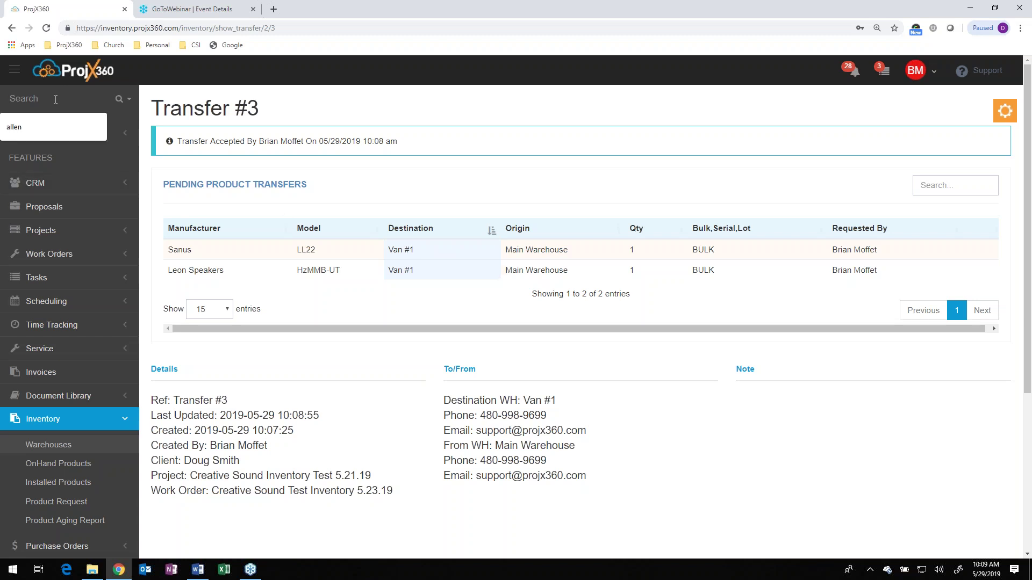
type("creat")
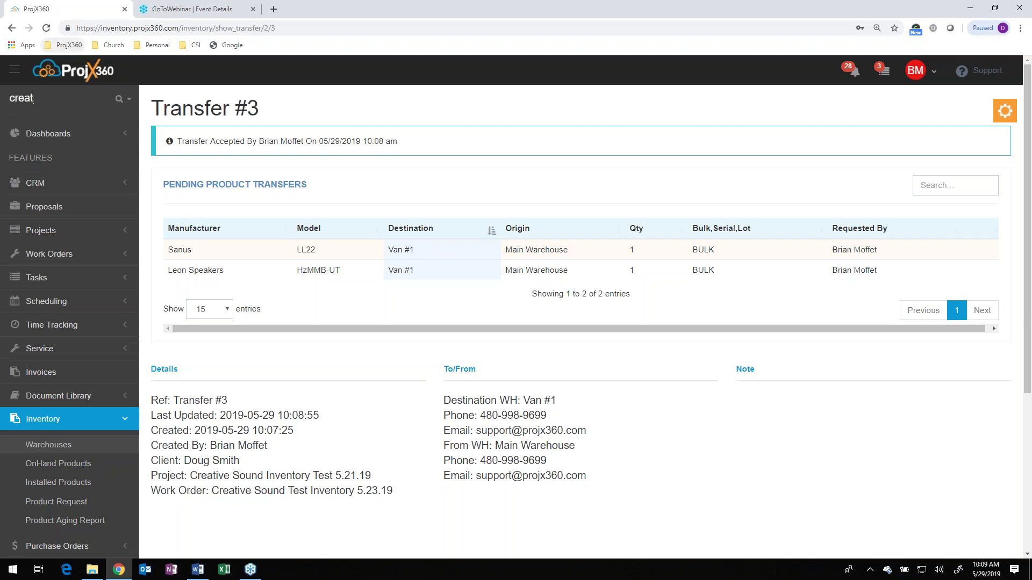
key("Return")
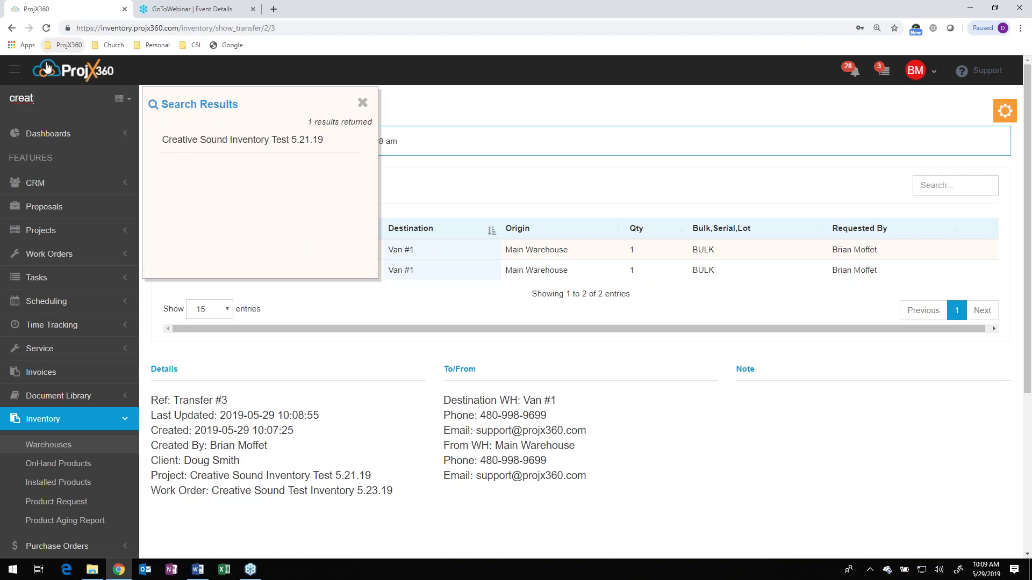
left_click(199, 140)
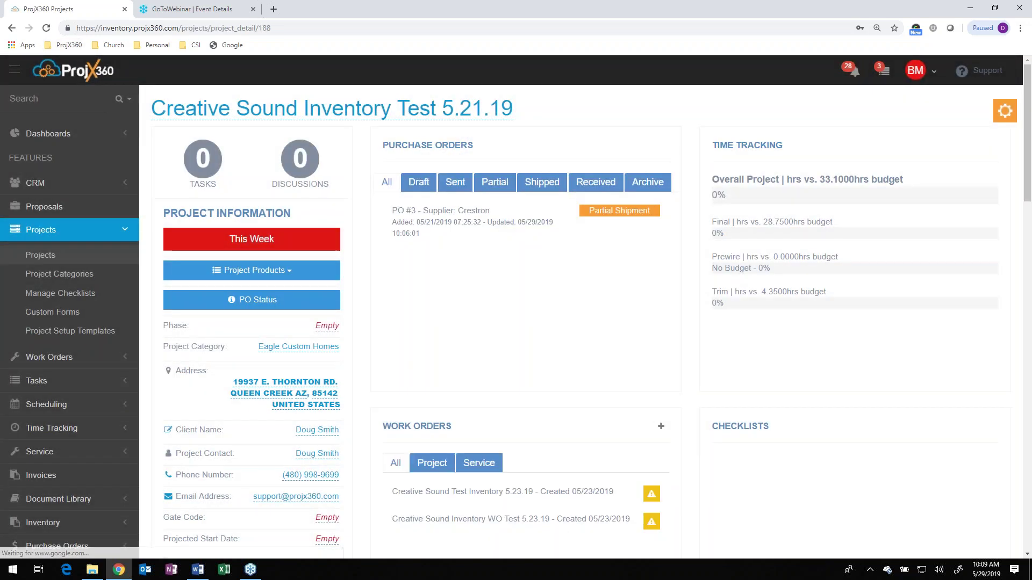
- Review the project's PO status and its list of installed products
left_click(250, 302)
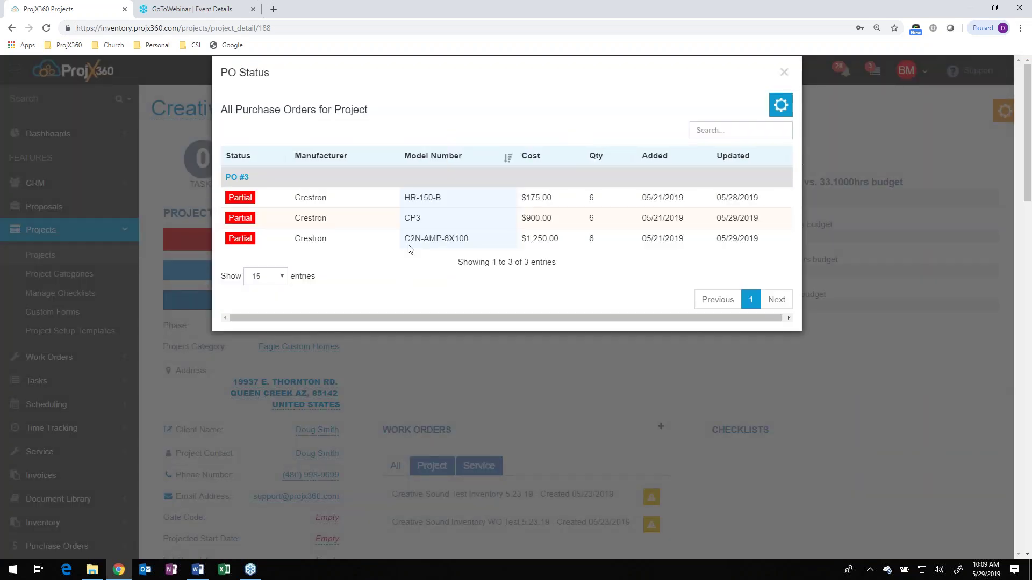
left_click(784, 72)
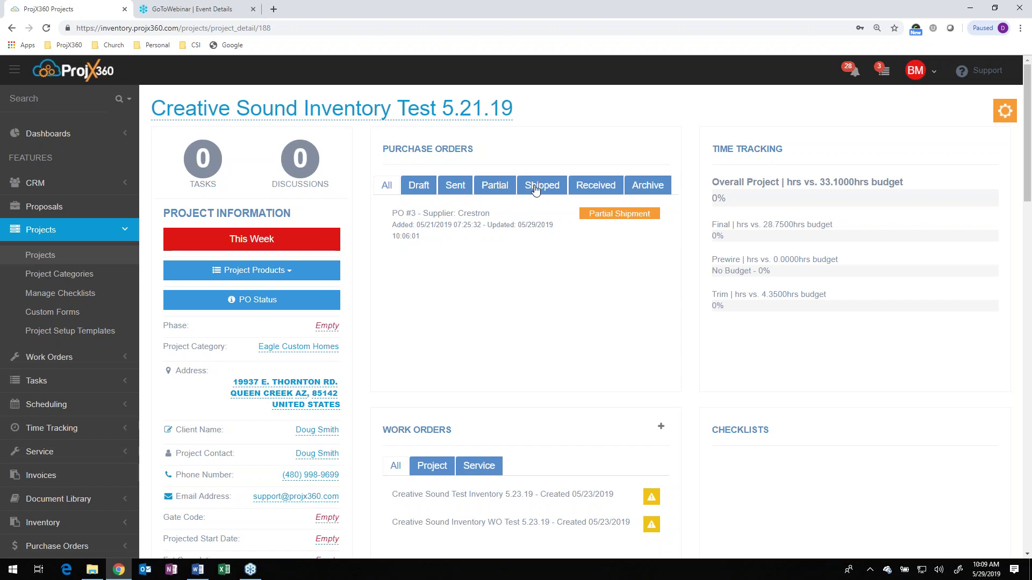
left_click(1005, 115)
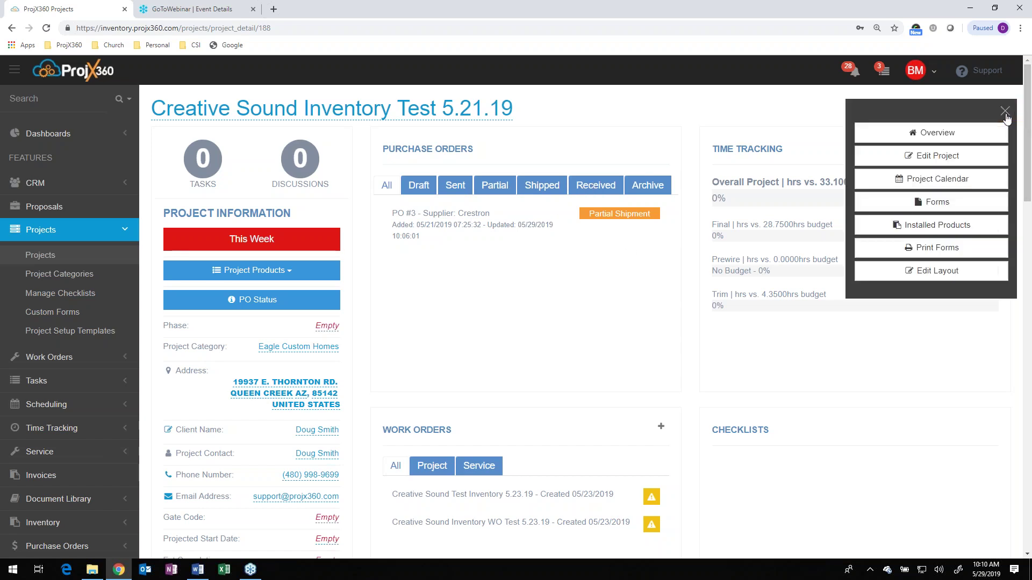
left_click(925, 226)
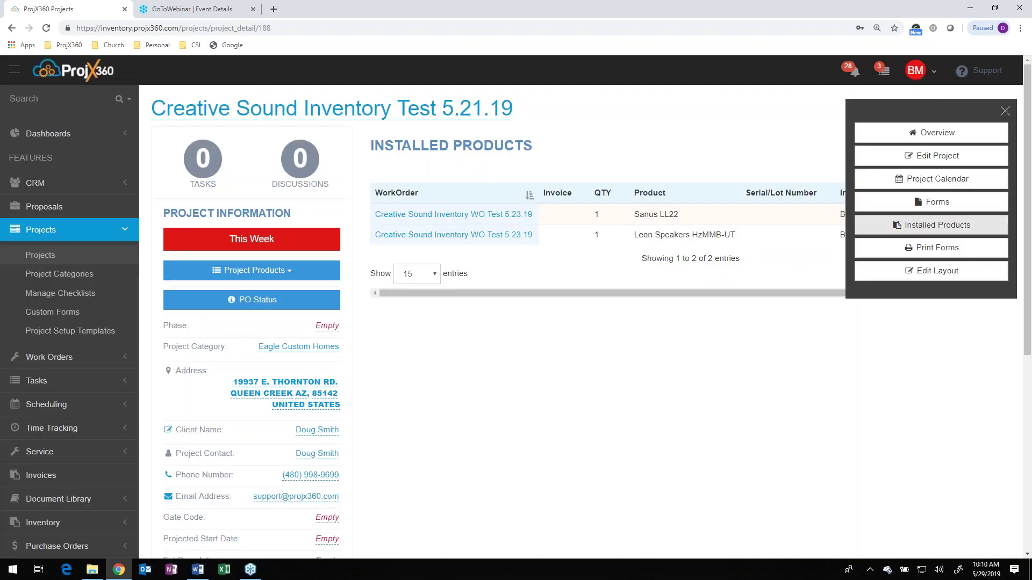
left_click(1005, 111)
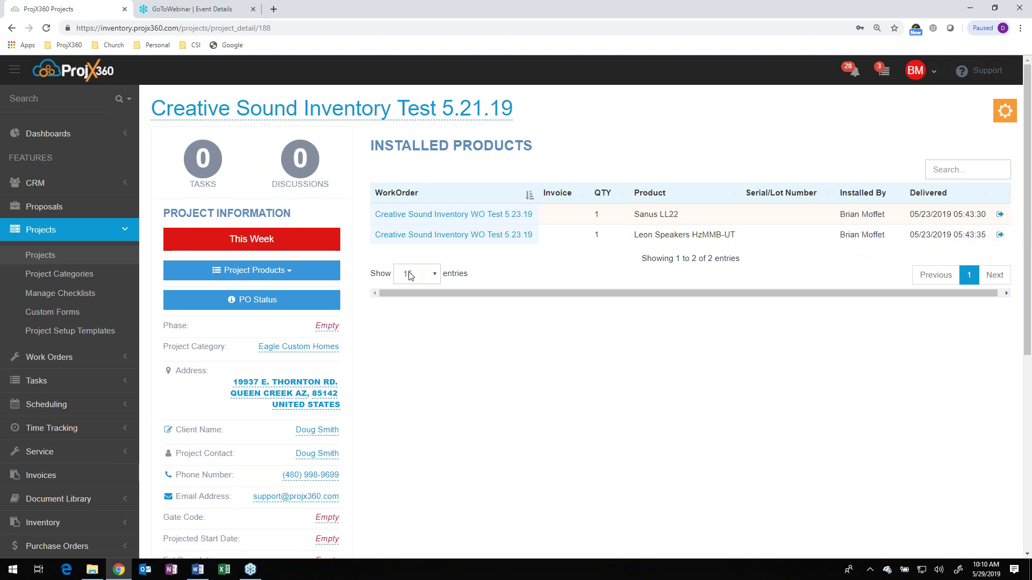
- From the project's Back Yard Audio System products, request the Equipment Closet's Binary B6-HD-1 and the Family Room's Crestron HR-150-B and Integra DRX 3.1
left_click(242, 274)
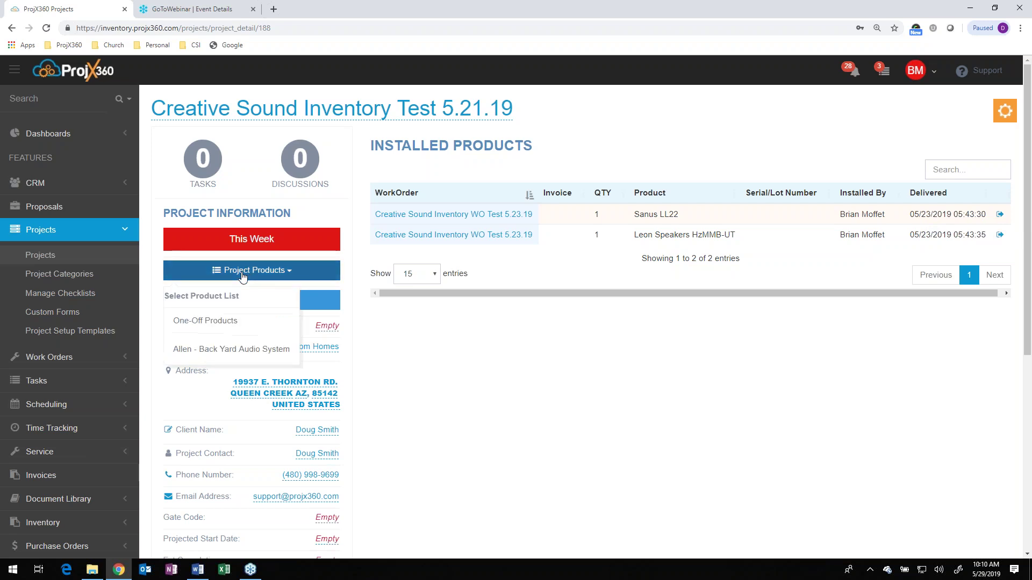
left_click(242, 350)
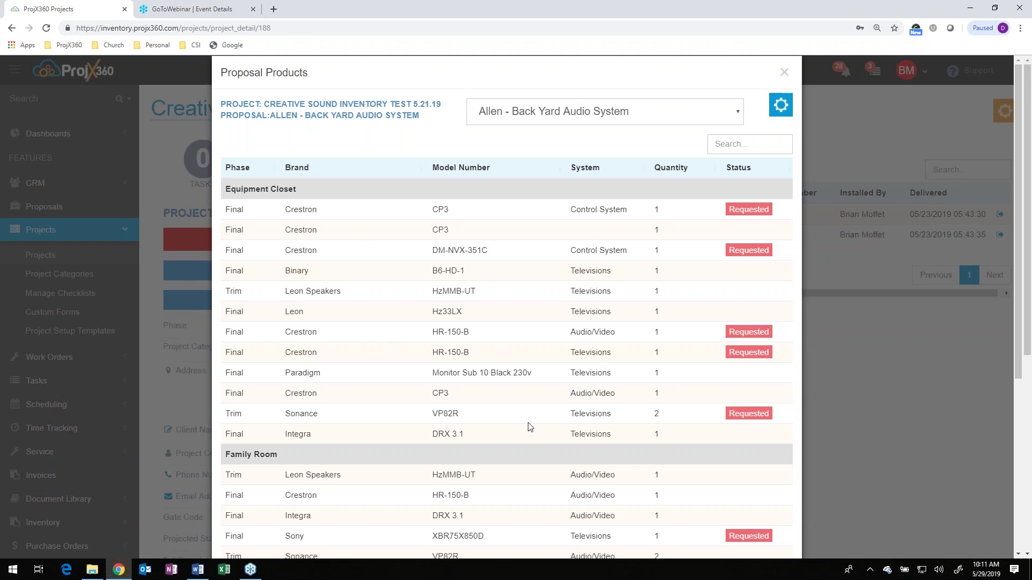
left_click(497, 269)
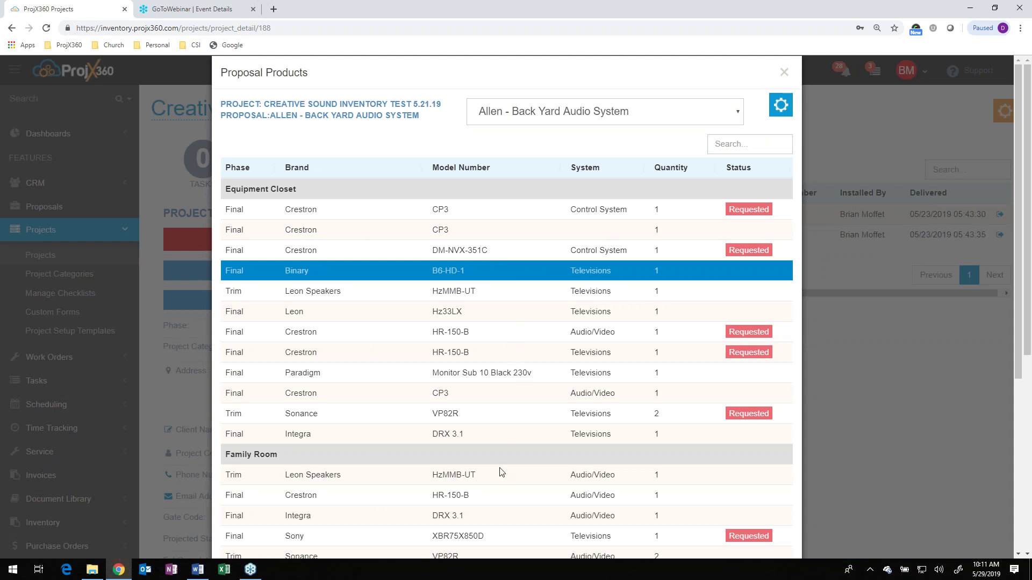
left_click(494, 505)
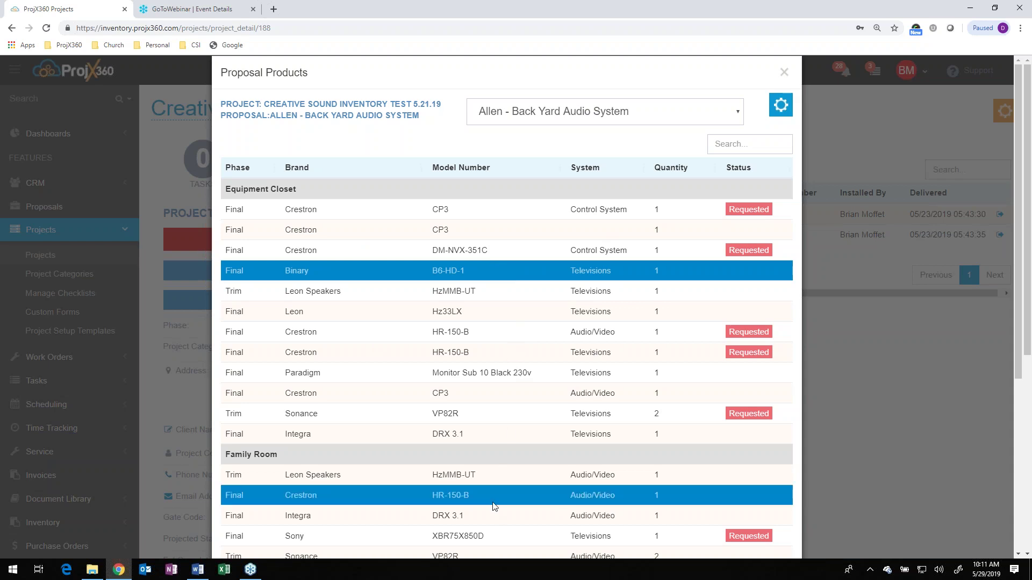
left_click(494, 522)
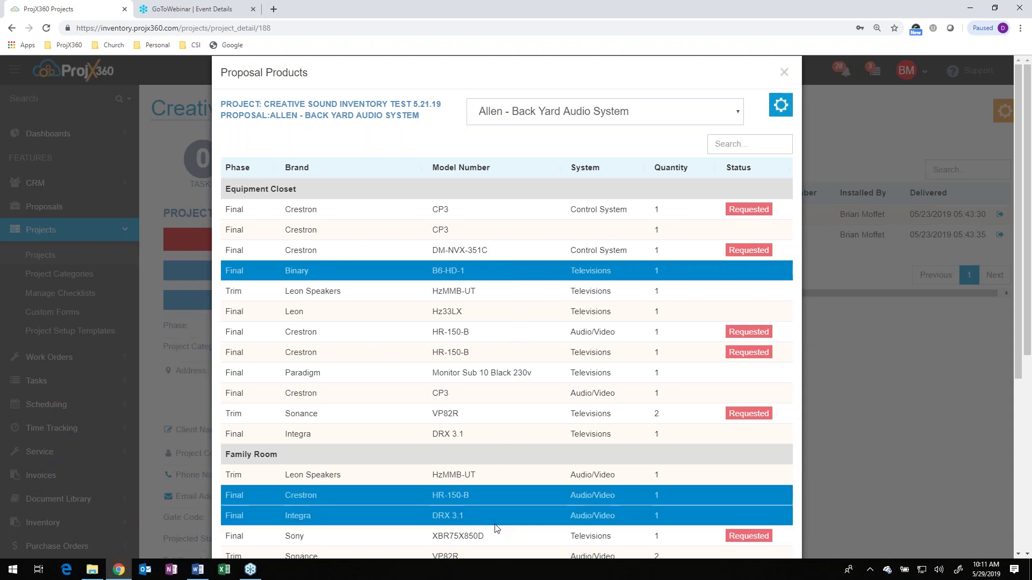
left_click(781, 105)
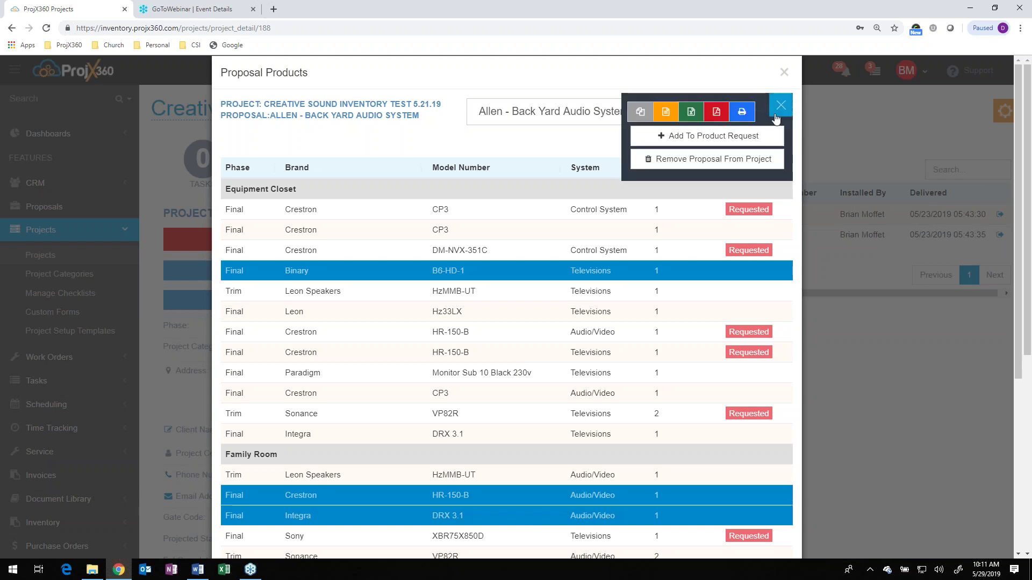
left_click(722, 140)
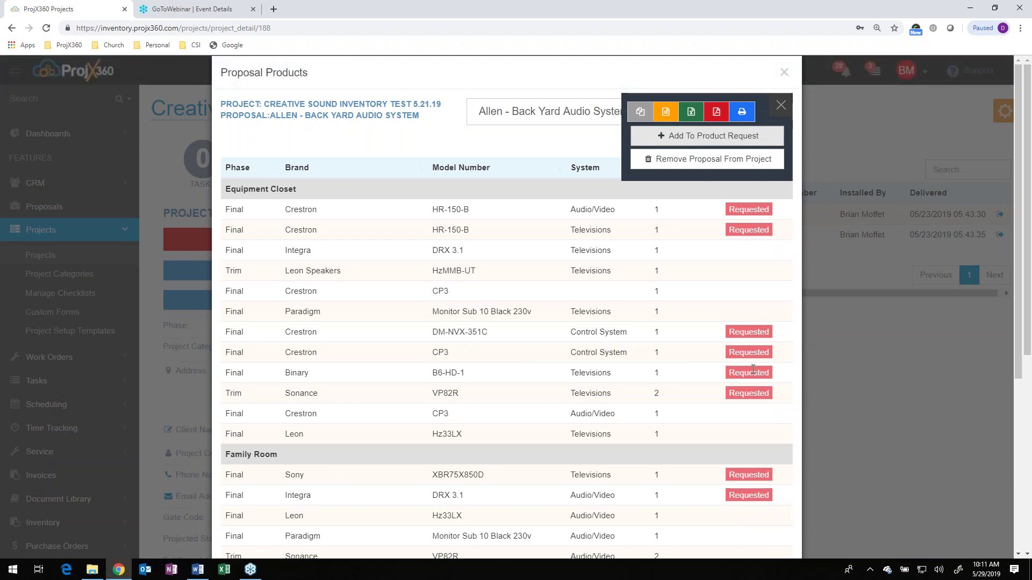
left_click(780, 106)
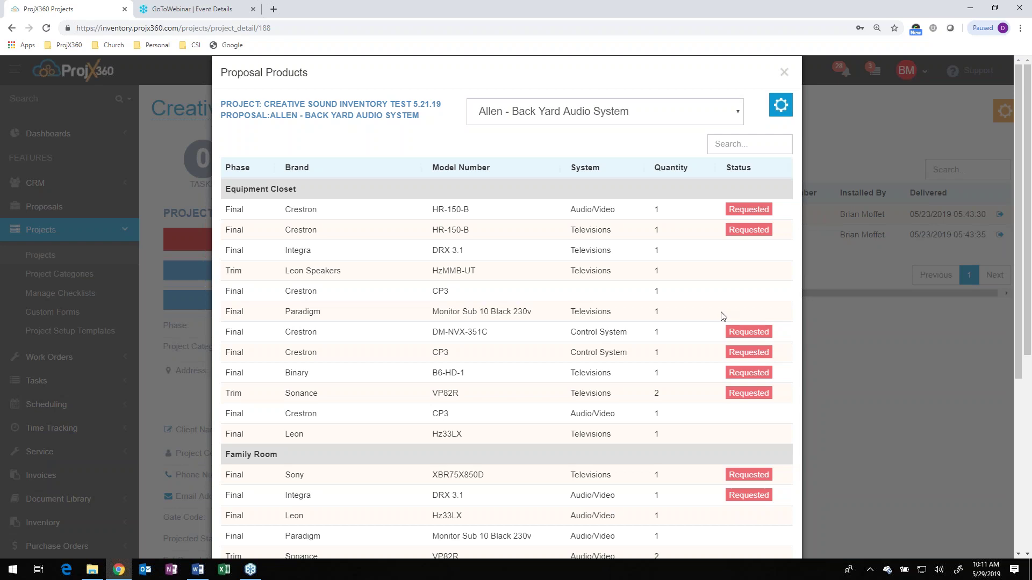
left_click(784, 73)
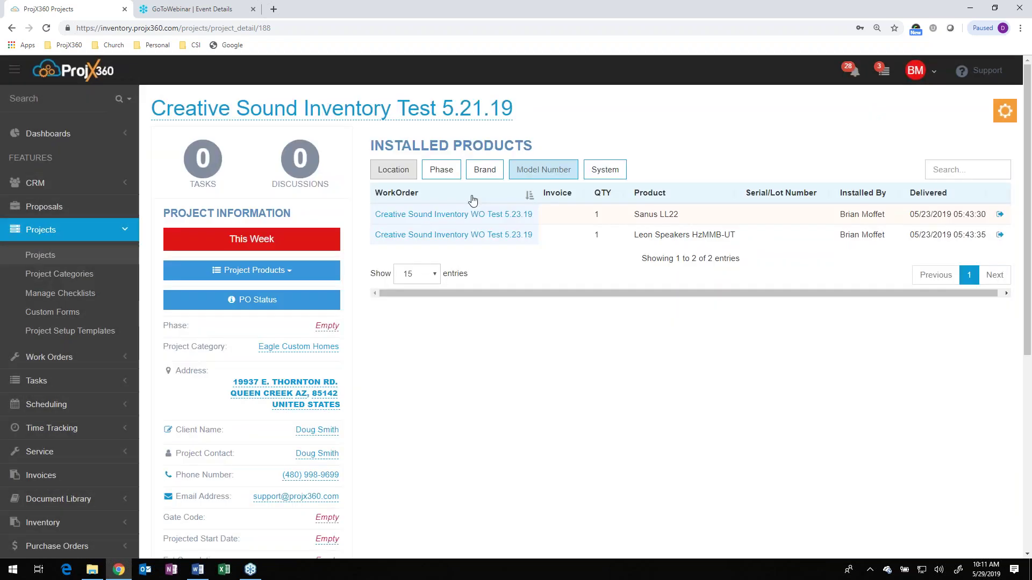
- Go to the inventory's Product Requests list
scroll(67, 333, "down", 5)
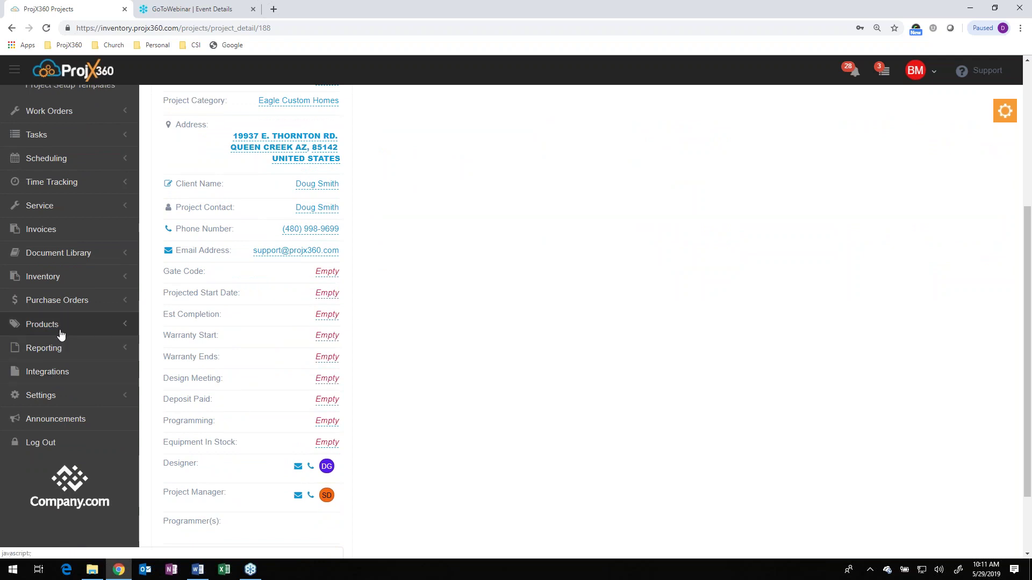
left_click(70, 280)
scroll(64, 290, "up", 1)
left_click(58, 298)
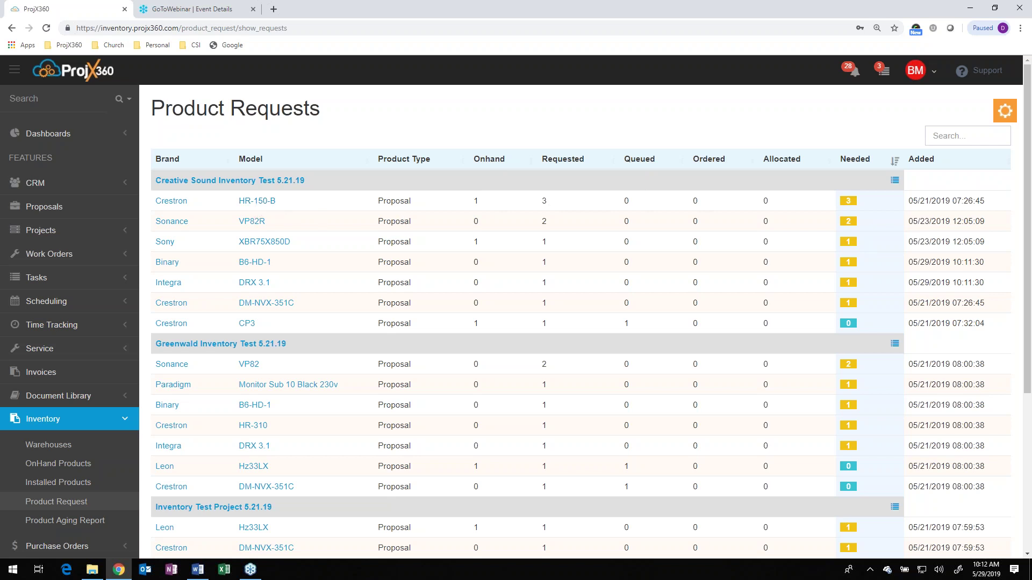
- Allocate 1 Crestron HR-150-B, serial 567 from Main Warehouse, to the Creative Sound project's first Equipment Closet request
left_click(257, 205)
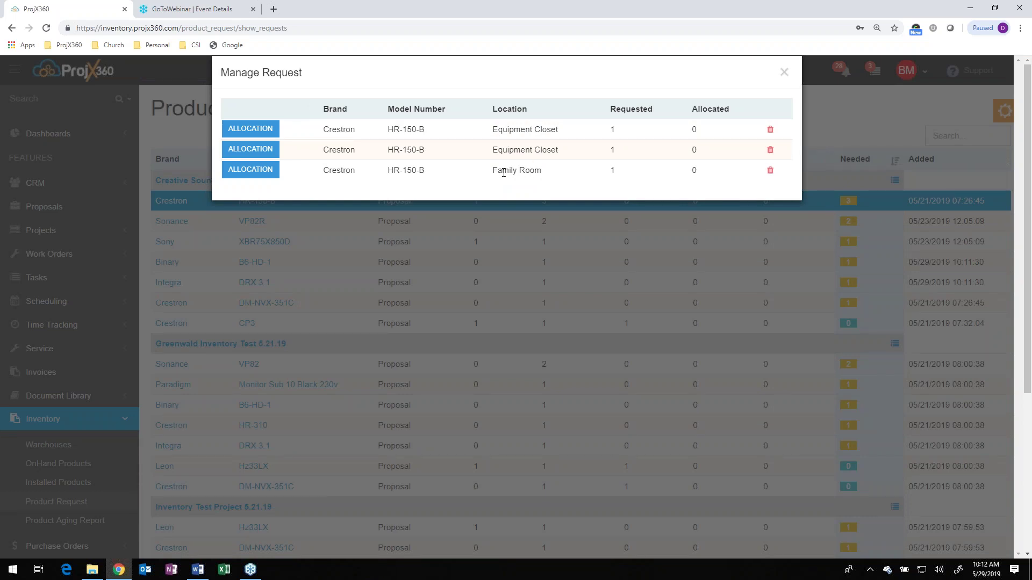
left_click(277, 130)
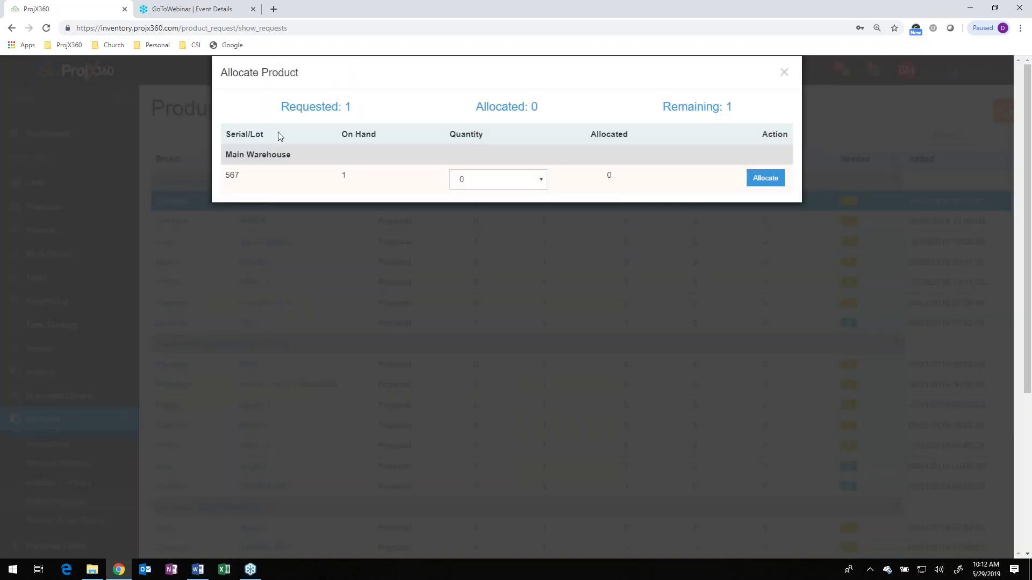
left_click(530, 182)
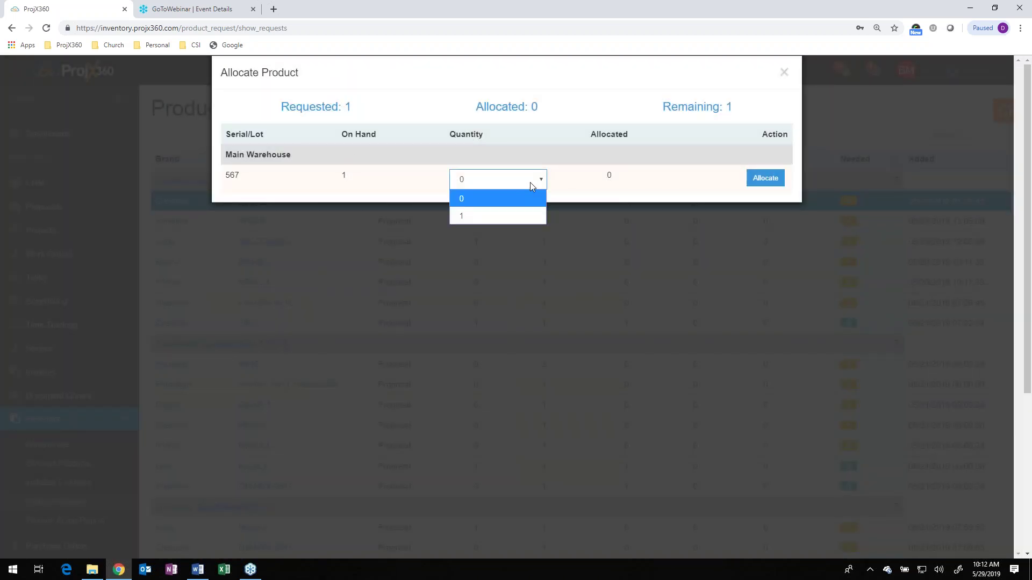
left_click(481, 217)
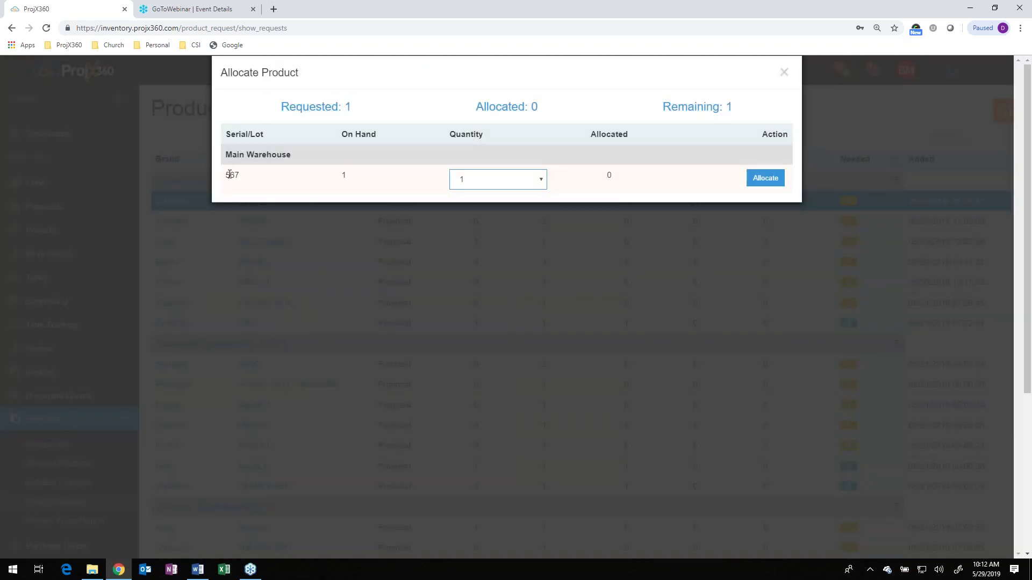
left_click(765, 179)
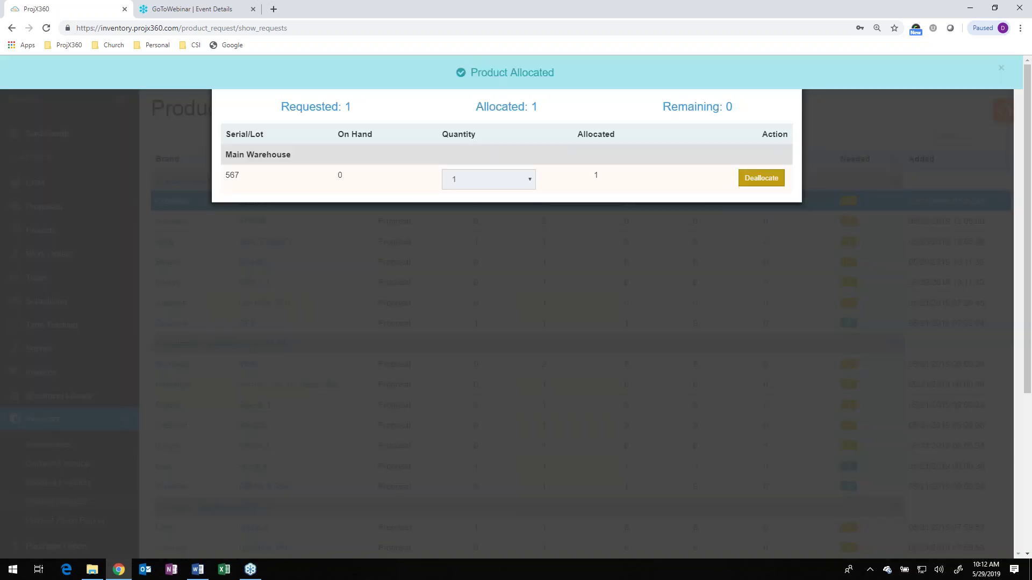
left_click(784, 74)
left_click(784, 73)
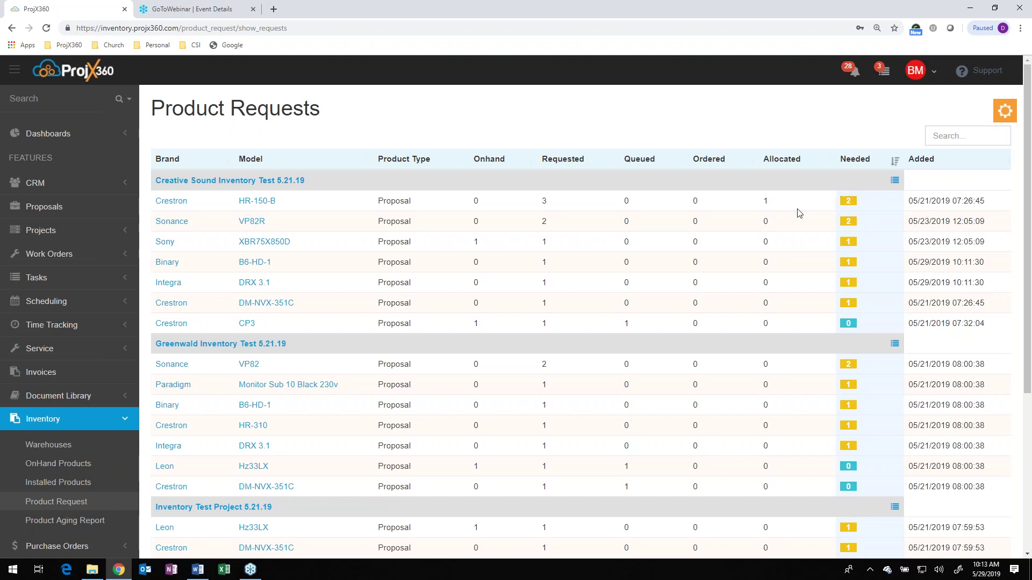
- Deallocate the Crestron HR-150-B from the first Equipment Closet request and return to the Product Requests list
left_click(255, 204)
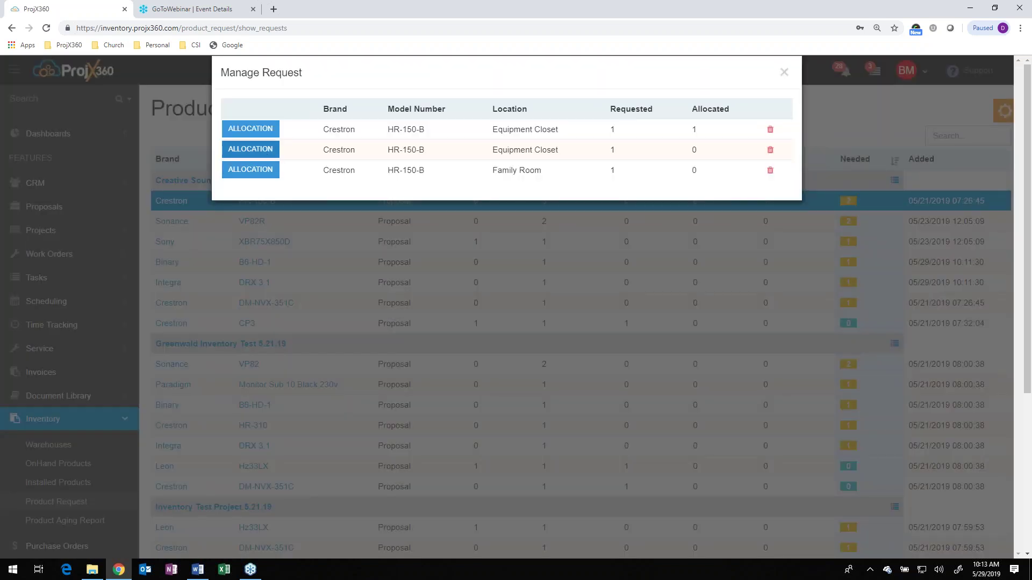
left_click(251, 129)
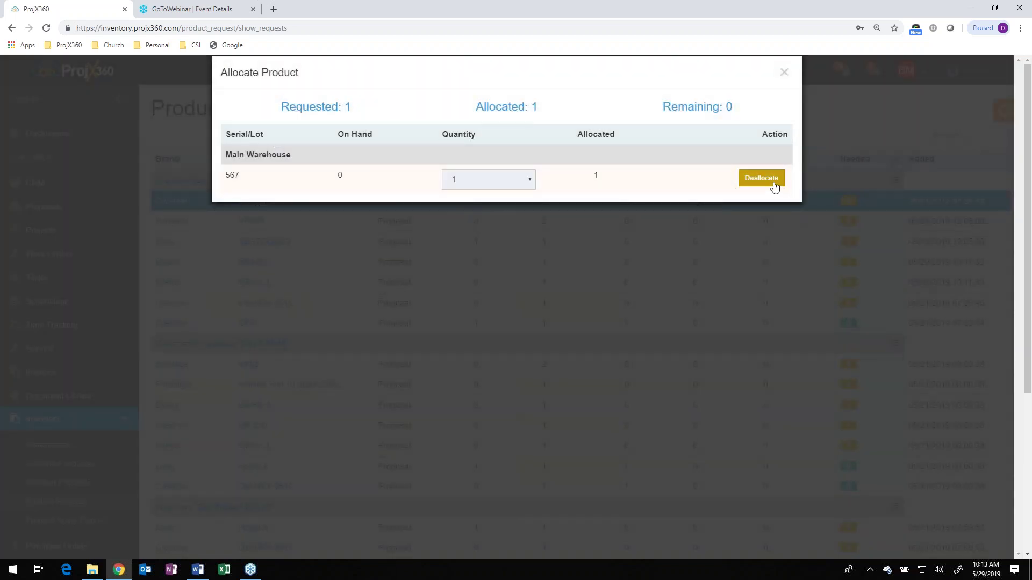
left_click(774, 186)
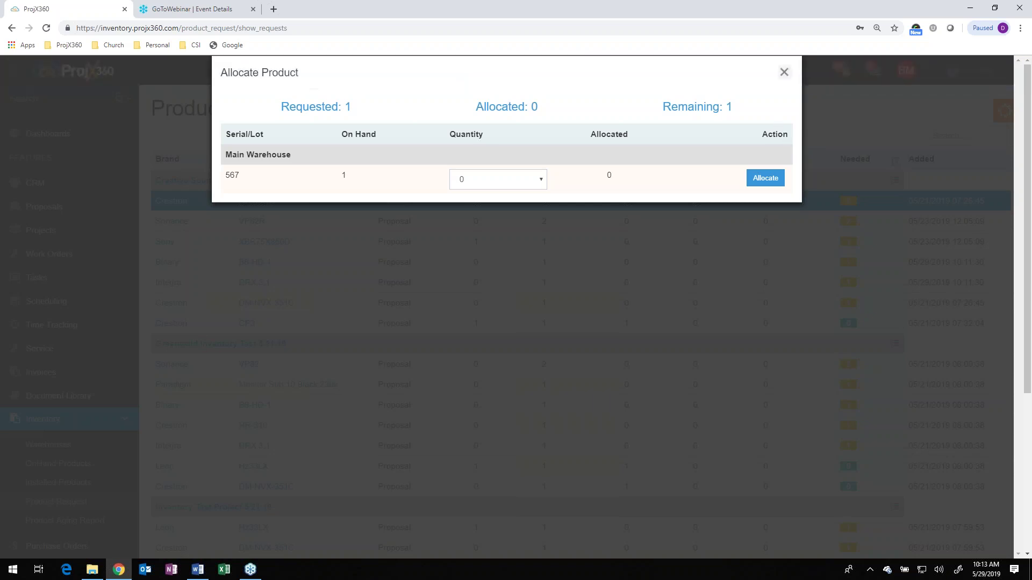
left_click(784, 73)
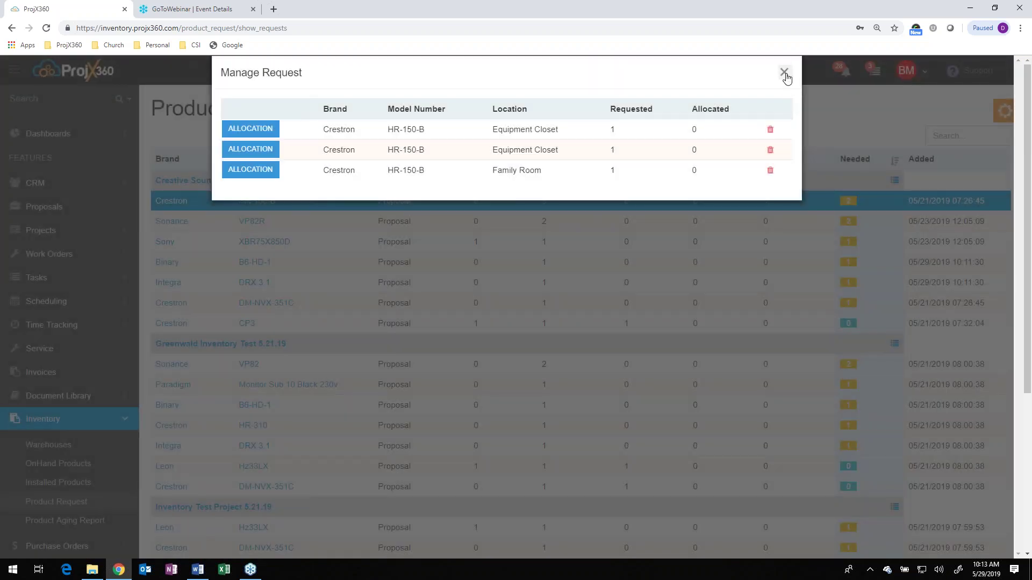
left_click(784, 73)
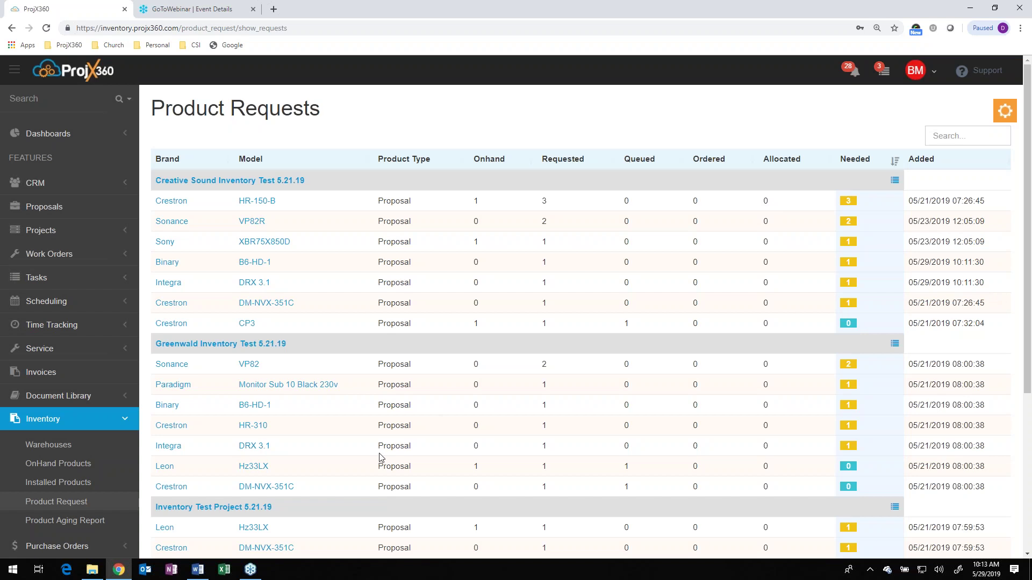
- Select the Sonance VP82R, Paradigm Monitor Sub 10 Black 230v and Greenwald Leon Hz33LX requests and review the available request actions
left_click(1007, 113)
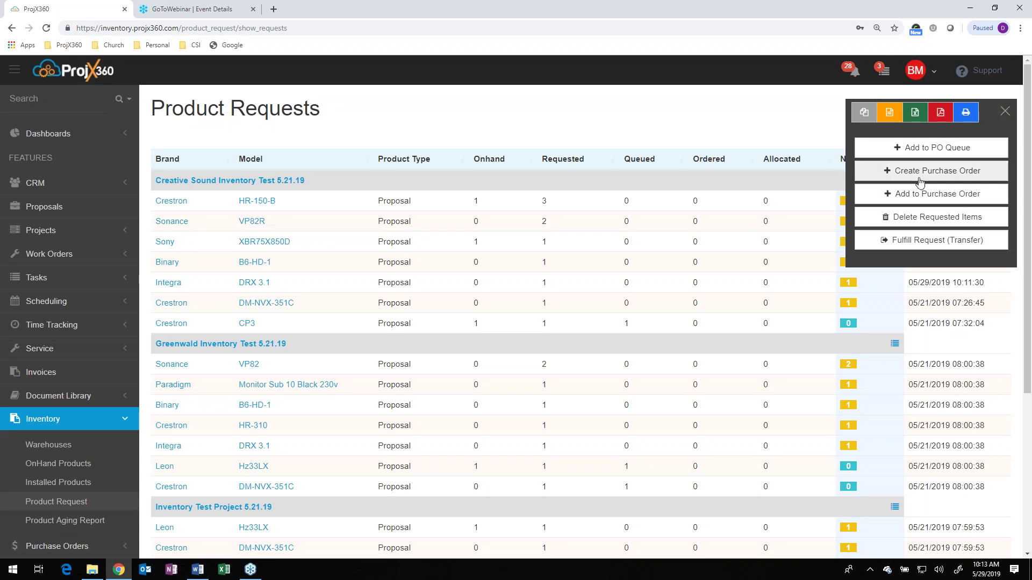
left_click(1004, 111)
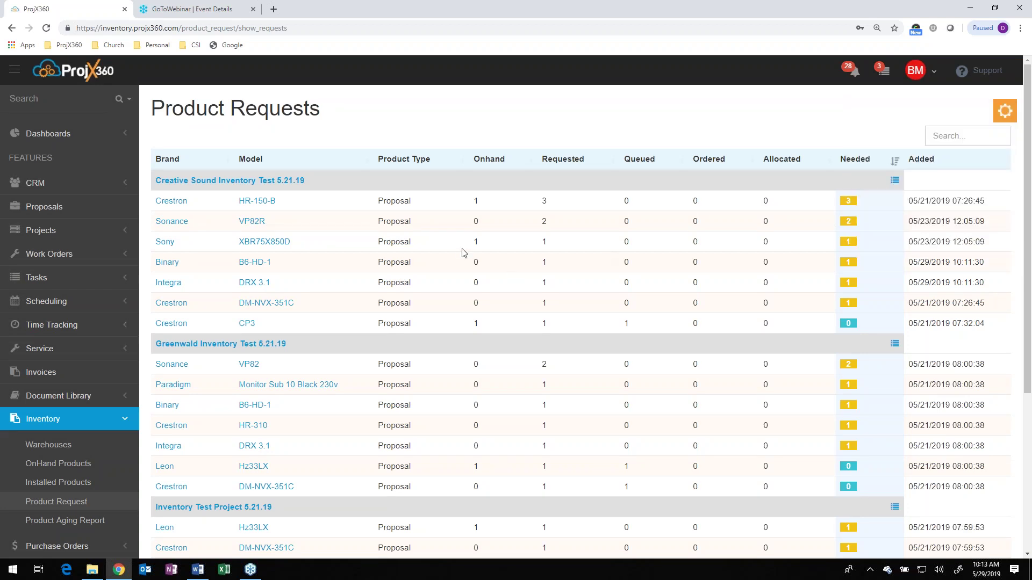
left_click(509, 225)
left_click(518, 386)
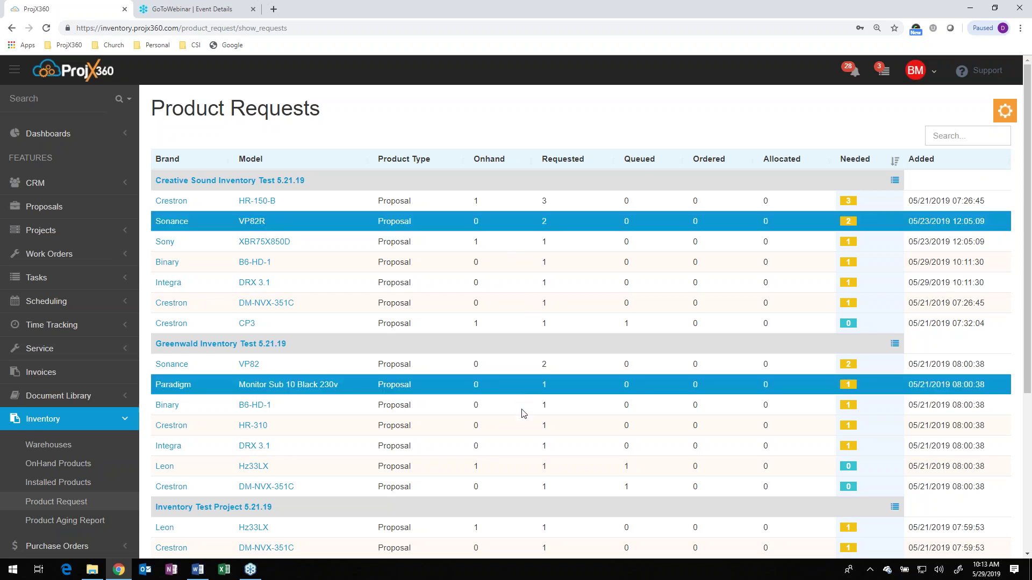
left_click(520, 467)
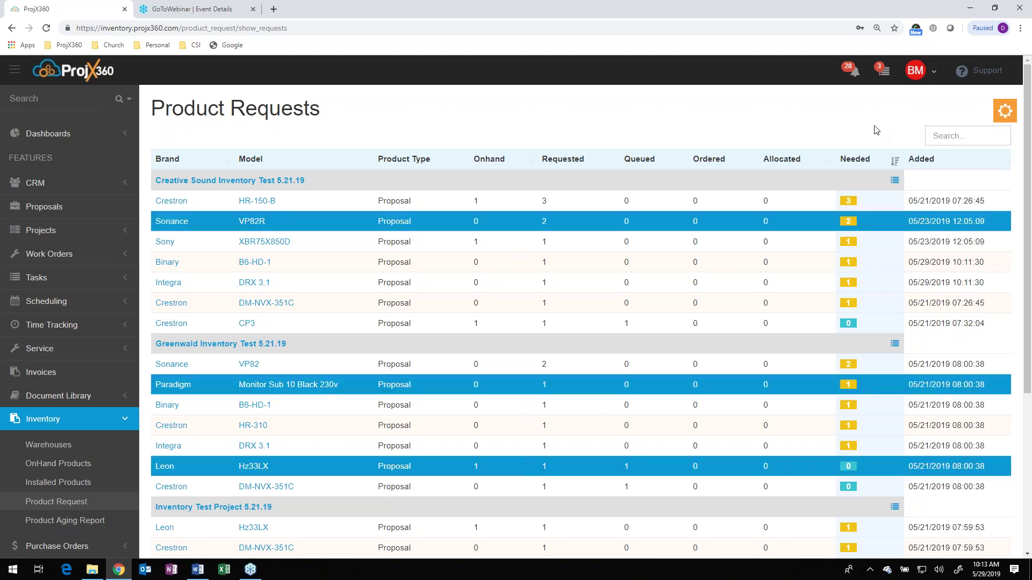
left_click(1002, 113)
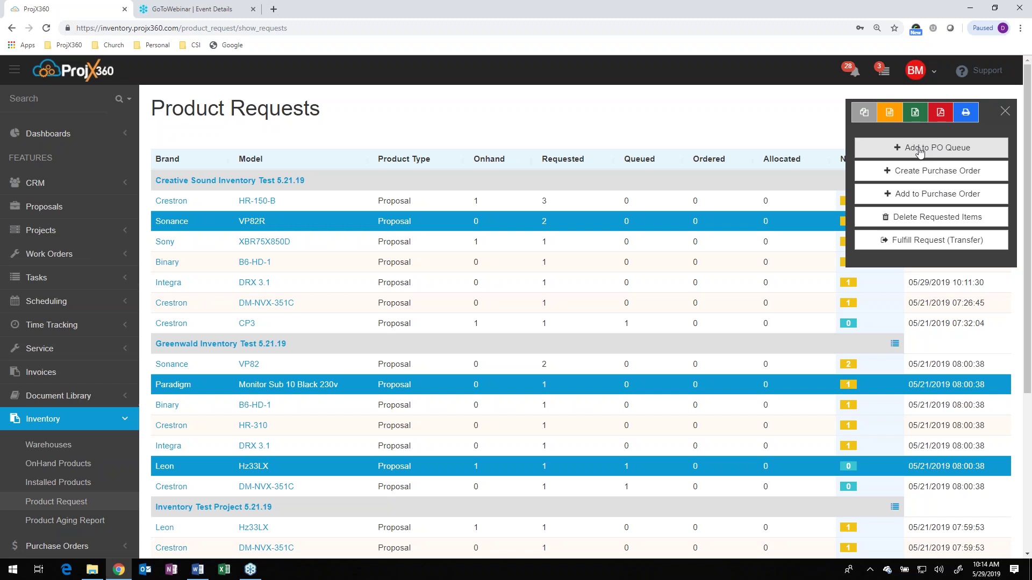
left_click(1004, 111)
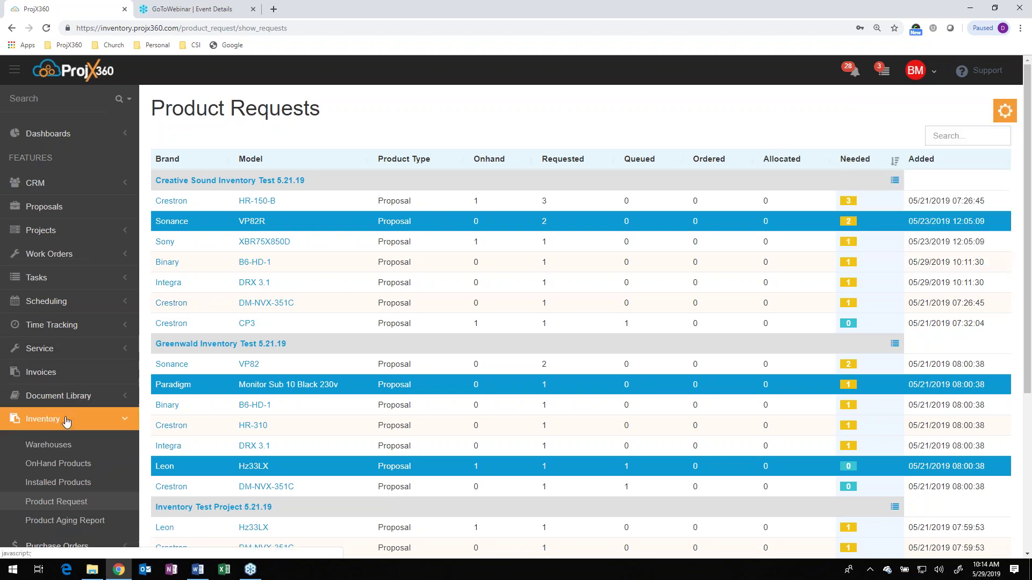
- Open the purchase orders queue to view the products waiting to be ordered
scroll(69, 424, "down", 2)
left_click(69, 471)
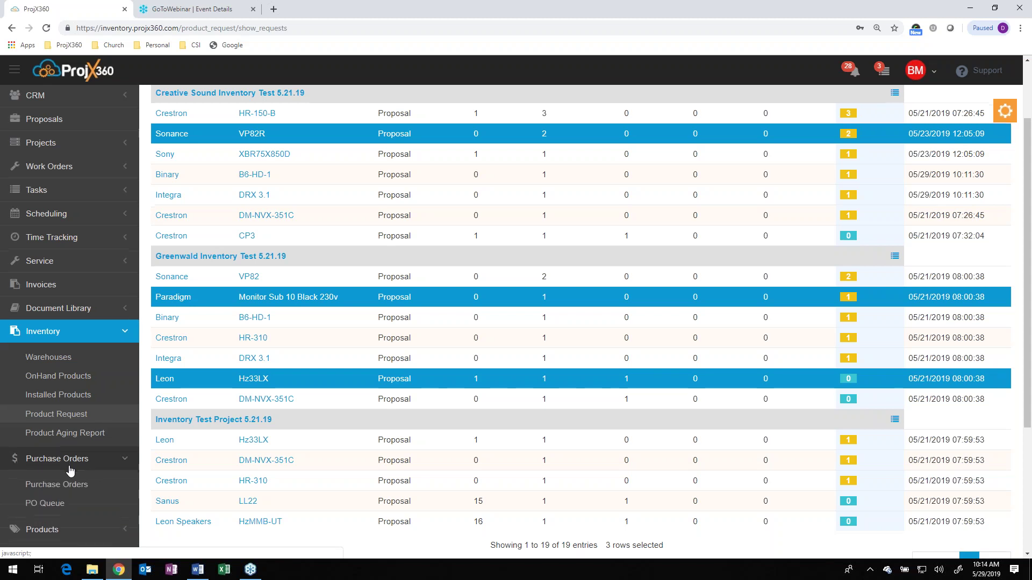
scroll(69, 473, "down", 5)
left_click(53, 306)
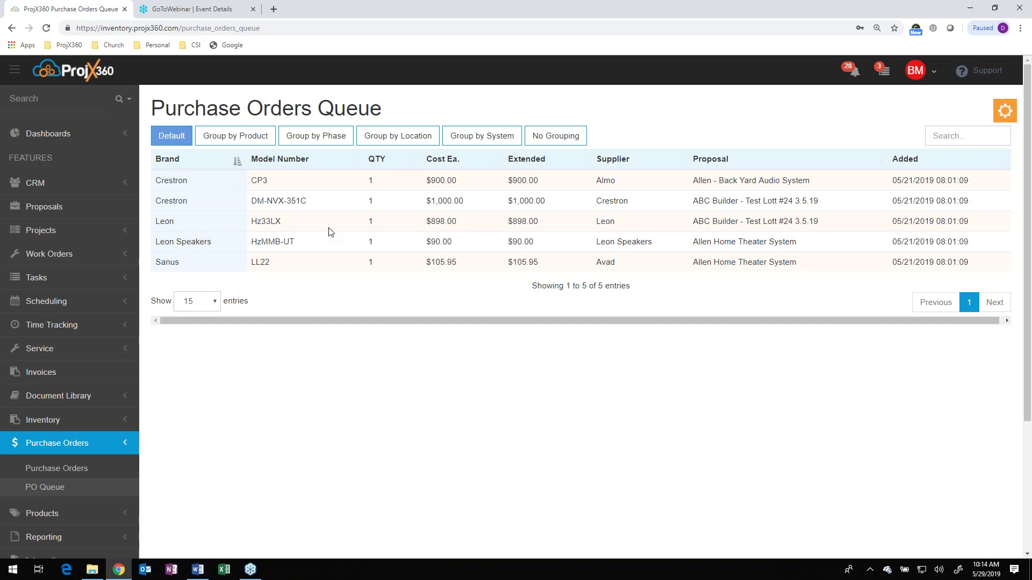
- Select the Crestron CP3 and DM-NVX-351C in the queue and start a new purchase order from them
left_click(341, 188)
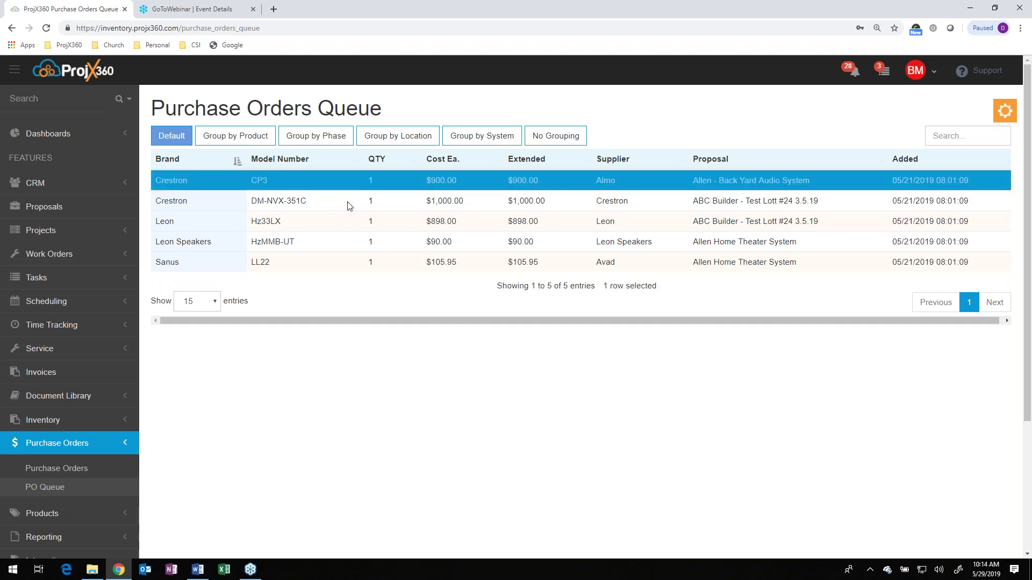
left_click(347, 201)
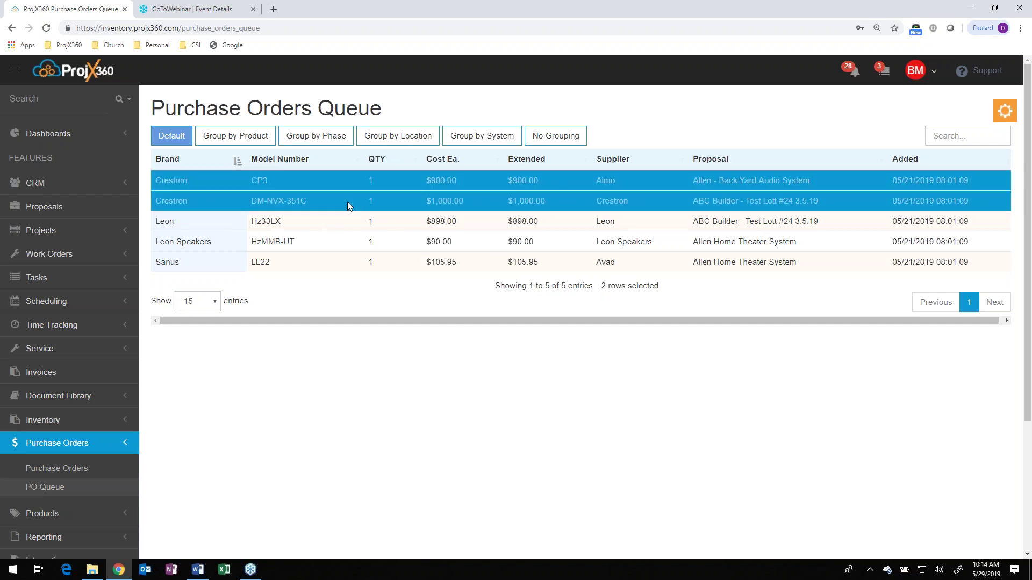
left_click(1005, 111)
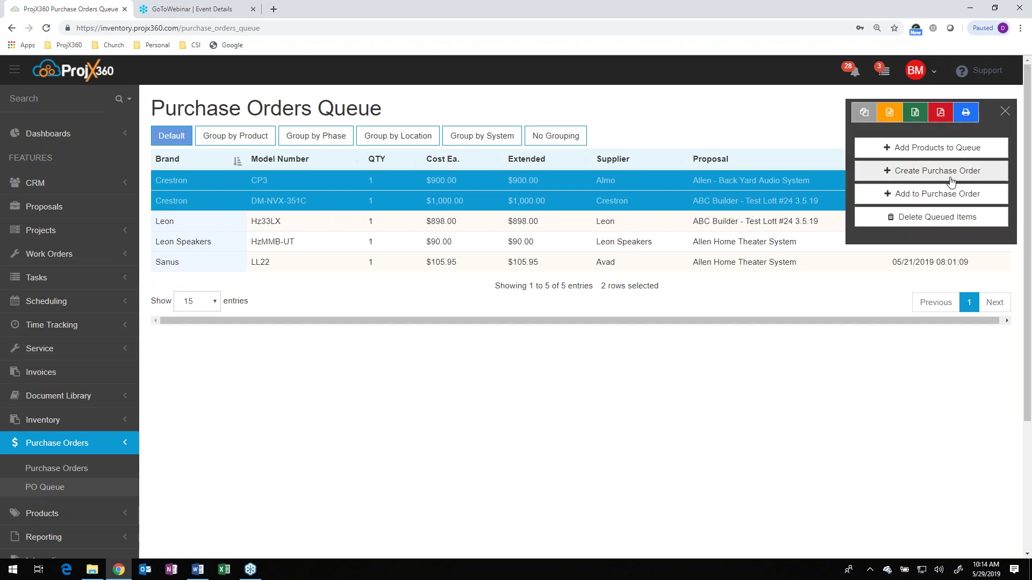
left_click(1004, 111)
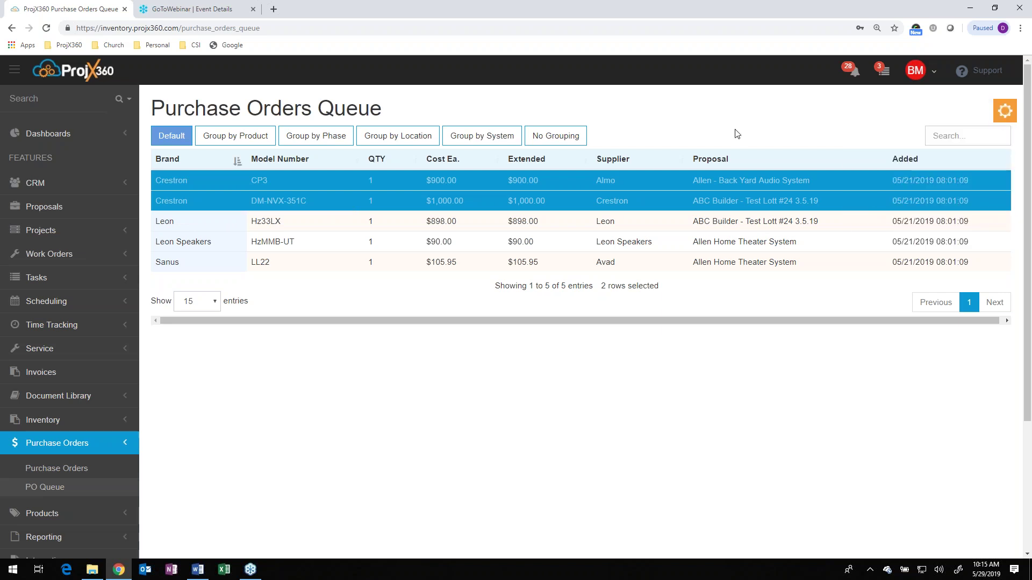
left_click(1002, 115)
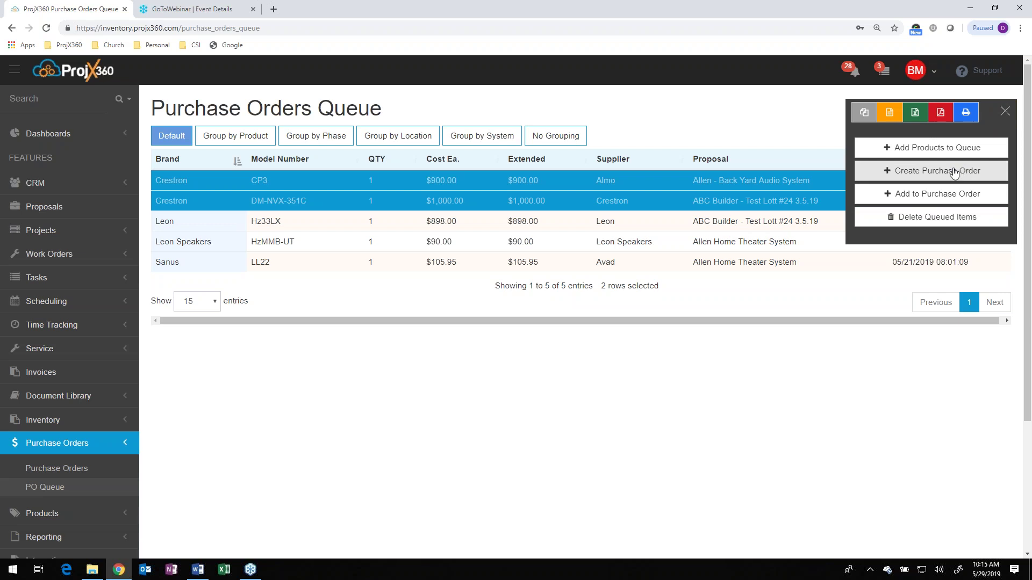
left_click(937, 172)
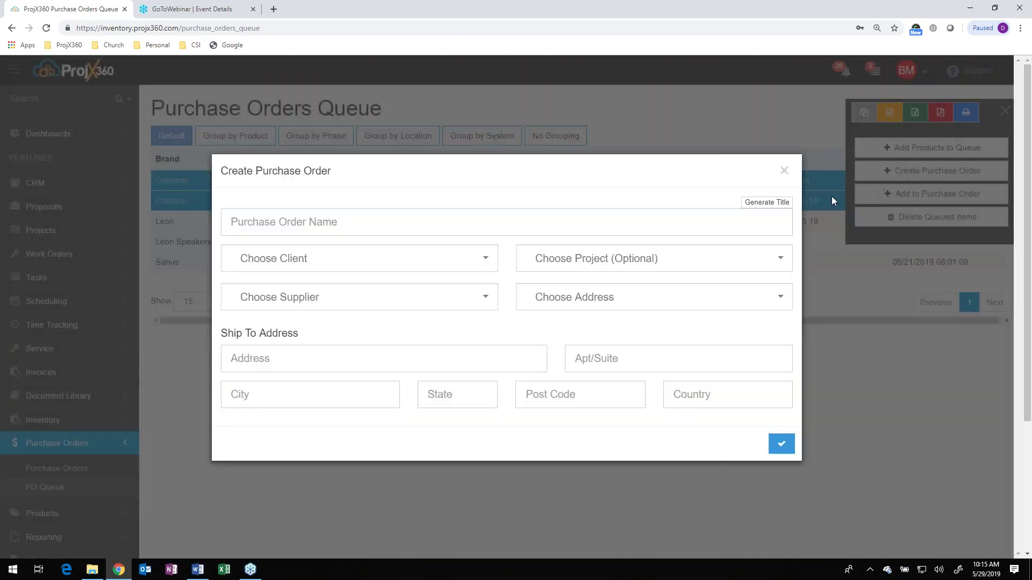
- Generate the title for the new purchase order and choose Creative Sound as its client
left_click(757, 208)
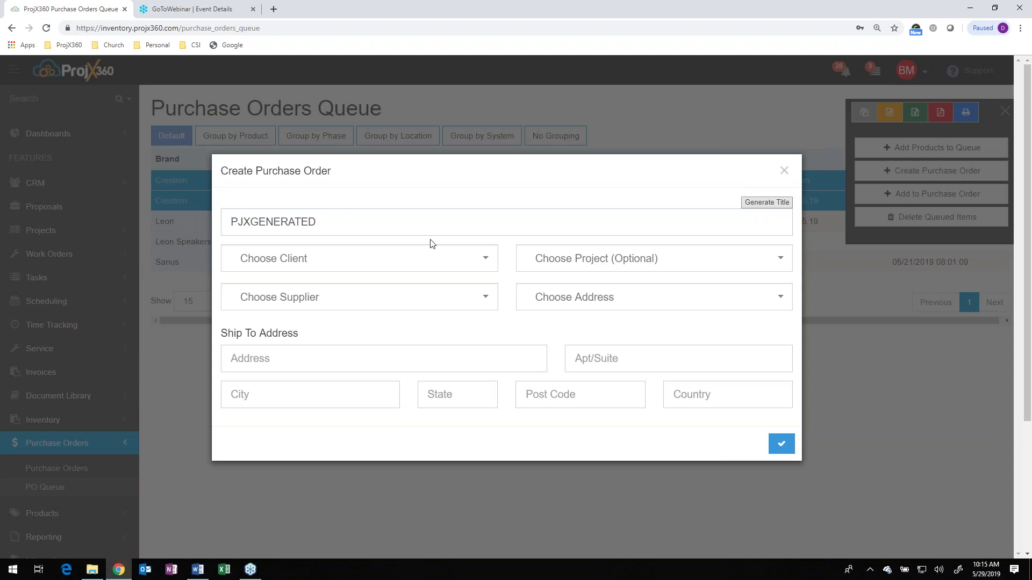
left_click(467, 264)
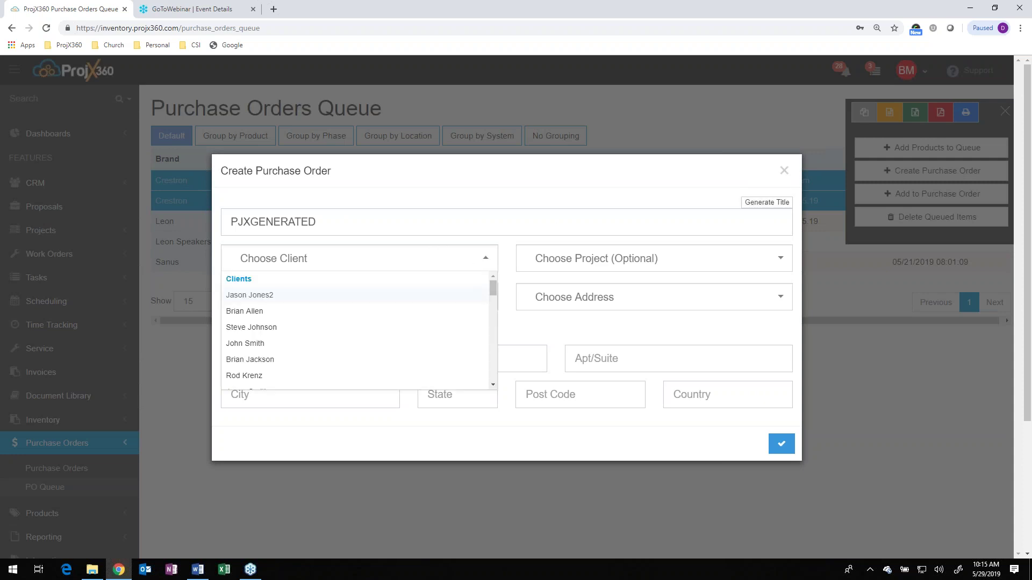
type("crea")
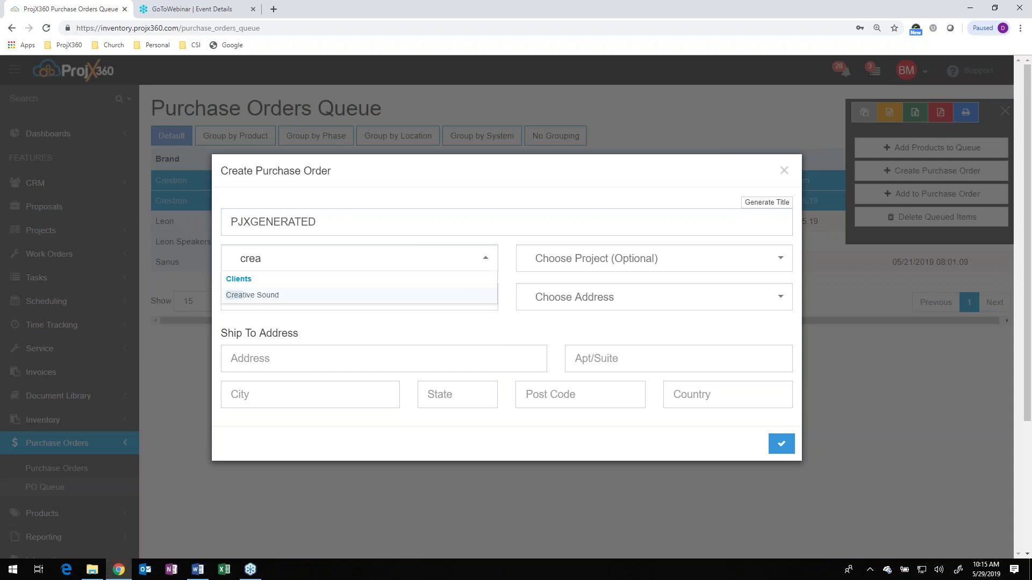
left_click(370, 295)
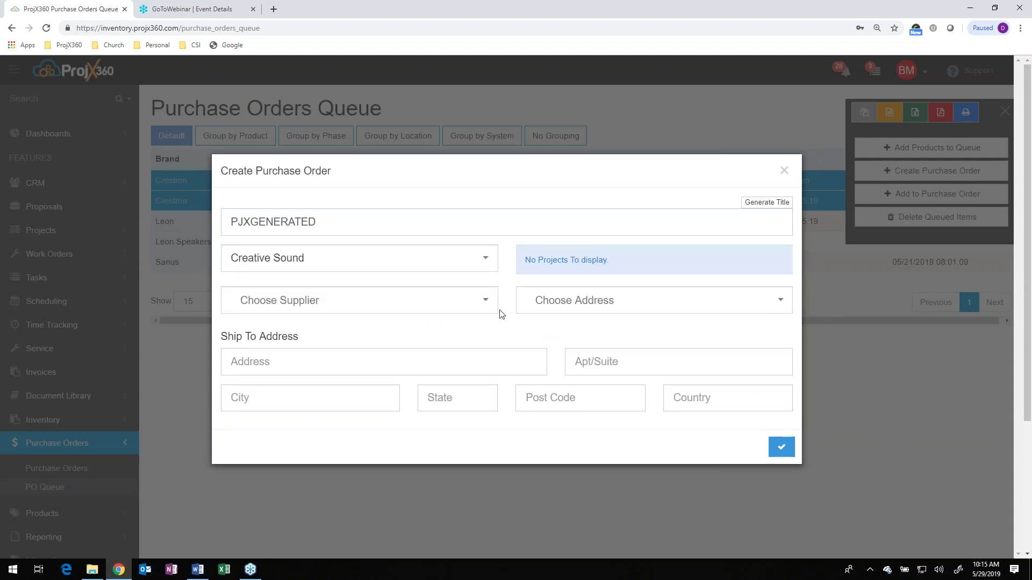
- Set the supplier to Crestron and the ship-to address to Main Warehouse, and create the purchase order
left_click(483, 301)
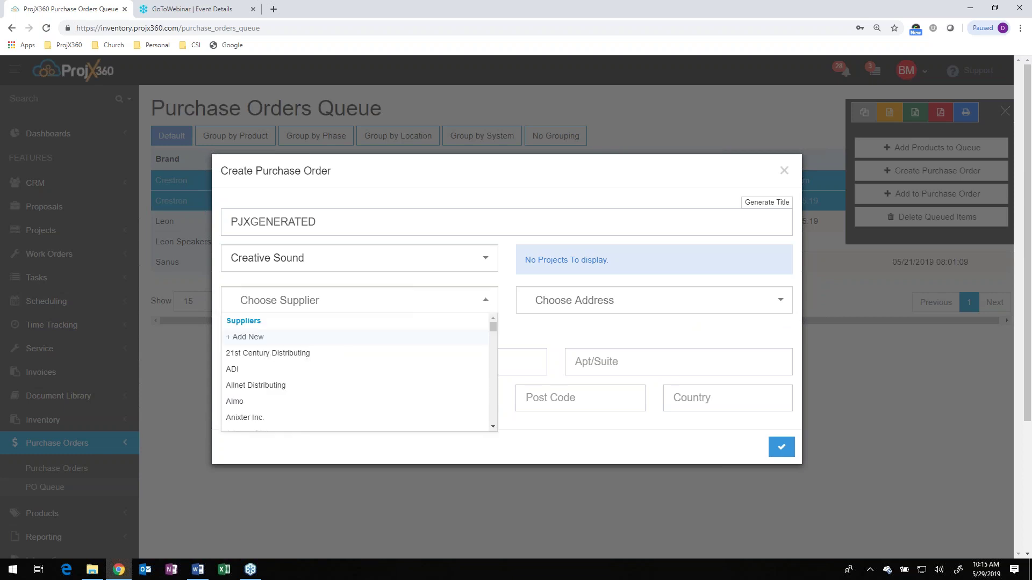
type("cre")
left_click(386, 324)
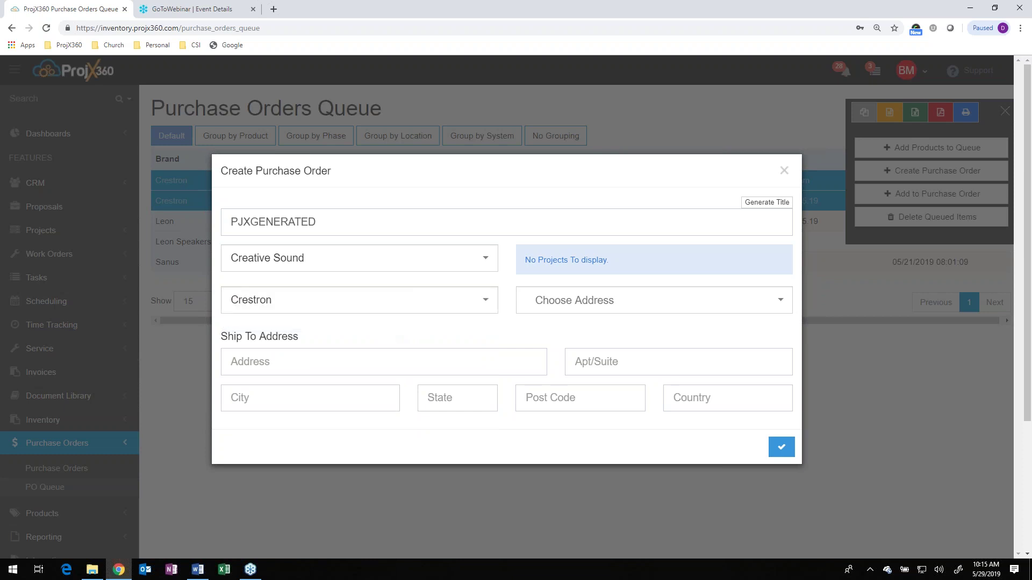
left_click(784, 300)
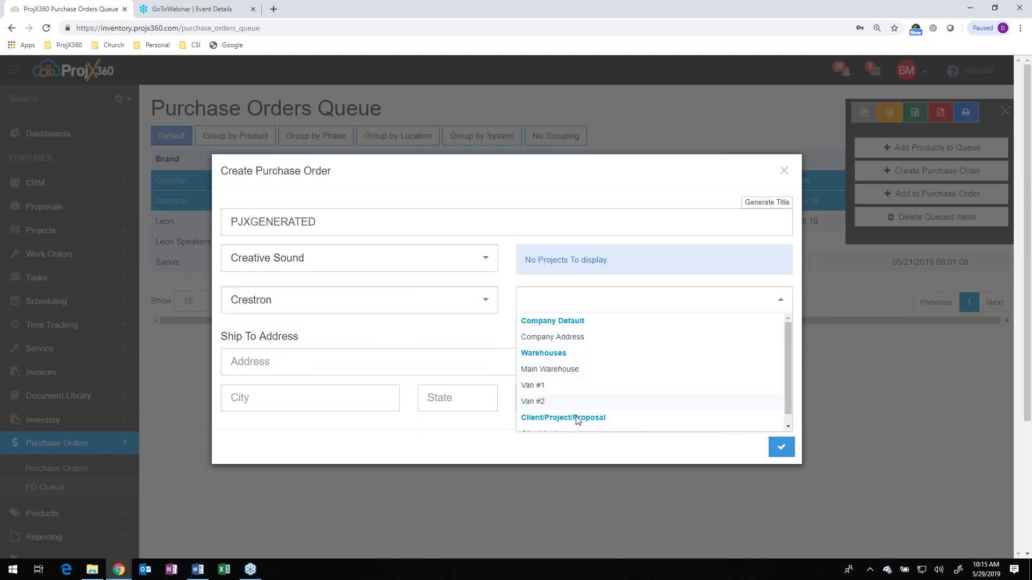
left_click(564, 371)
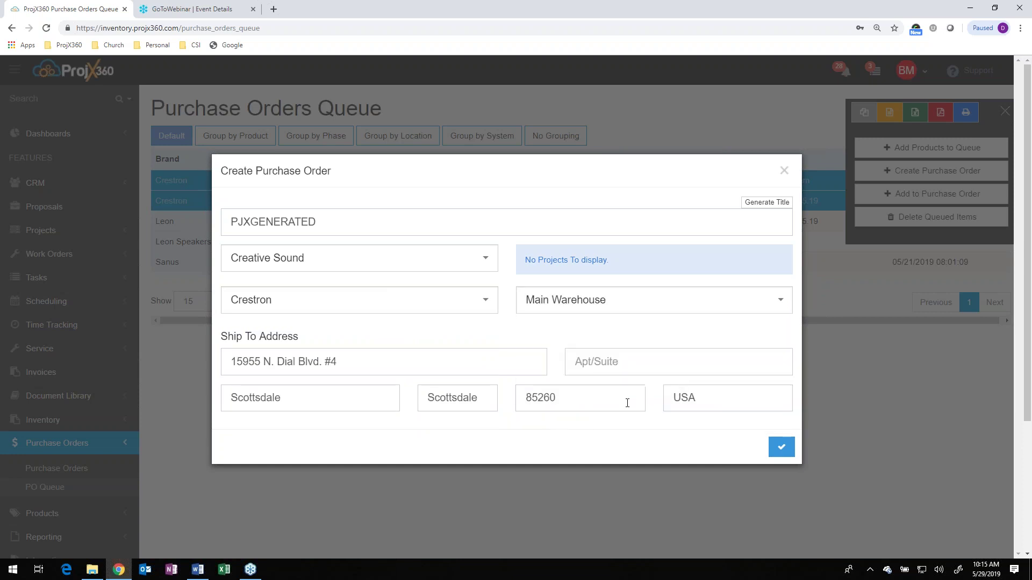
left_click(781, 448)
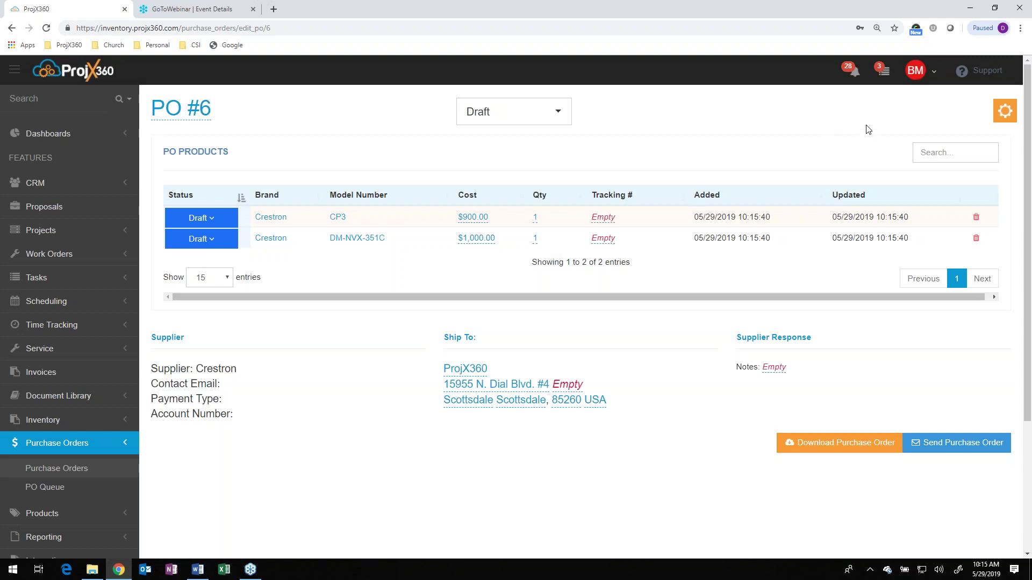
- Review the actions available for the new purchase order and the status options for its CP3 product
left_click(1001, 113)
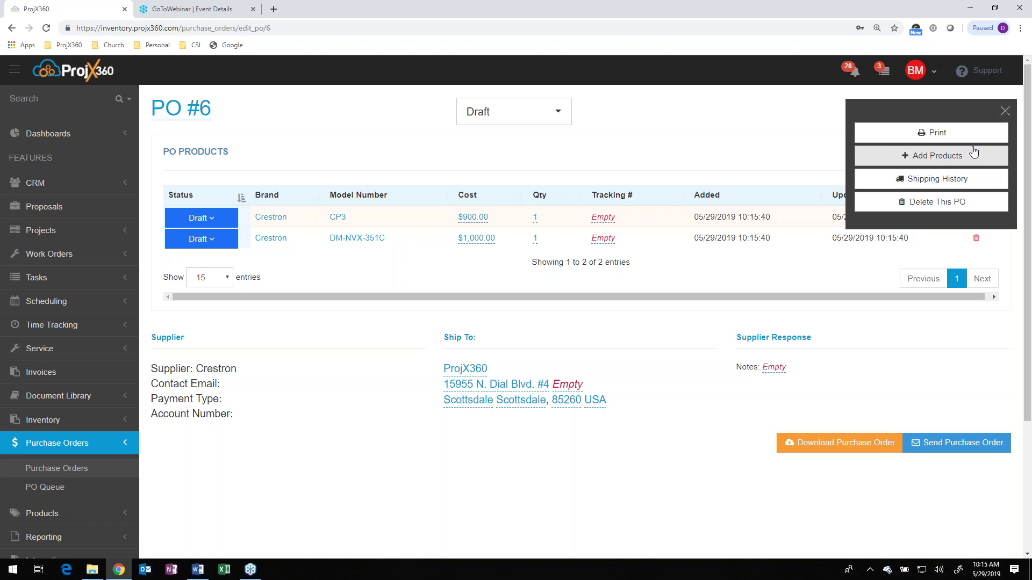
left_click(1003, 113)
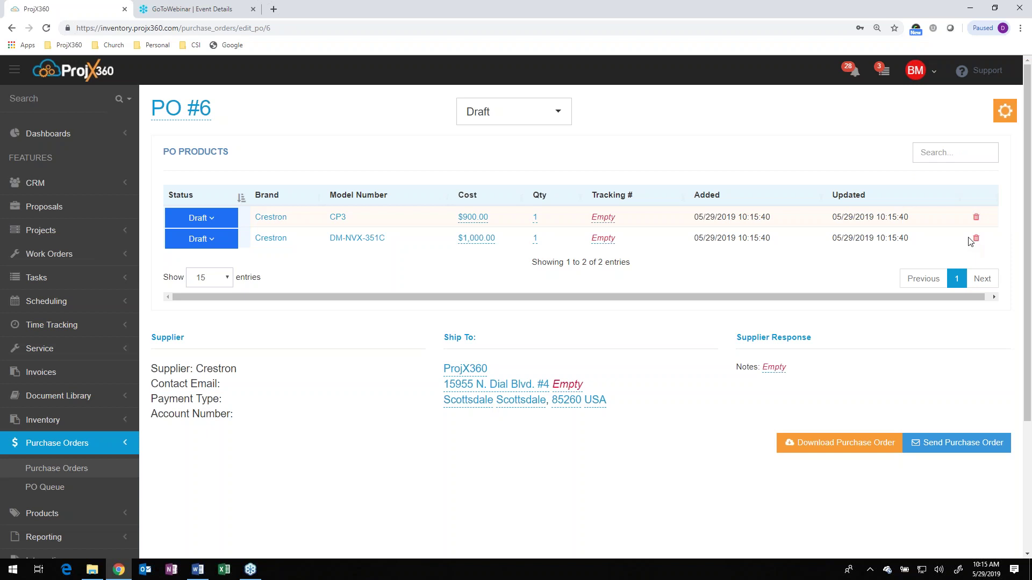
left_click(230, 225)
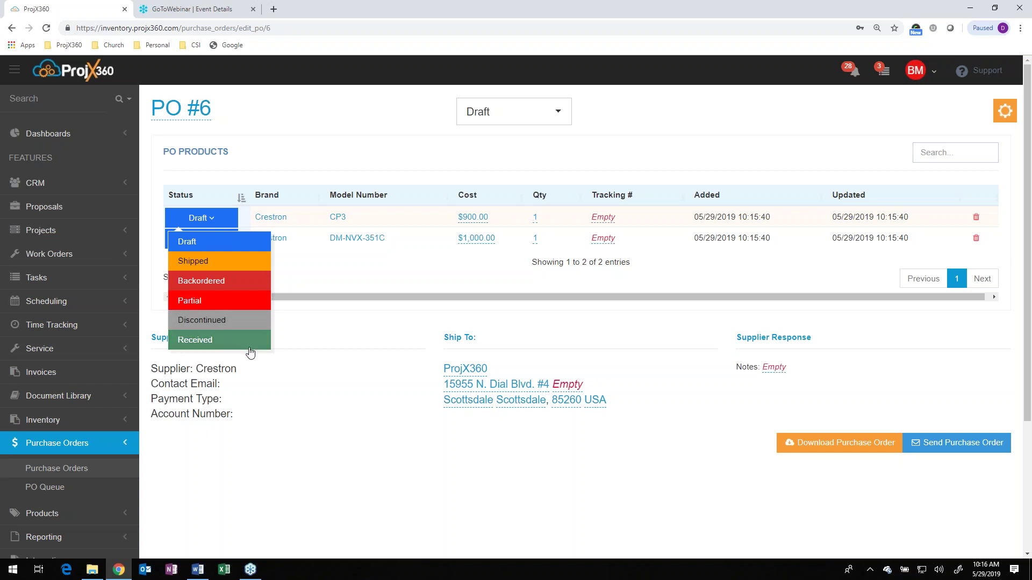
left_click(326, 149)
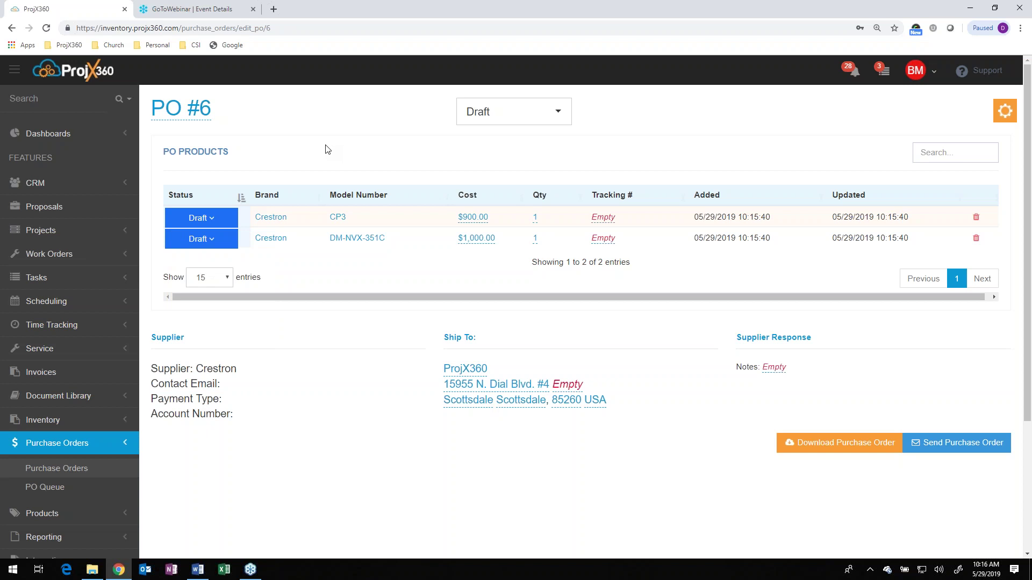
- Open the partially shipped Crestron purchase order added 05/21/2019 and view its shipping history
left_click(65, 469)
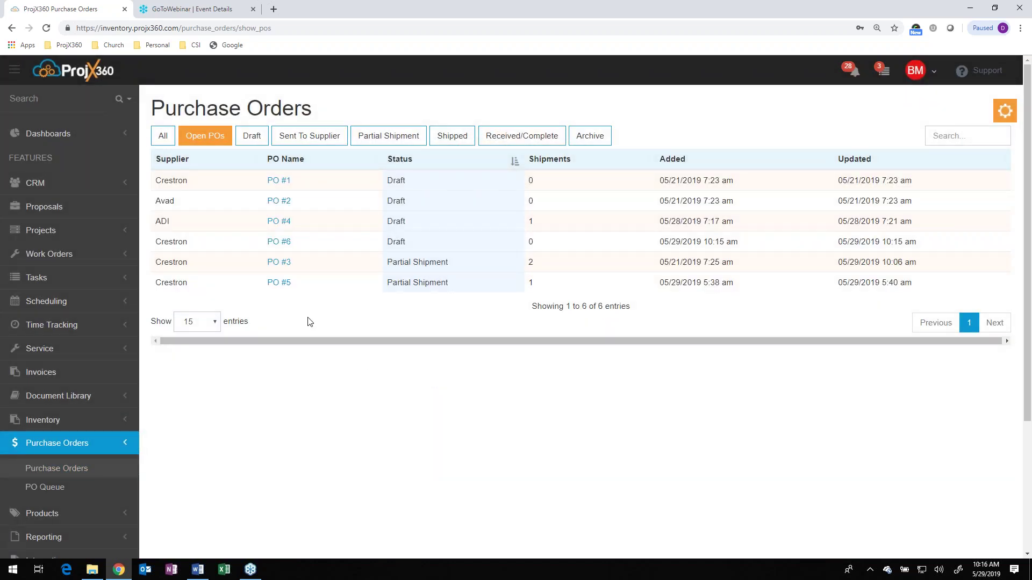
left_click(278, 263)
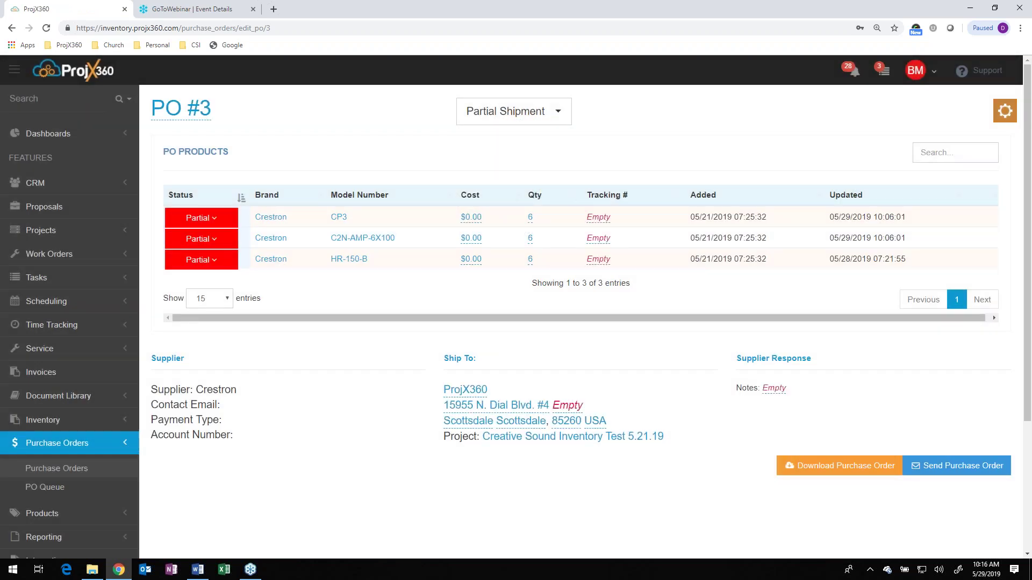
left_click(1004, 111)
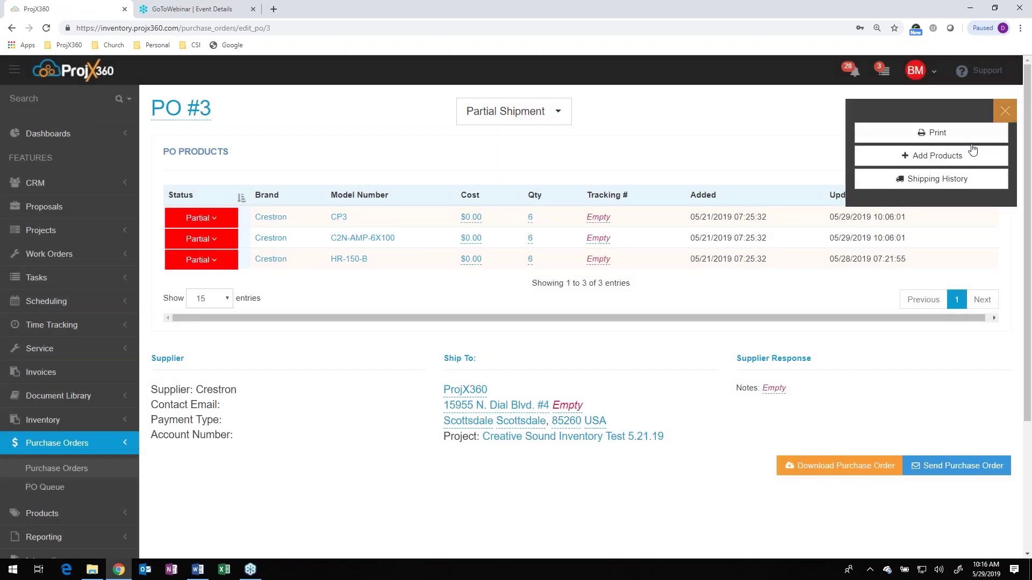
left_click(945, 178)
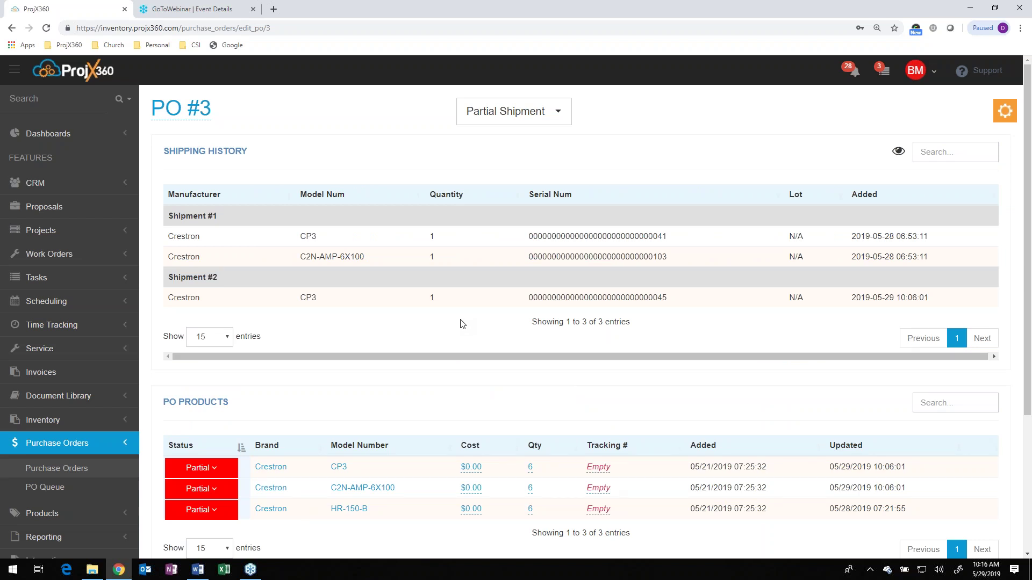
- Open the Creative Sound Test Inventory 5.23.19 work order from the list of work orders
left_click(67, 255)
scroll(68, 254, "down", 1)
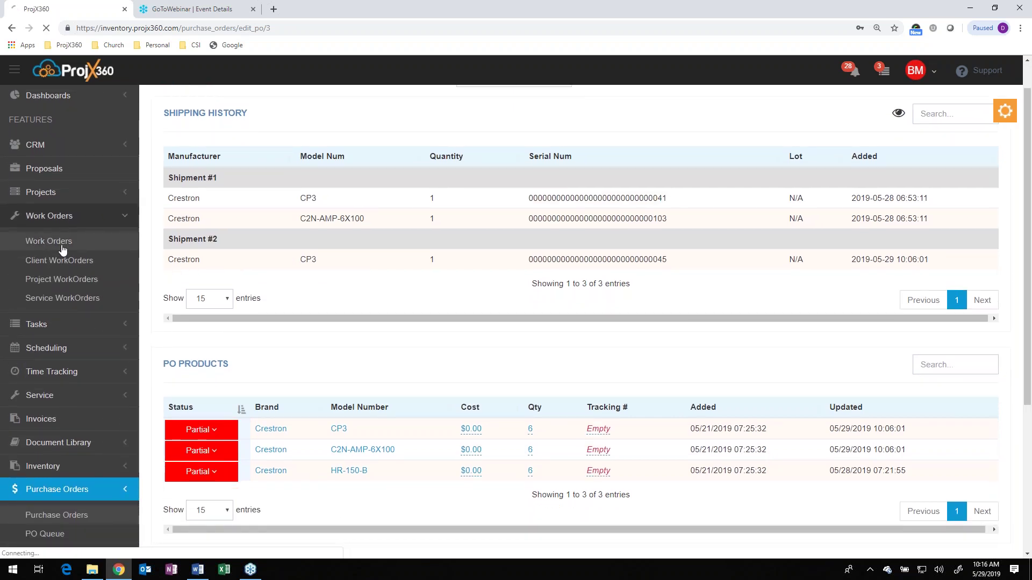
left_click(63, 249)
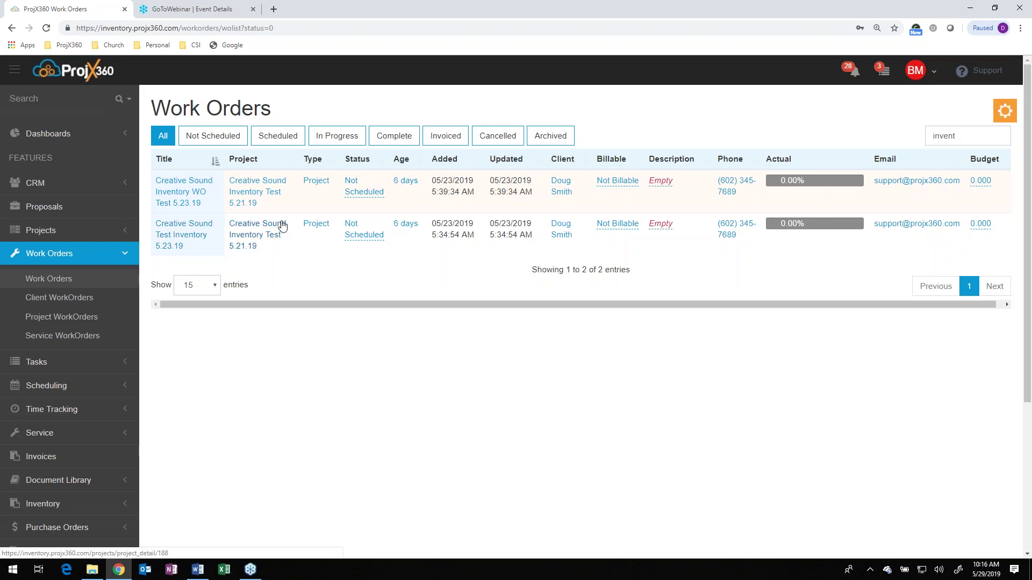
left_click(201, 228)
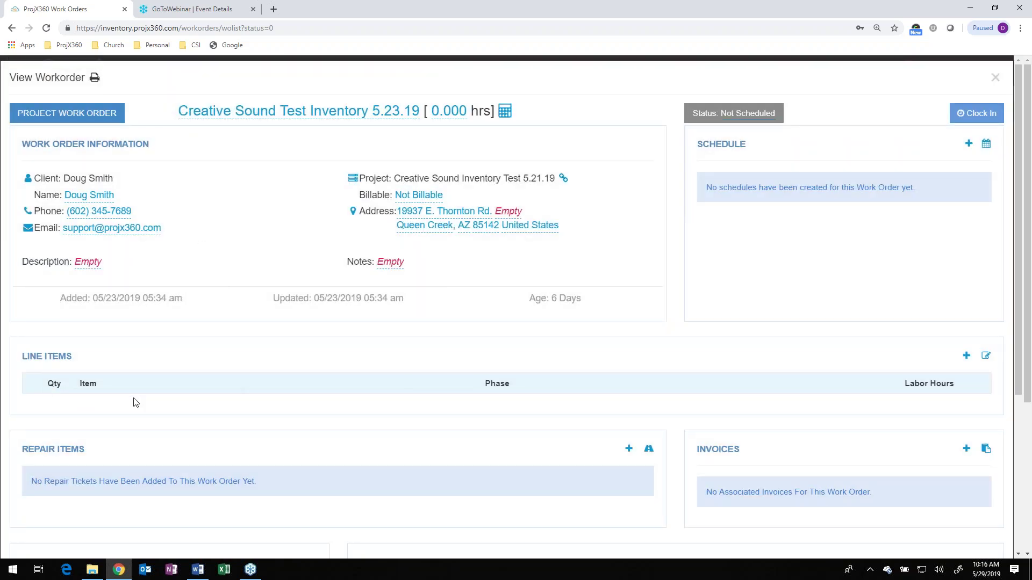
- Add the products from inventory Transfer #3 as line items on the work order
left_click(965, 357)
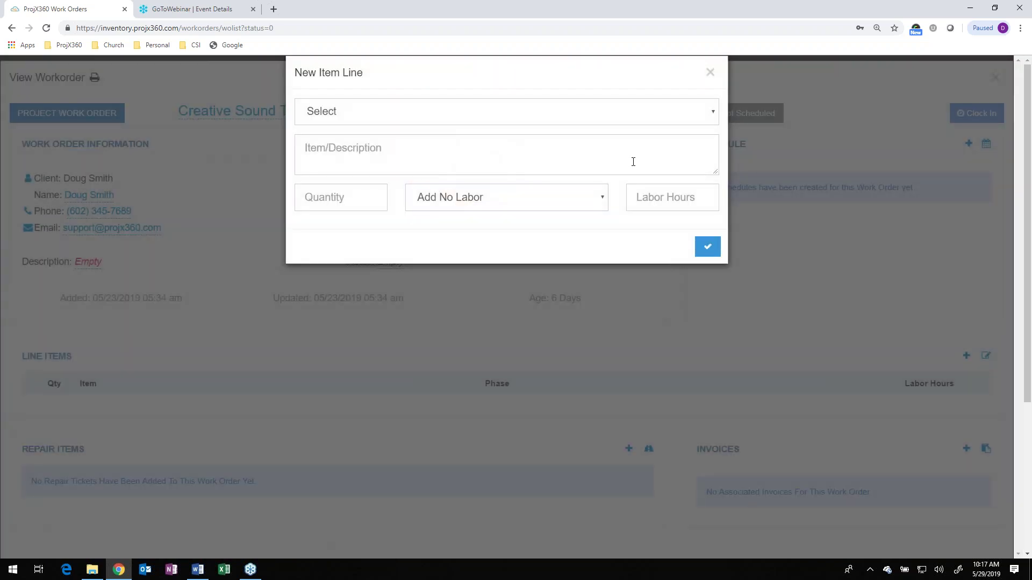
left_click(630, 115)
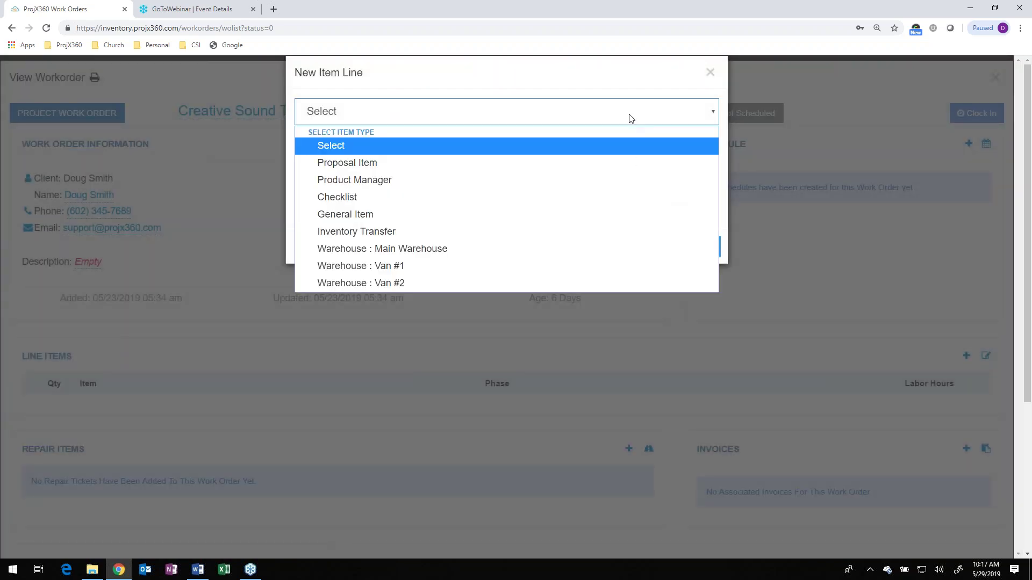
left_click(393, 233)
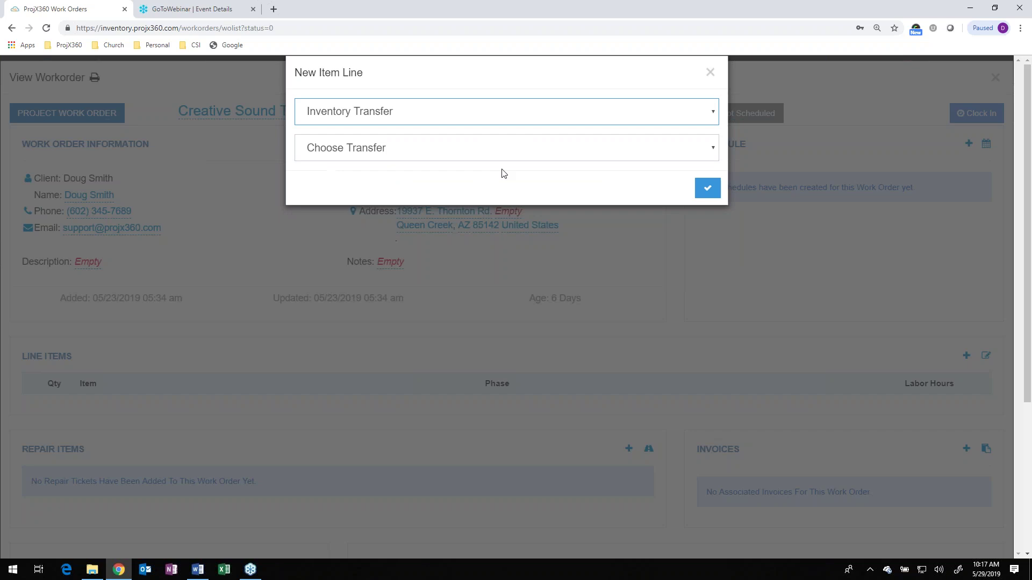
left_click(522, 153)
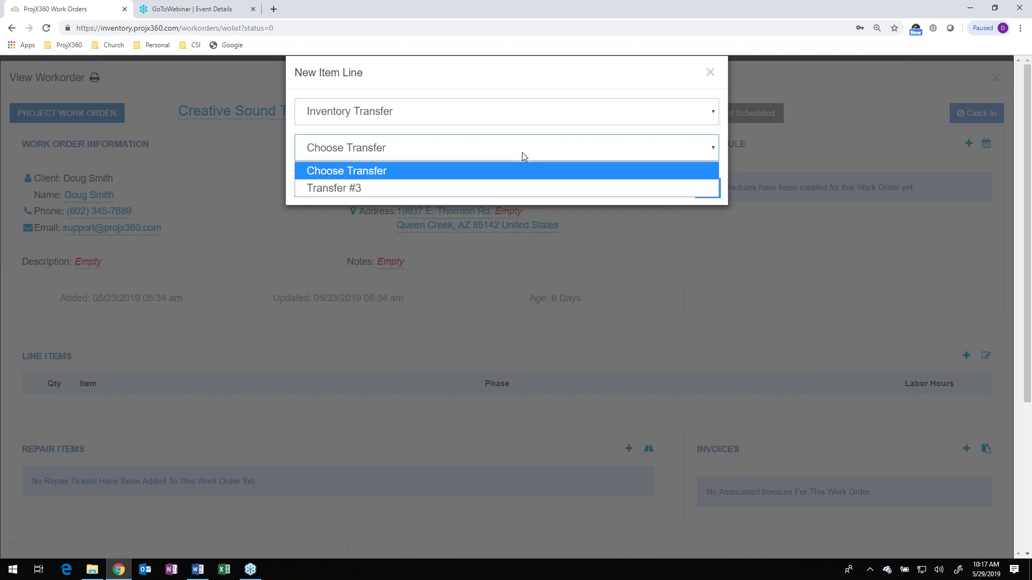
left_click(383, 188)
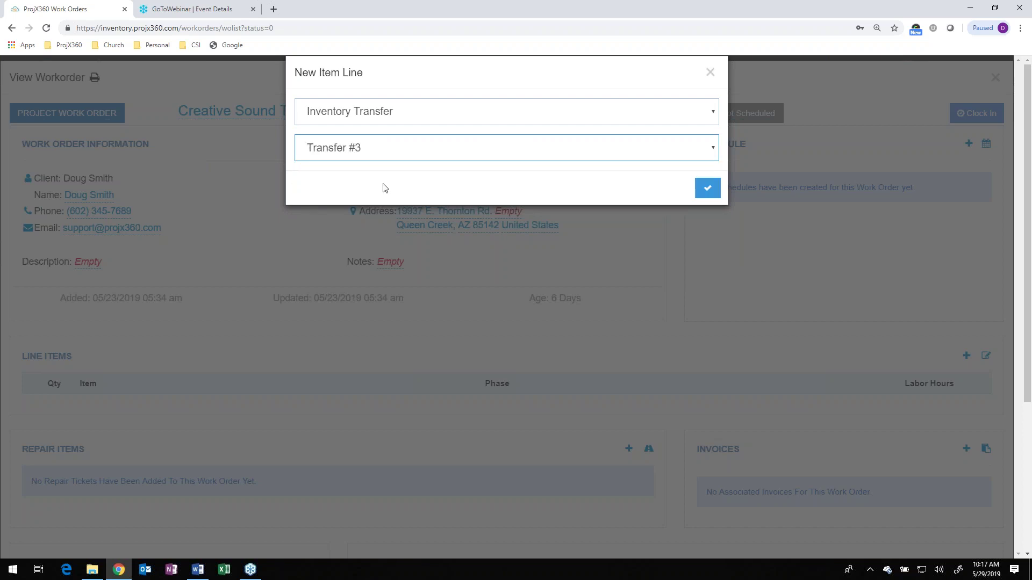
left_click(704, 189)
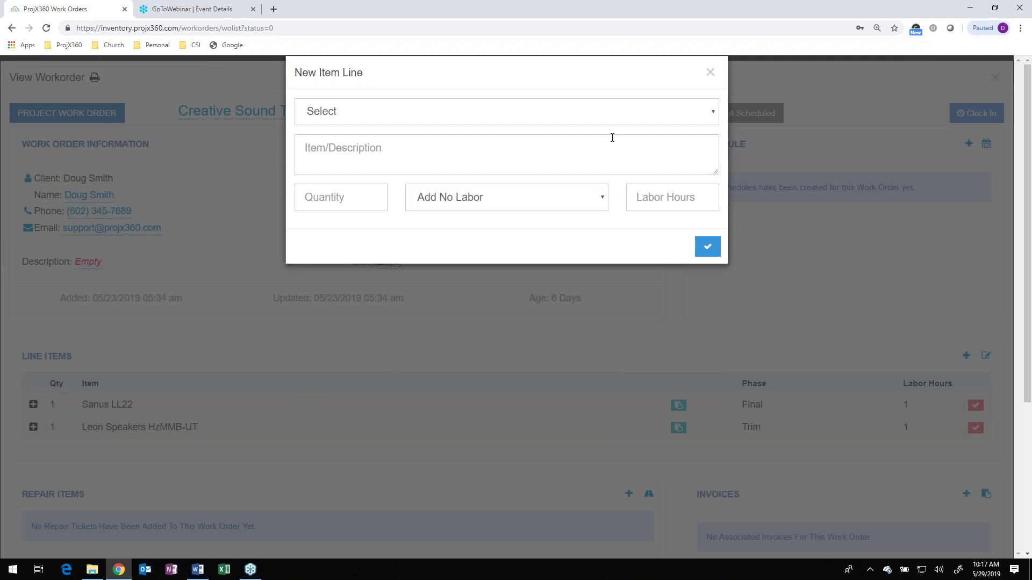
- Add one Sanus LL22 from the Van #1 warehouse as a new line item on the work order
left_click(615, 118)
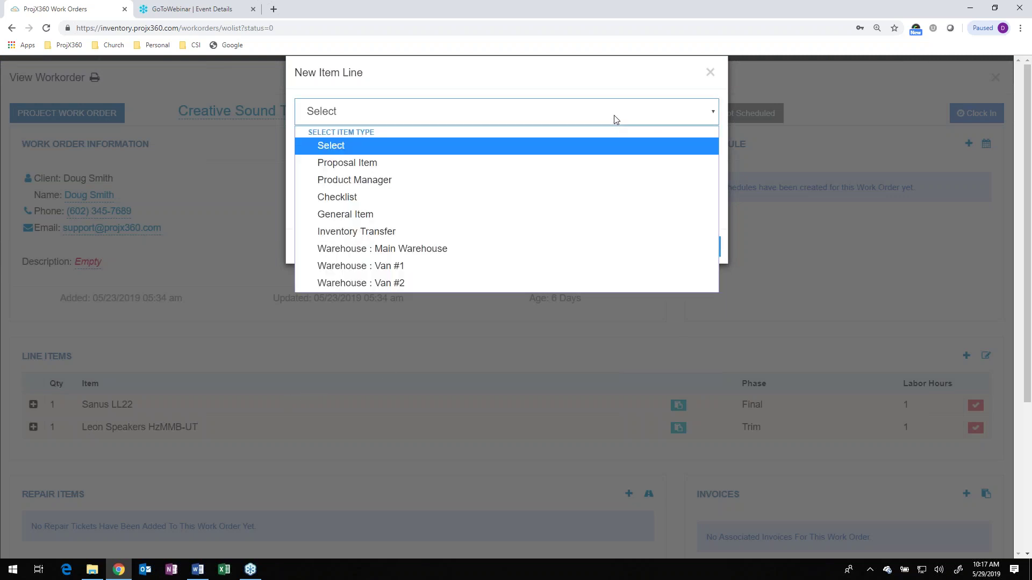
left_click(431, 273)
left_click(437, 153)
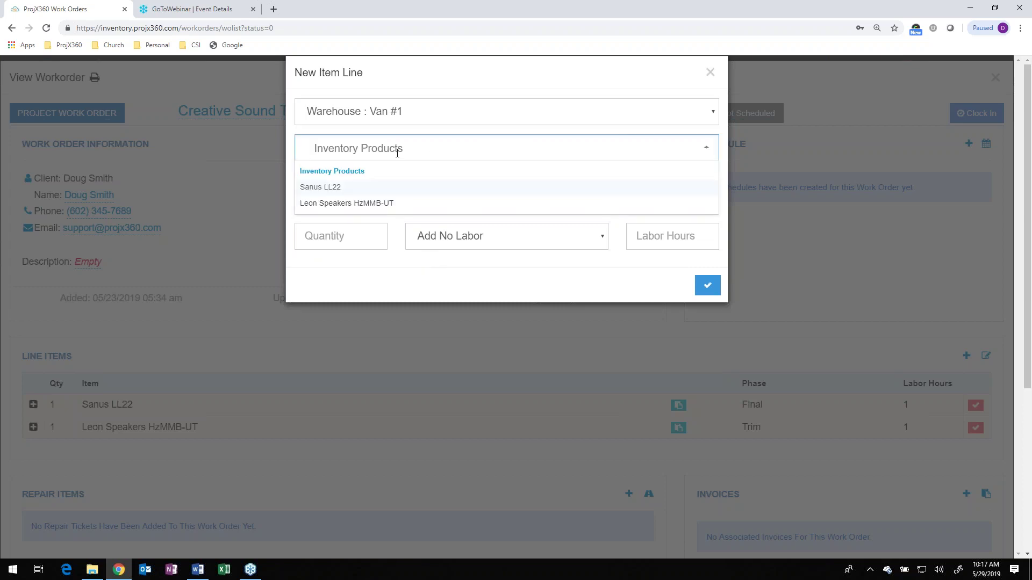
left_click(331, 192)
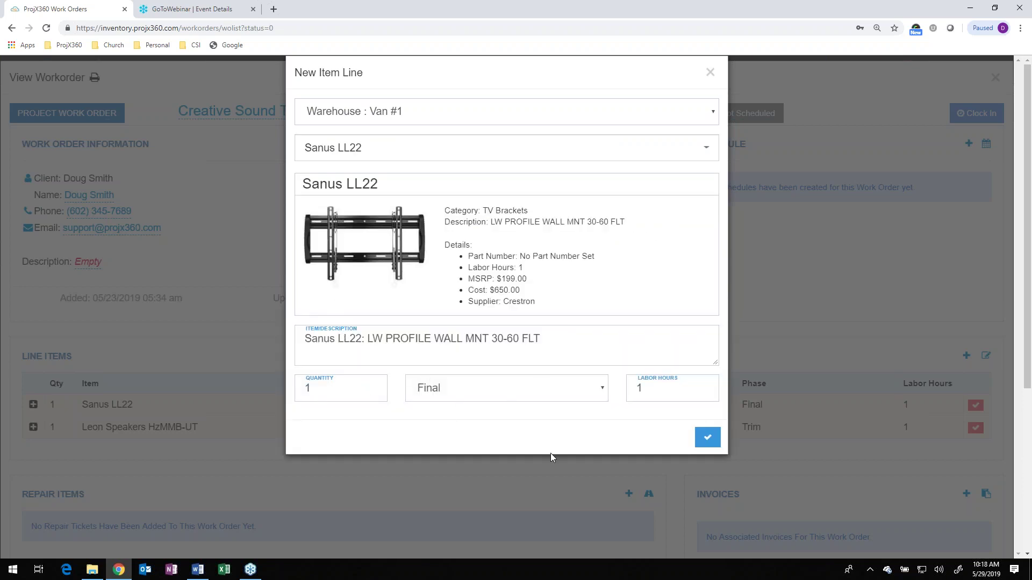
left_click(706, 438)
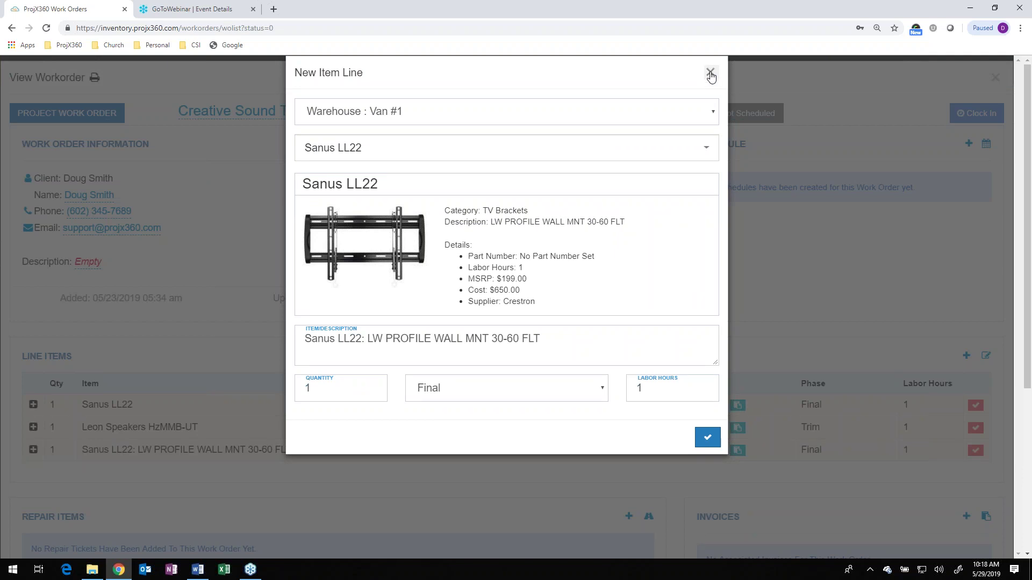
left_click(710, 72)
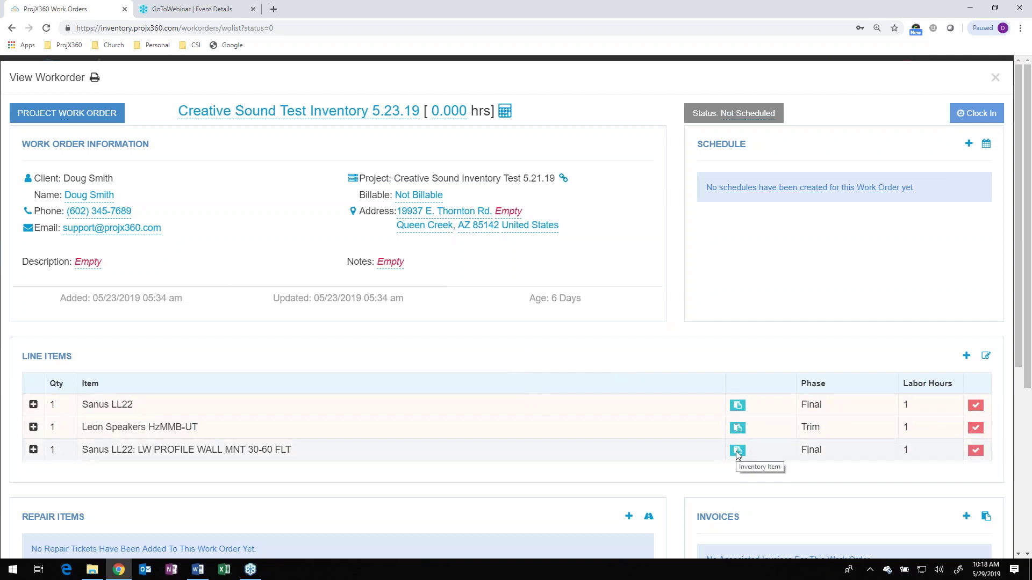
- Mark the first Sanus LL22 line item as installed at the client's location and close the work order
left_click(976, 409)
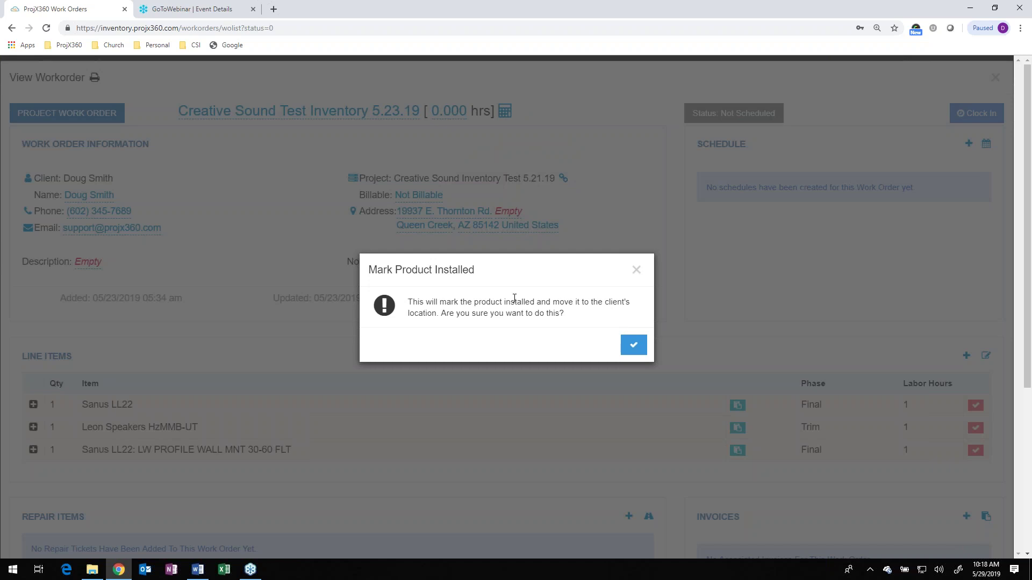
left_click(632, 344)
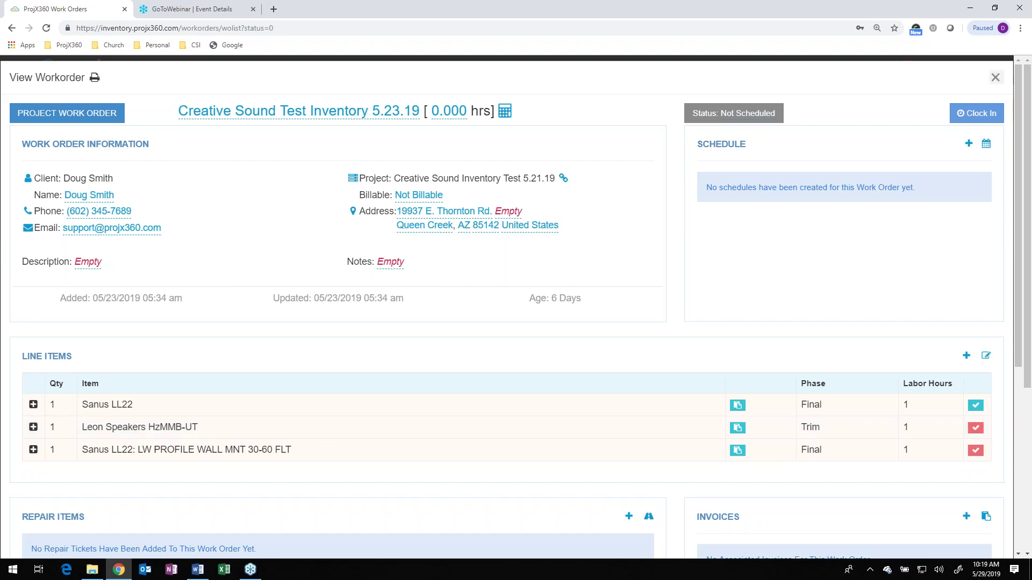
left_click(995, 78)
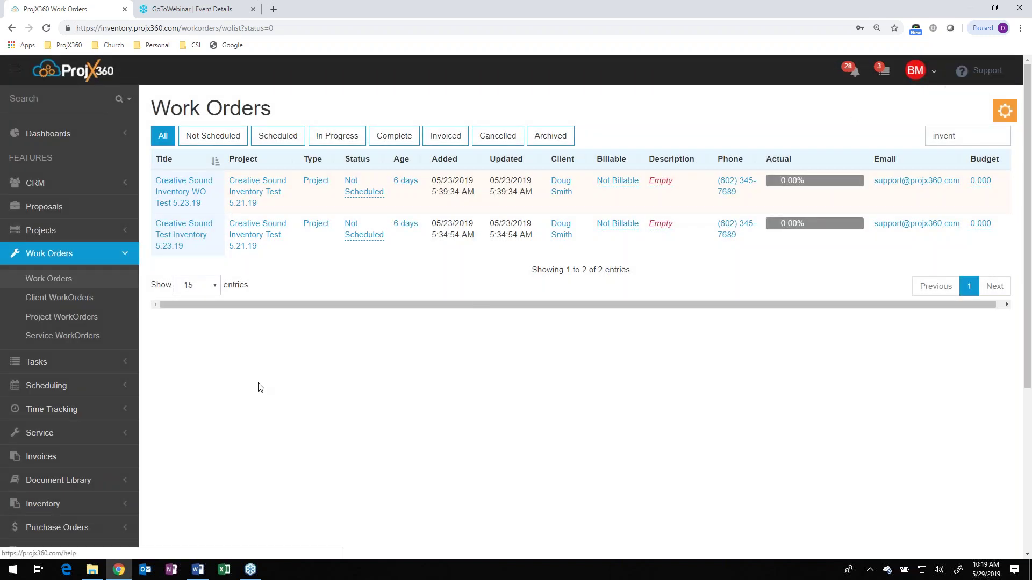
- Open the Inventory Webinar 5.28.19 invoice from the list of invoices
left_click(62, 462)
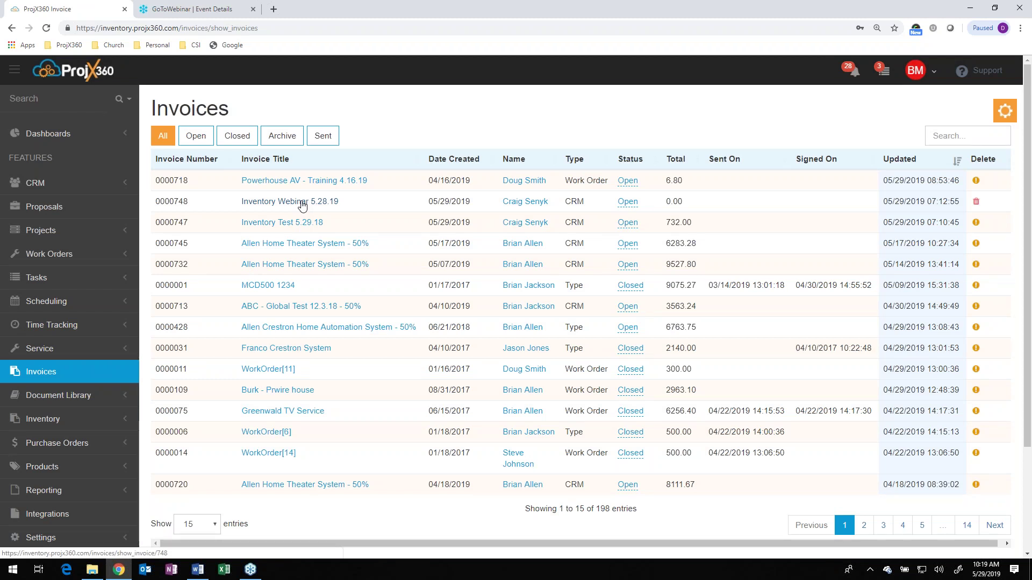
left_click(302, 206)
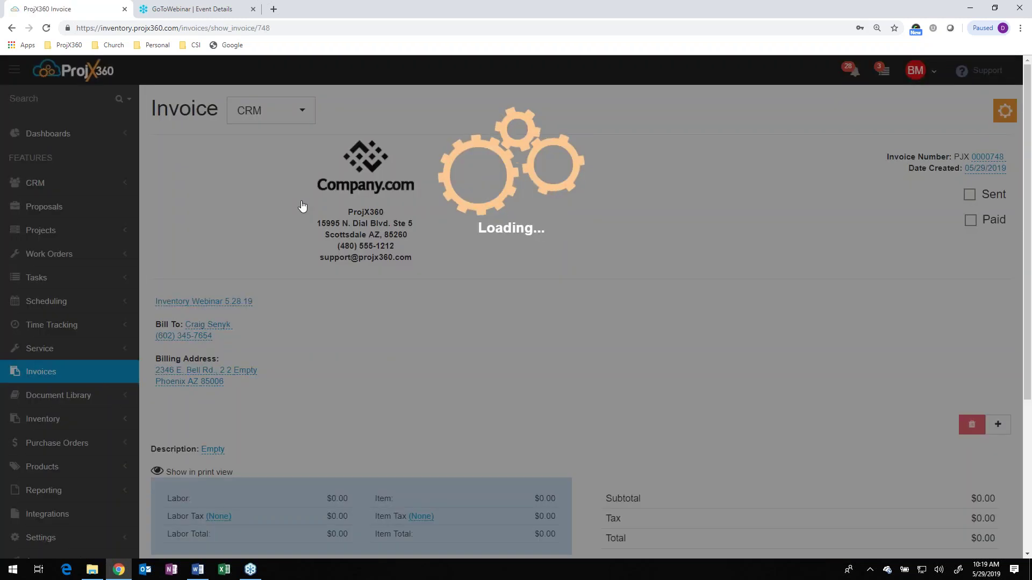
scroll(617, 325, "down", 2)
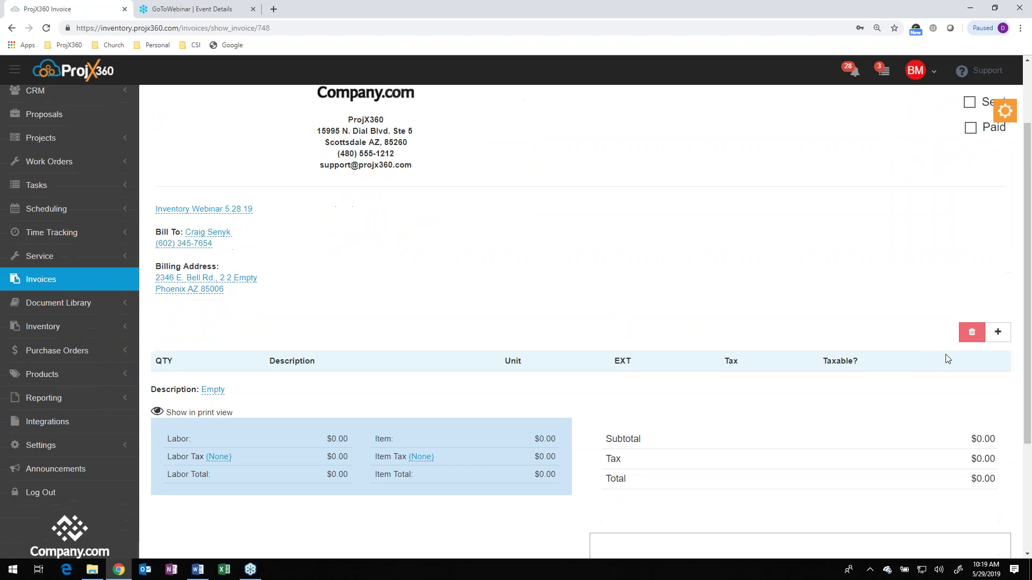
- Add one Sanus LL22 from the Van #1 warehouse to the invoice at a price of 199.00 with 1 hour of Final labor
left_click(995, 334)
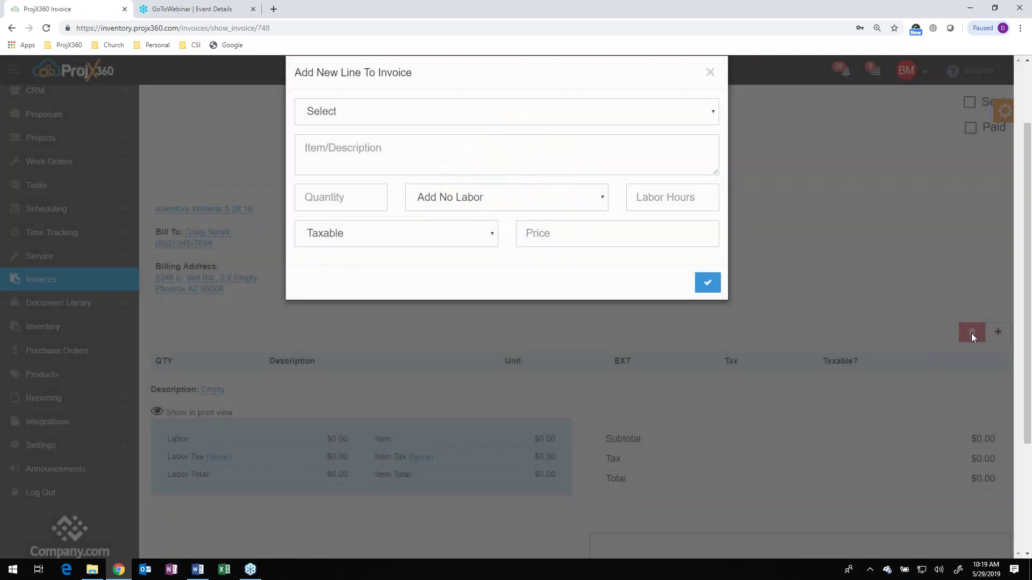
left_click(404, 120)
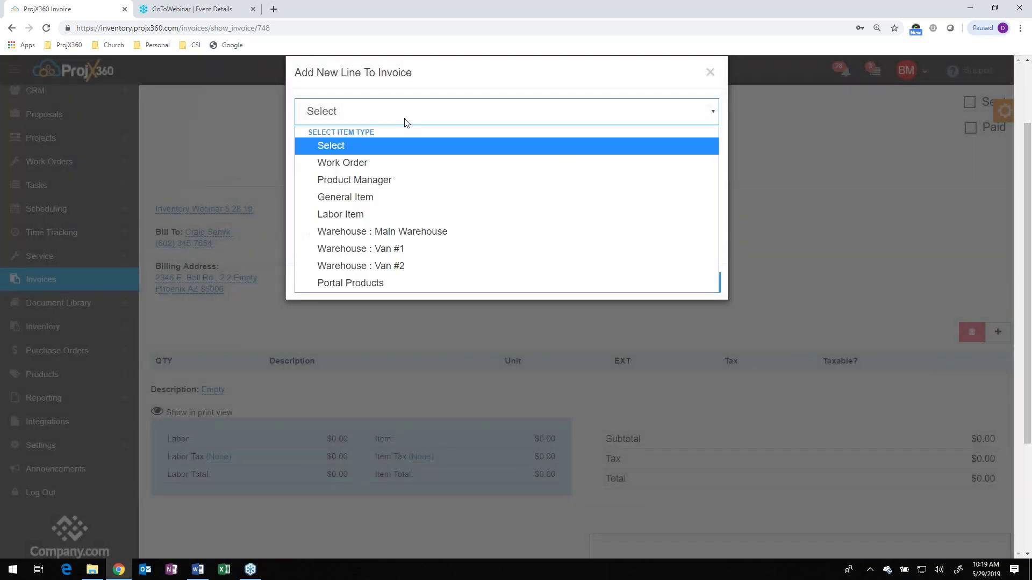
left_click(397, 248)
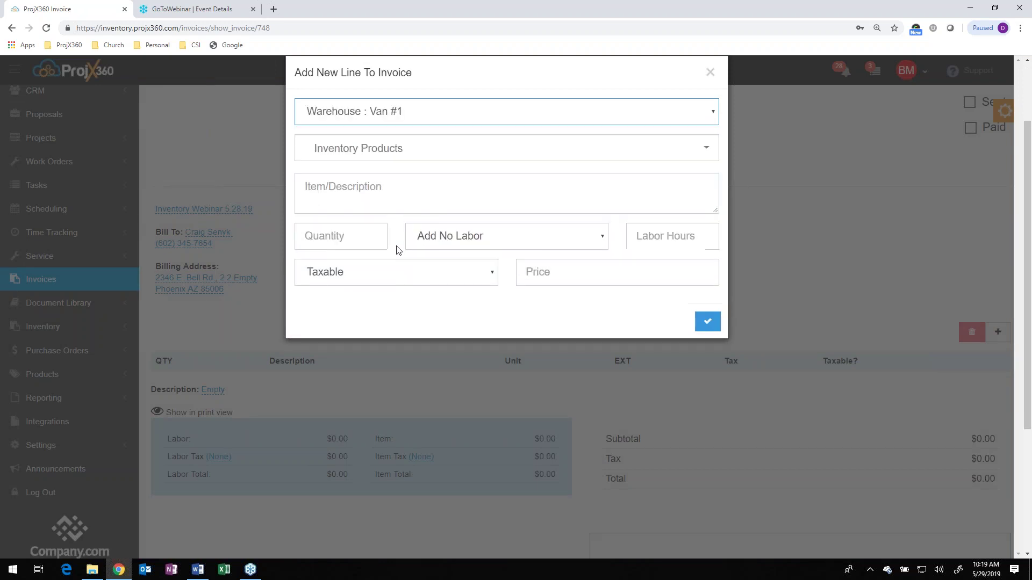
left_click(427, 157)
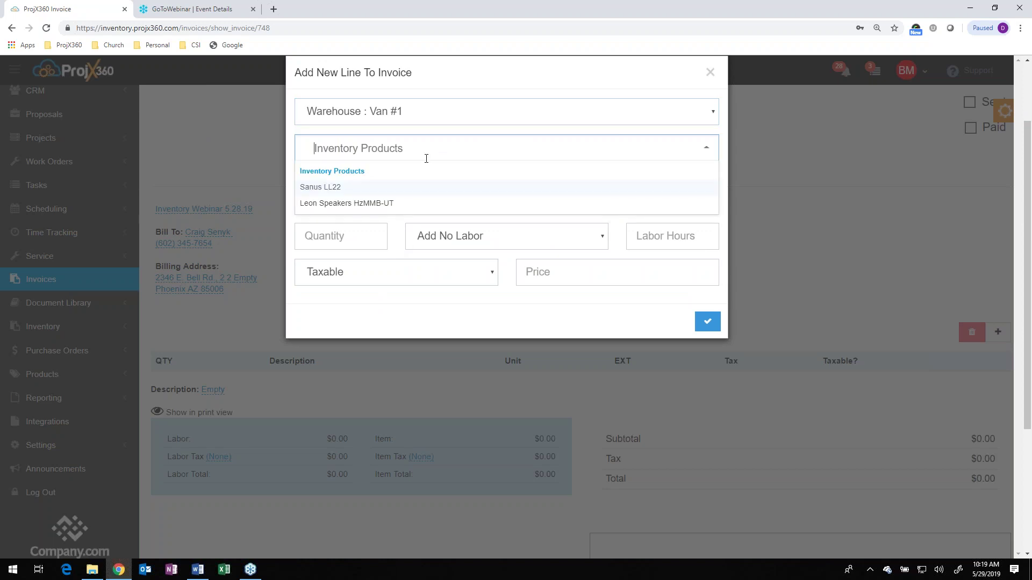
left_click(372, 188)
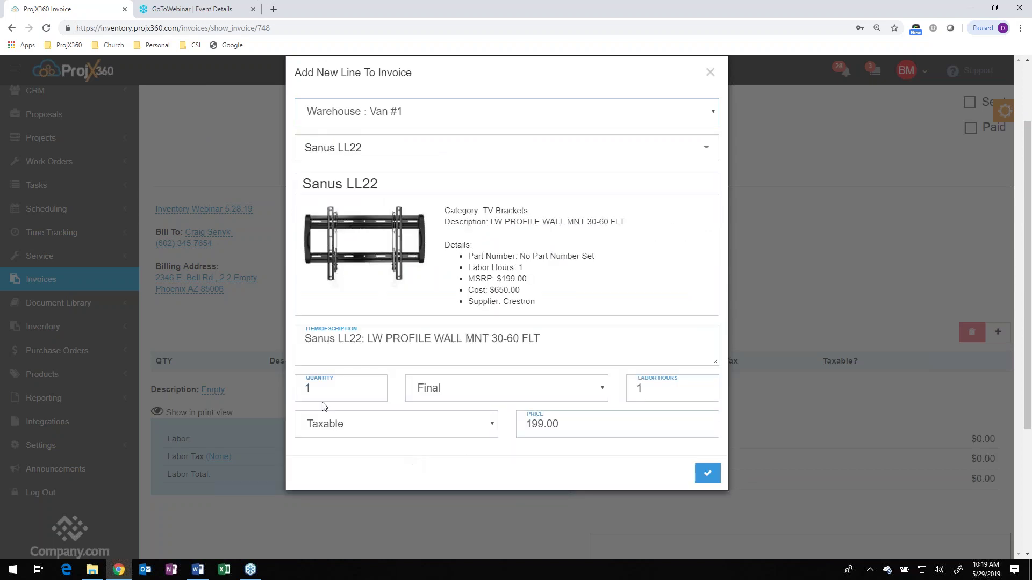
left_click(707, 476)
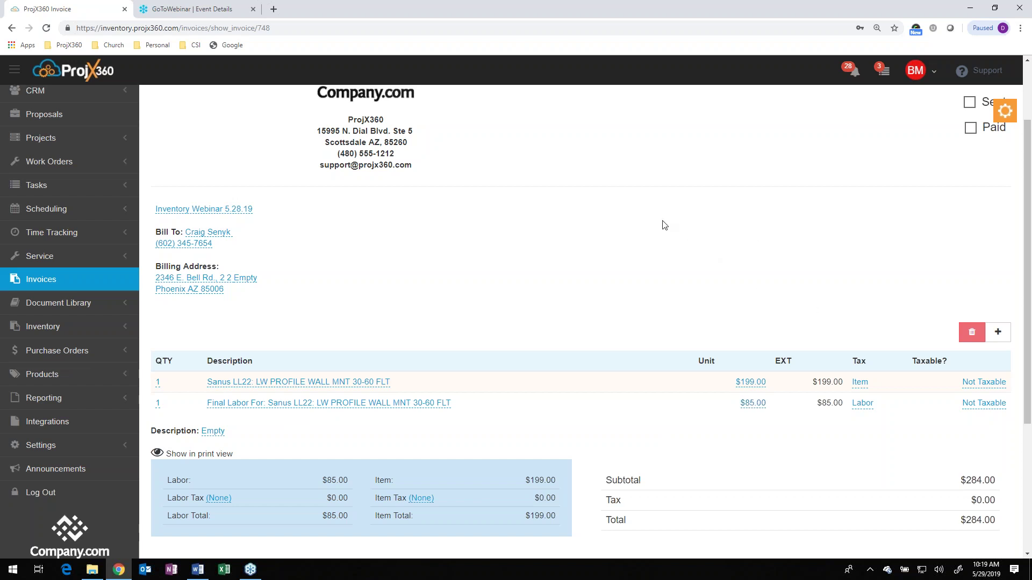
- Review the on-hand inventory products and the warehouses available for filtering them
left_click(51, 325)
scroll(54, 328, "down", 2)
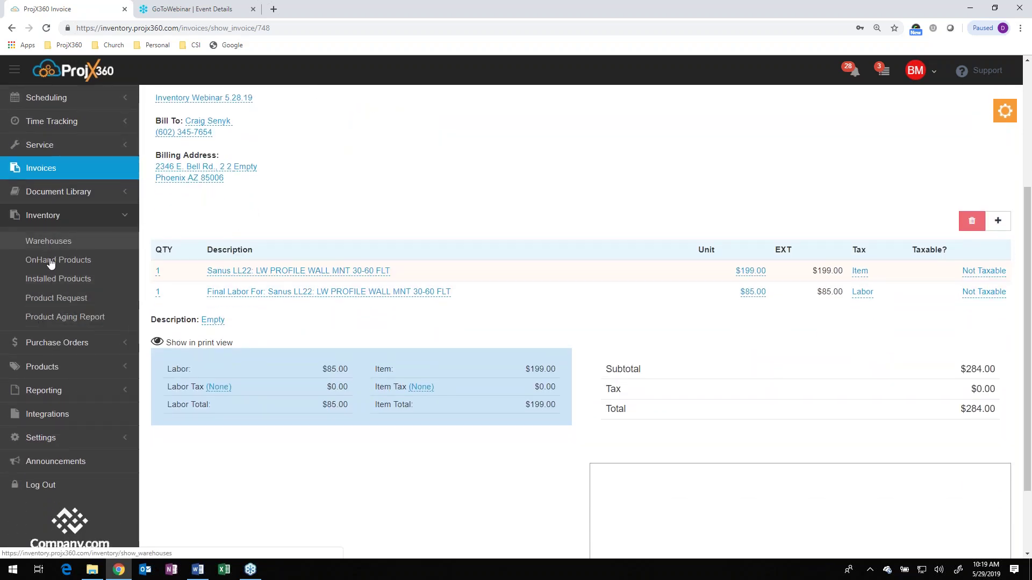
left_click(51, 262)
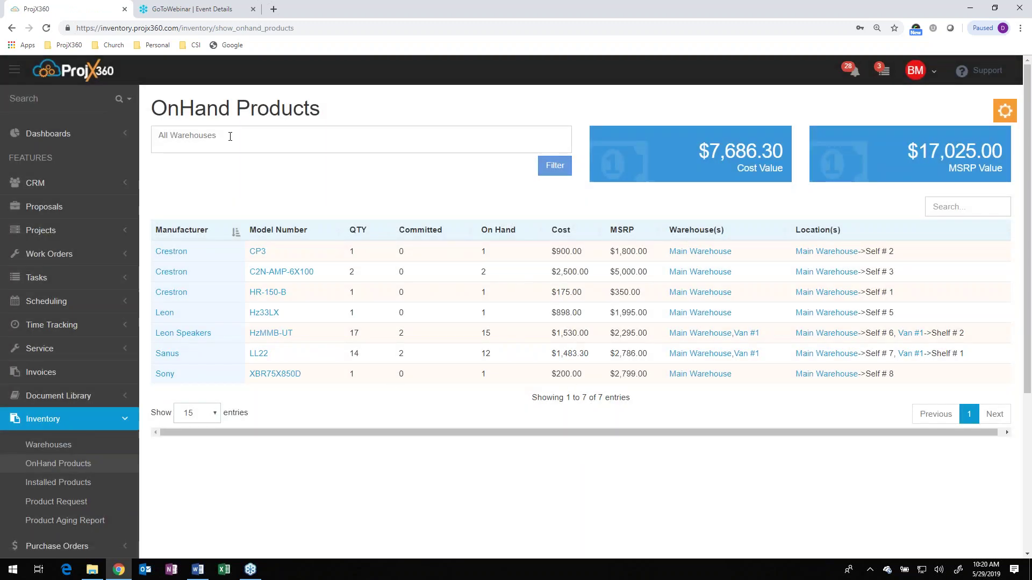
left_click(435, 138)
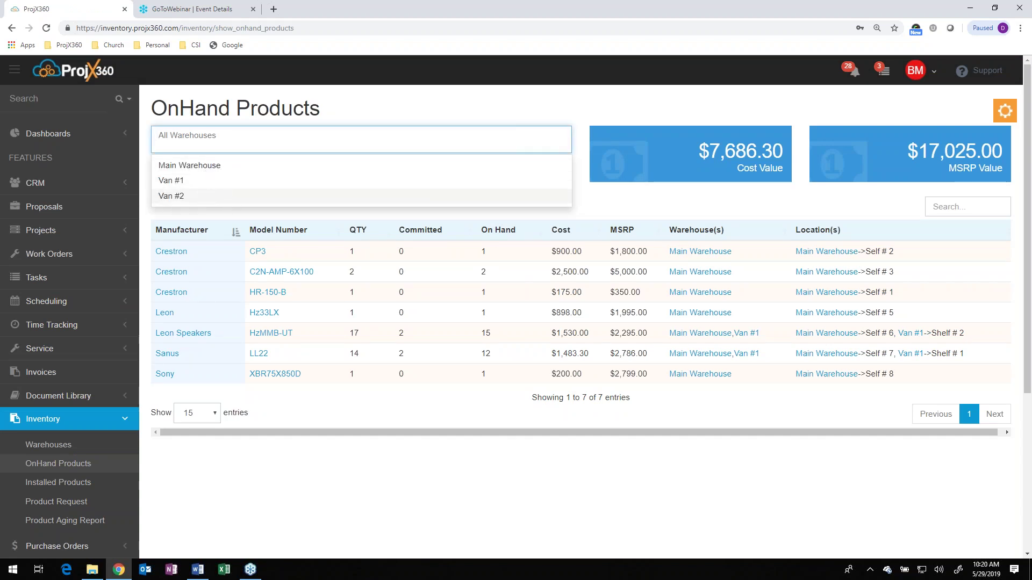
left_click(648, 213)
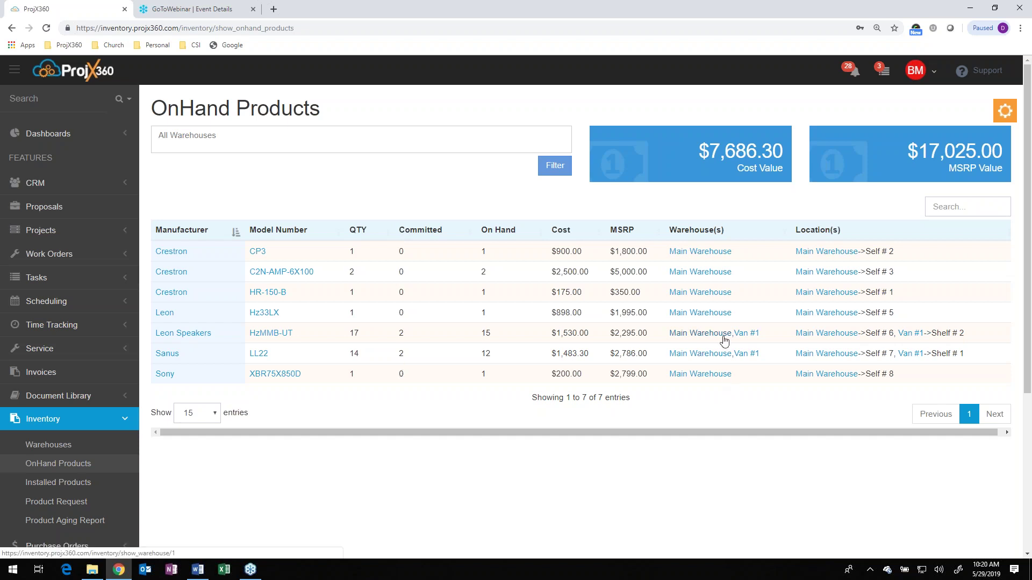
- Search the installed products for "crea"
left_click(70, 484)
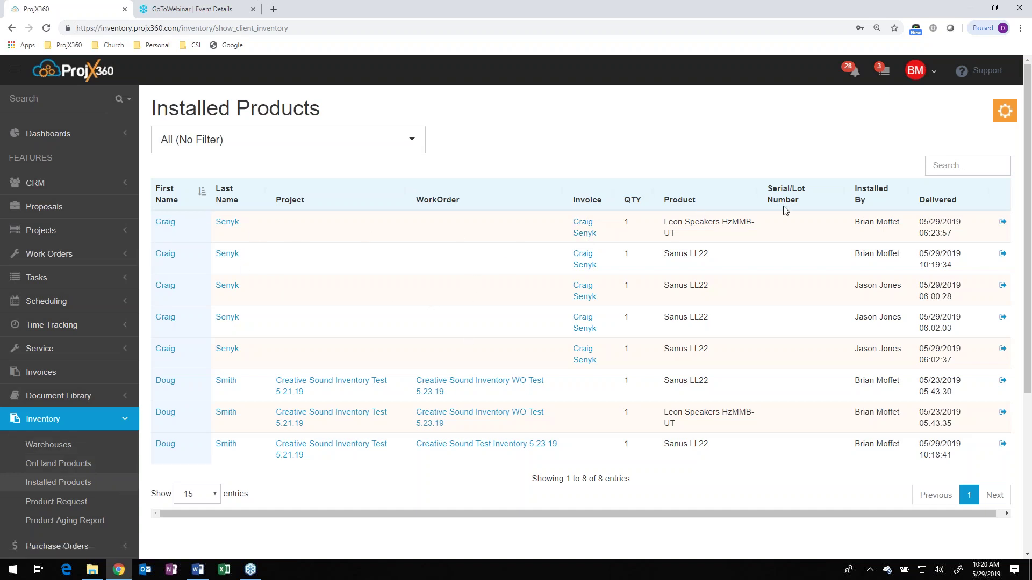
left_click(958, 169)
type("crea")
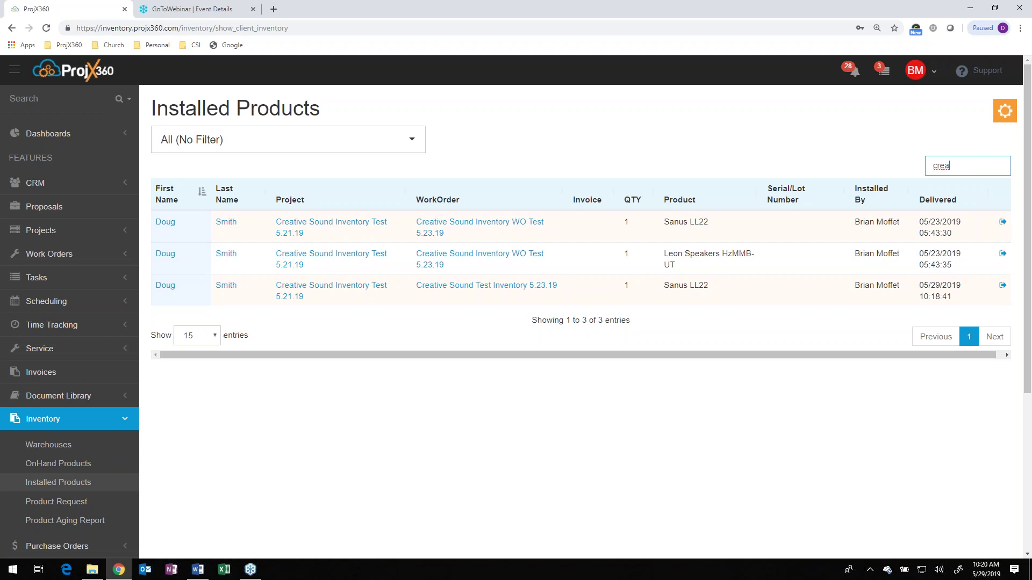
- View the Product Aging Report for all warehouses
left_click(65, 521)
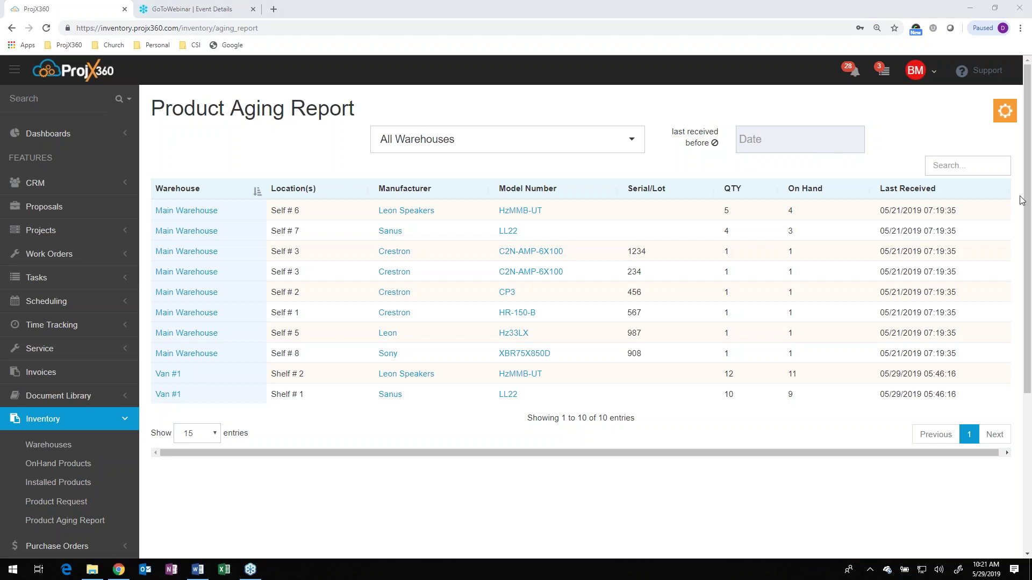
right_click(1015, 166)
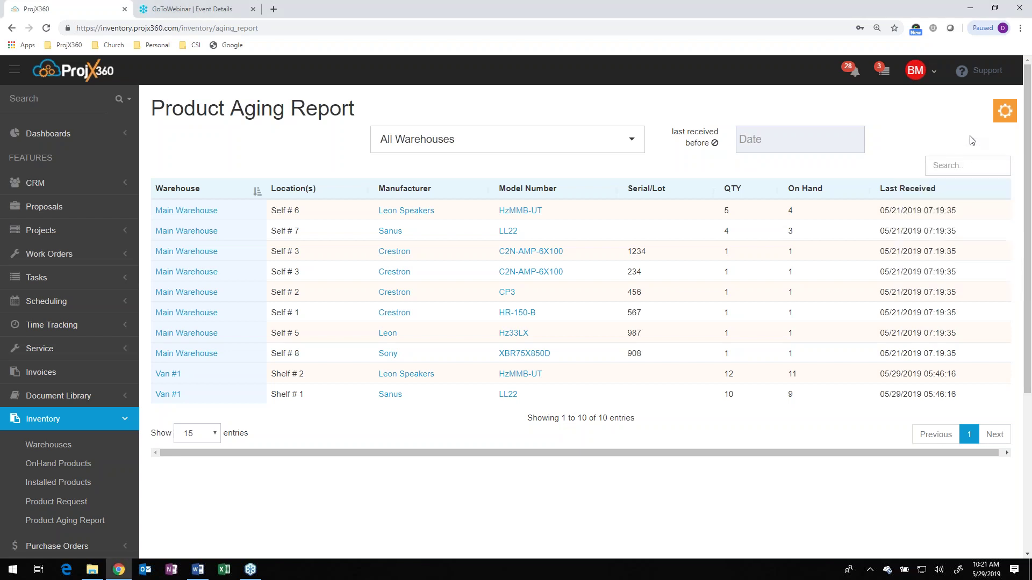
right_click(946, 138)
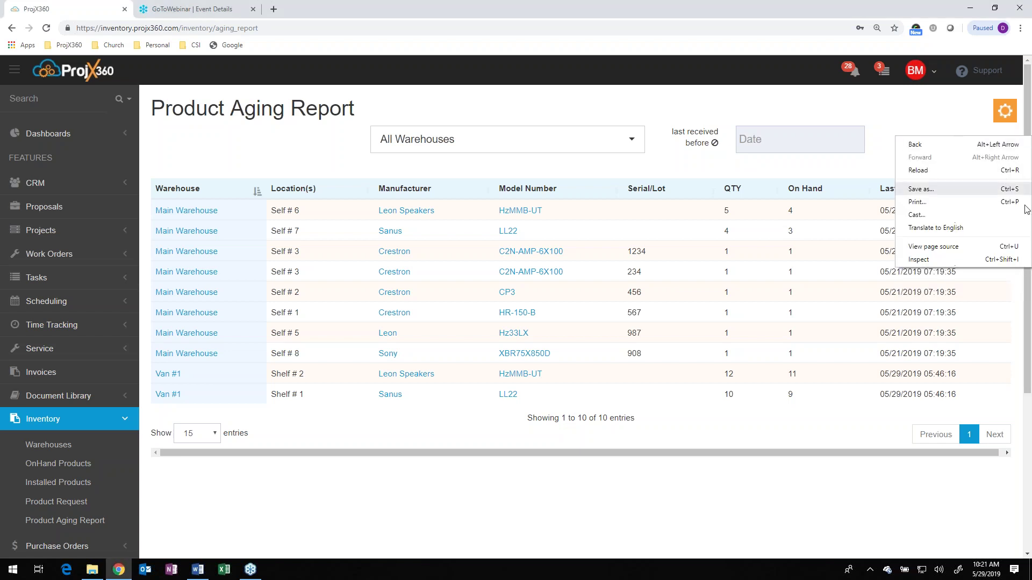
right_click(1021, 421)
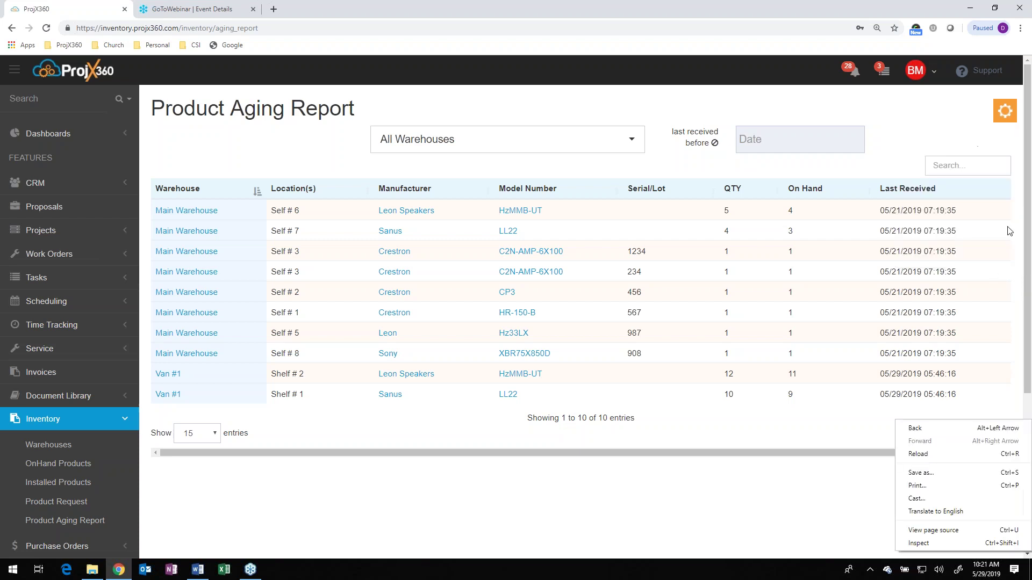
left_click(1021, 198)
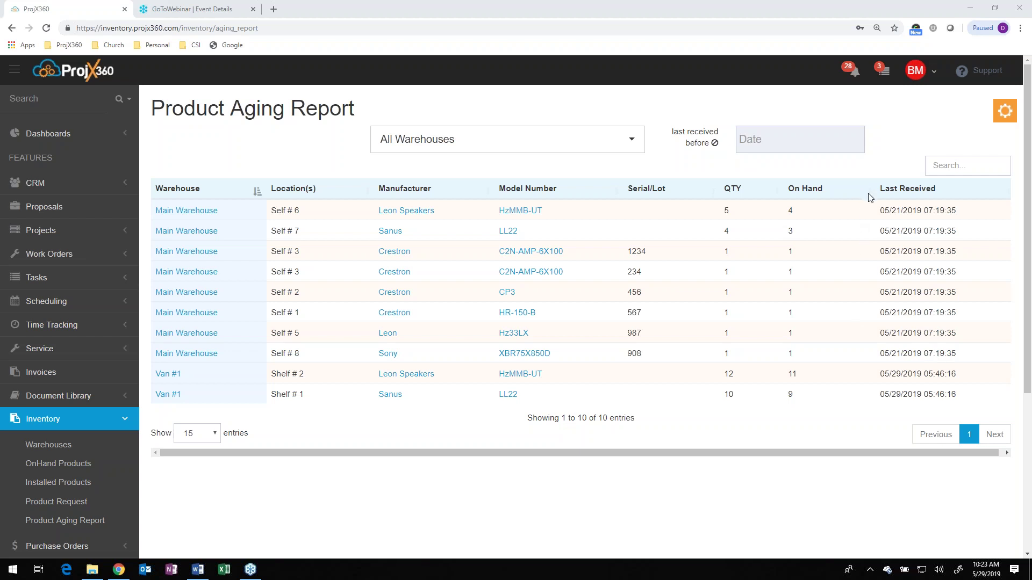
- Preview a new line for the Sanus LL22 from the Van #1 warehouse on the Inventory Webinar 5.28.19 invoice without adding it
left_click(53, 382)
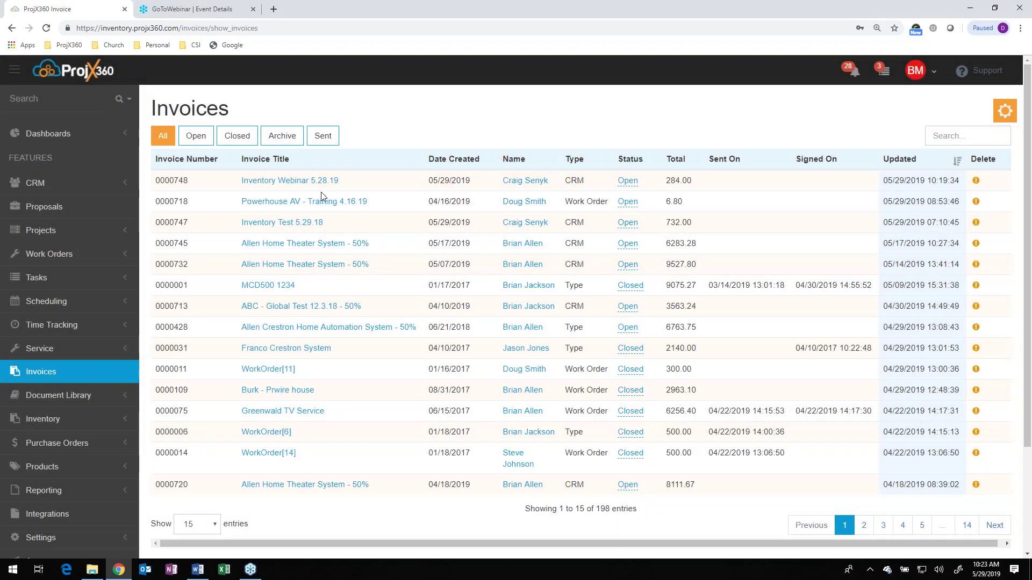
left_click(296, 181)
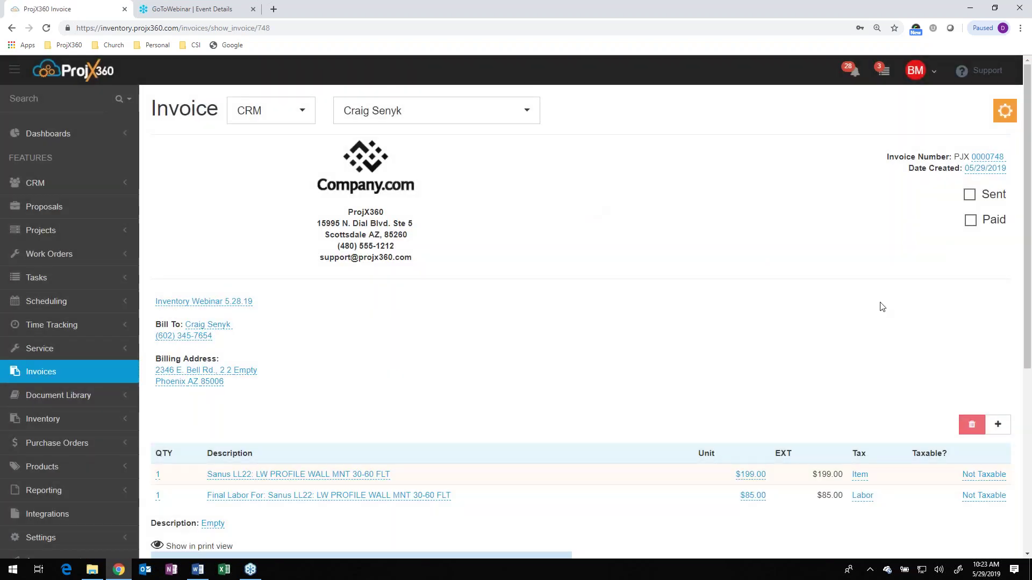
left_click(990, 427)
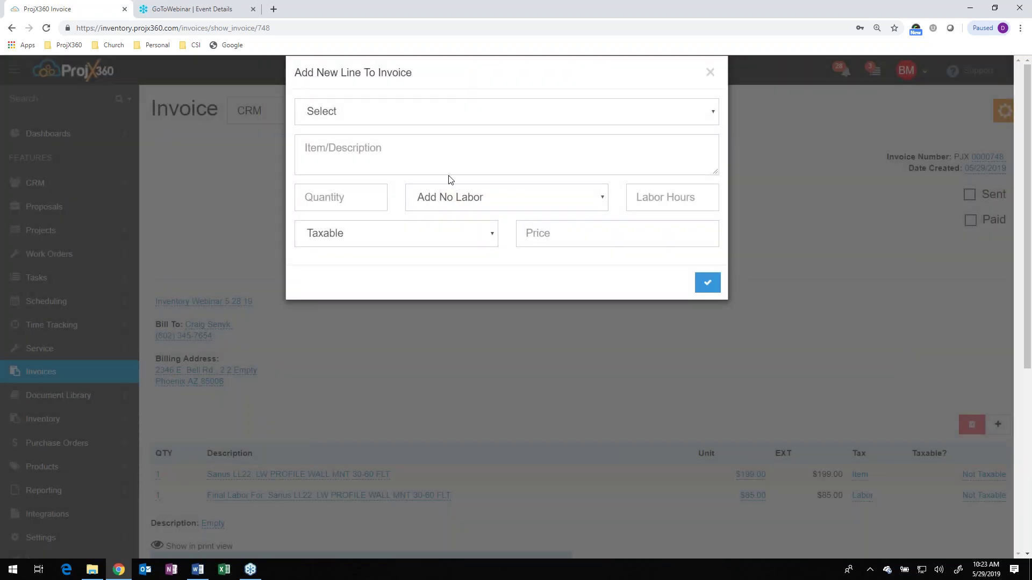
left_click(449, 122)
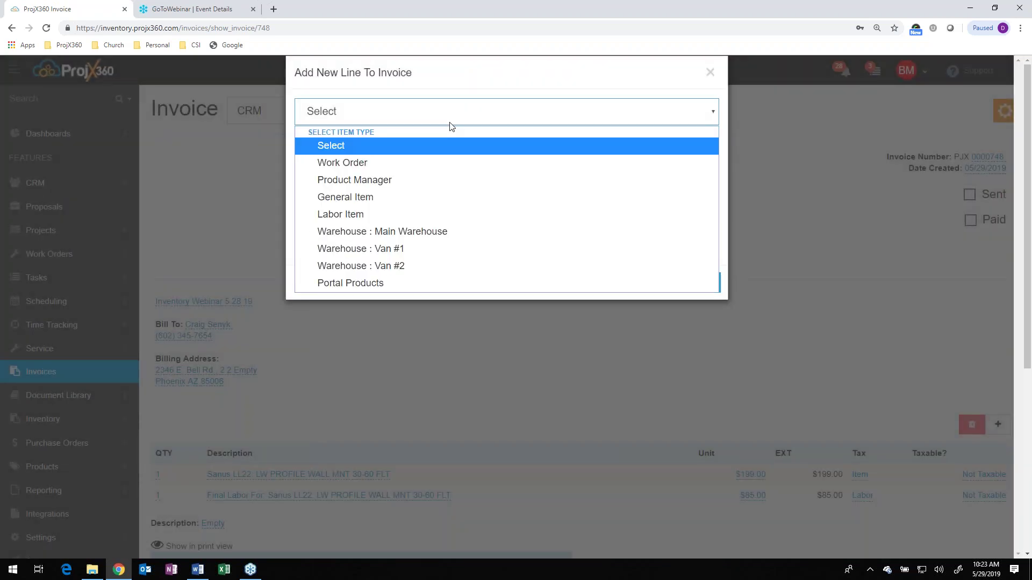
left_click(412, 248)
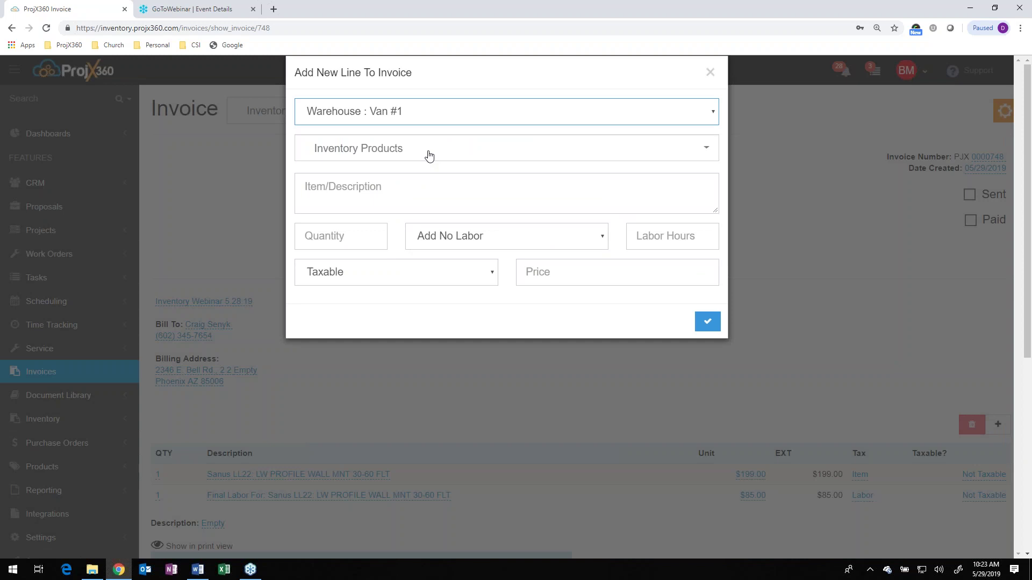
left_click(429, 155)
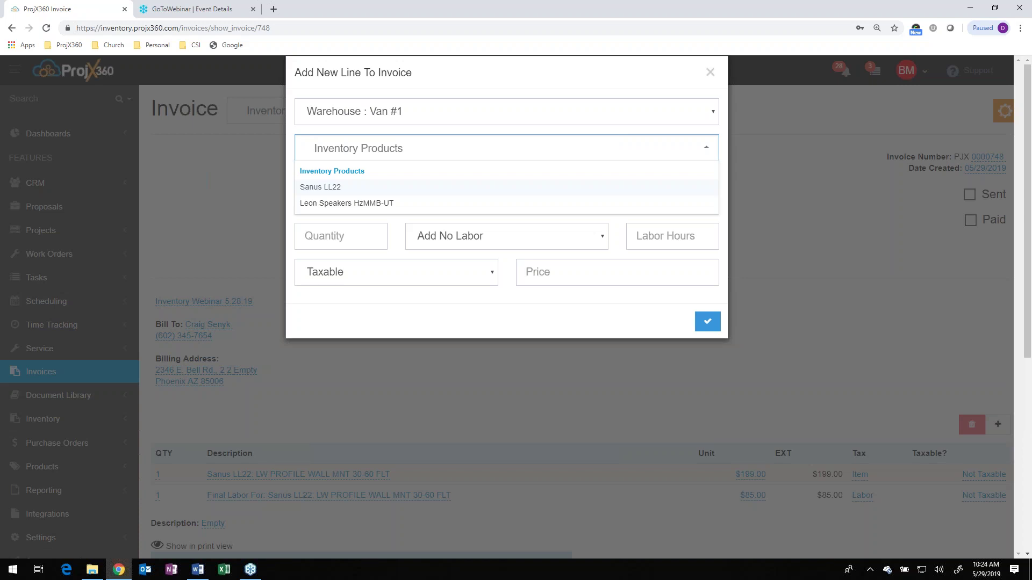
left_click(321, 187)
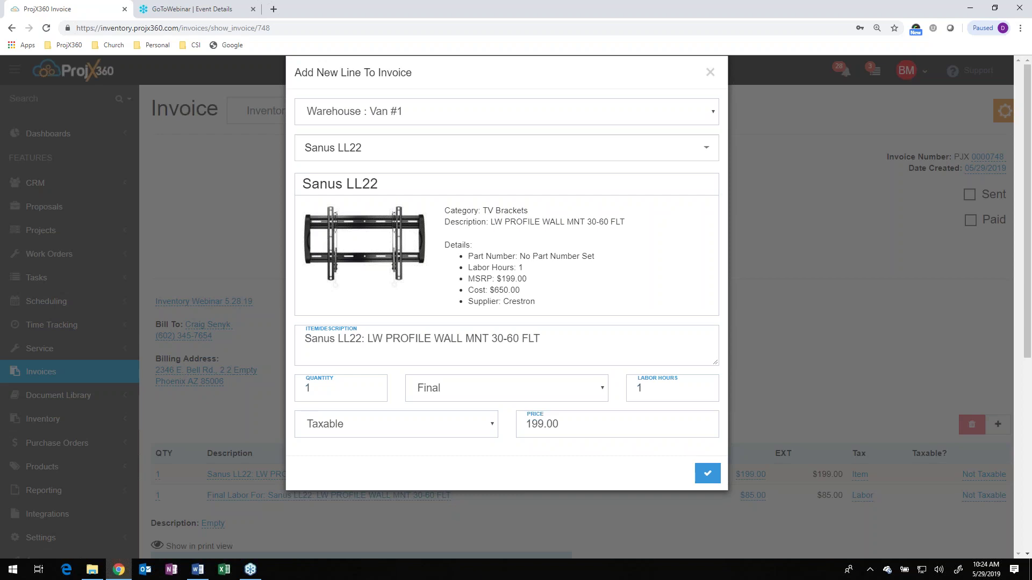
left_click(710, 73)
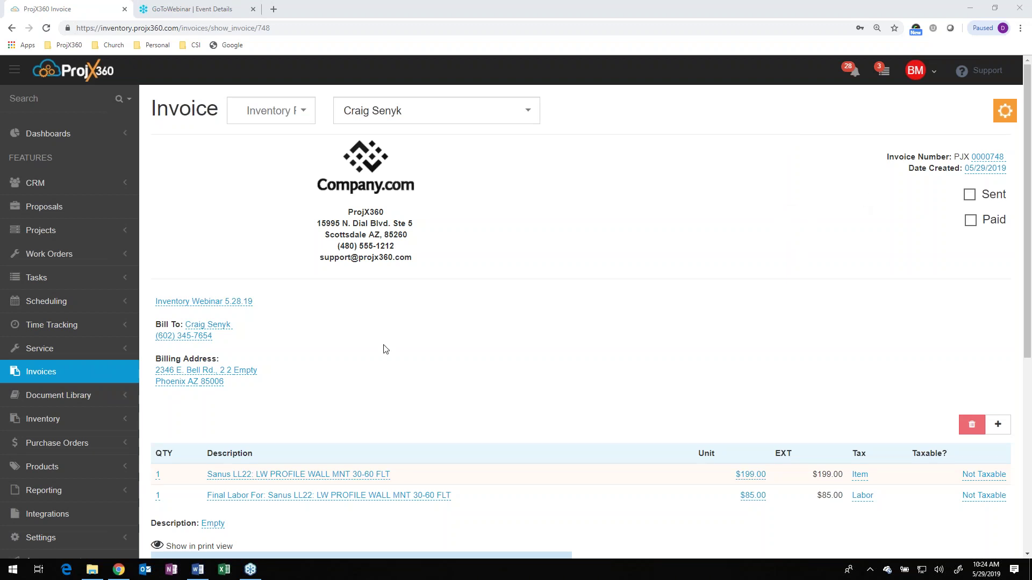
- Start the product import process for the Van #2 warehouse from its warehouse settings
left_click(59, 422)
scroll(61, 397, "down", 4)
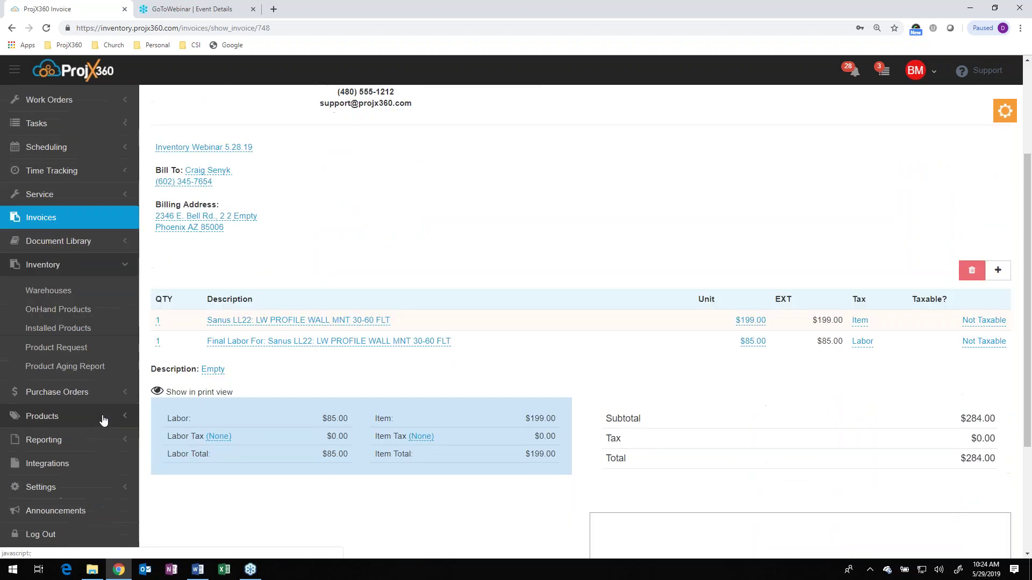
left_click(59, 243)
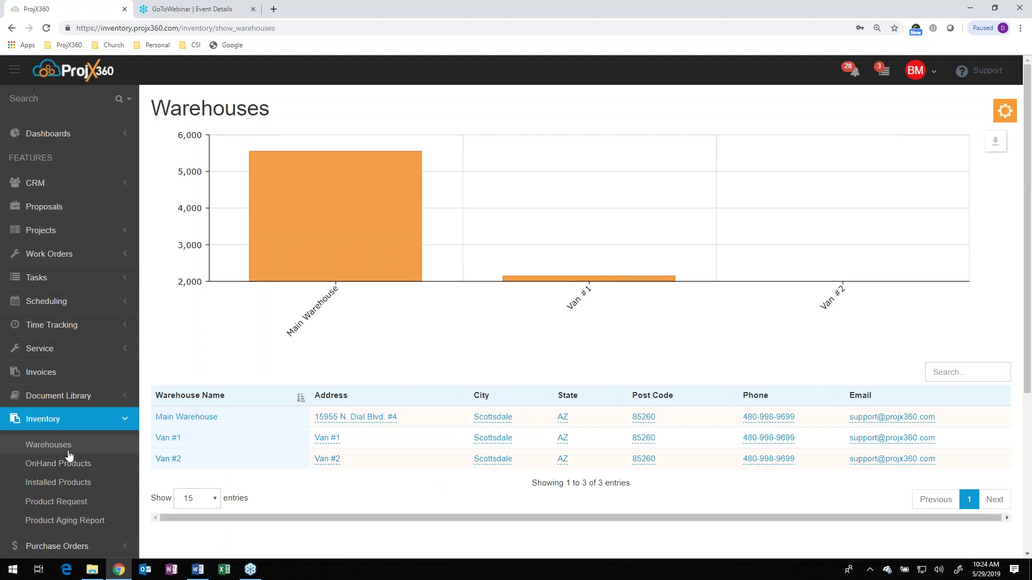
left_click(168, 460)
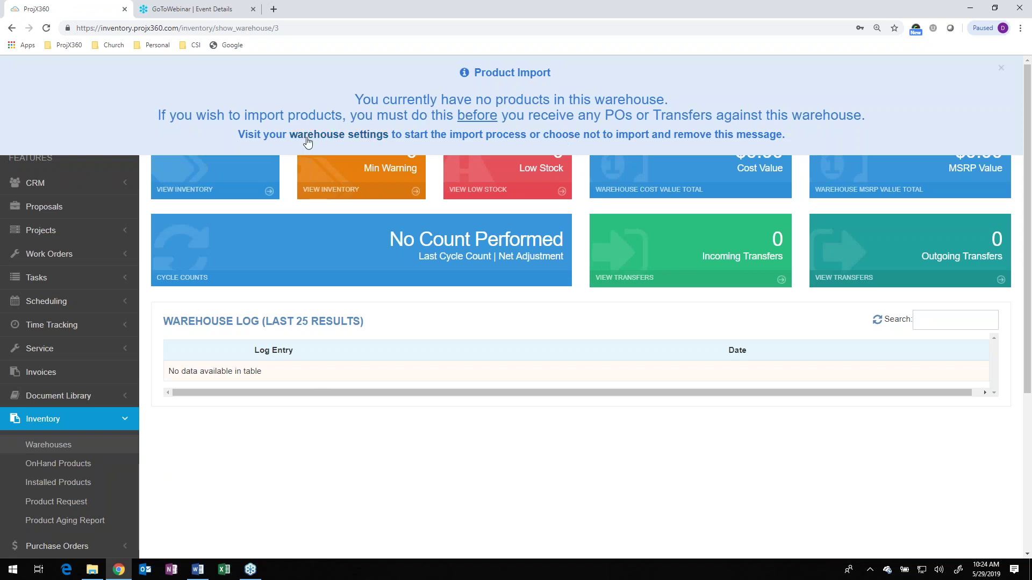
left_click(344, 144)
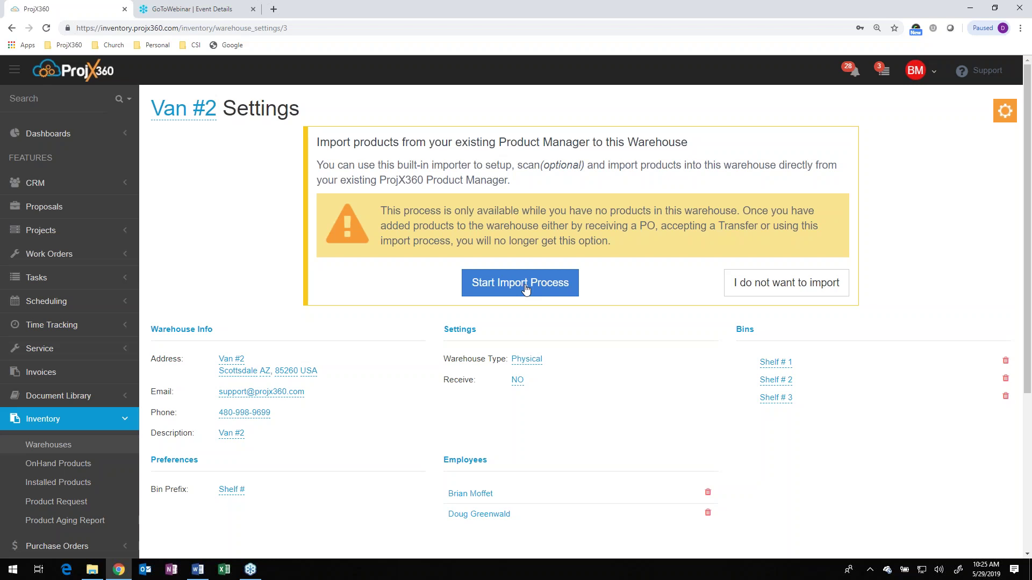
left_click(525, 289)
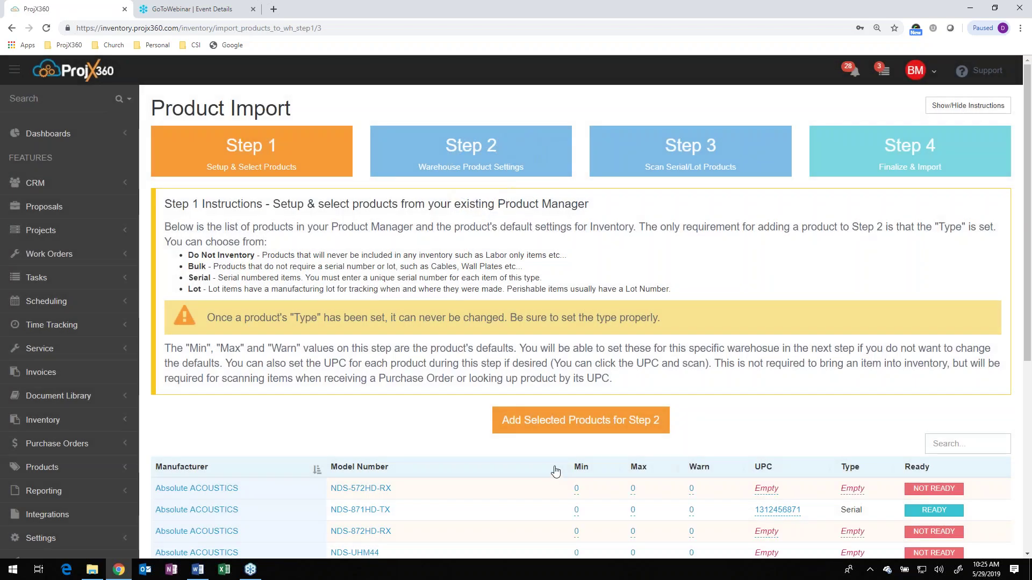
- Review the Step 1 import instructions and product list, and select the ready Absolute ACOUSTICS NDS-871HD-TX
scroll(556, 471, "down", 3)
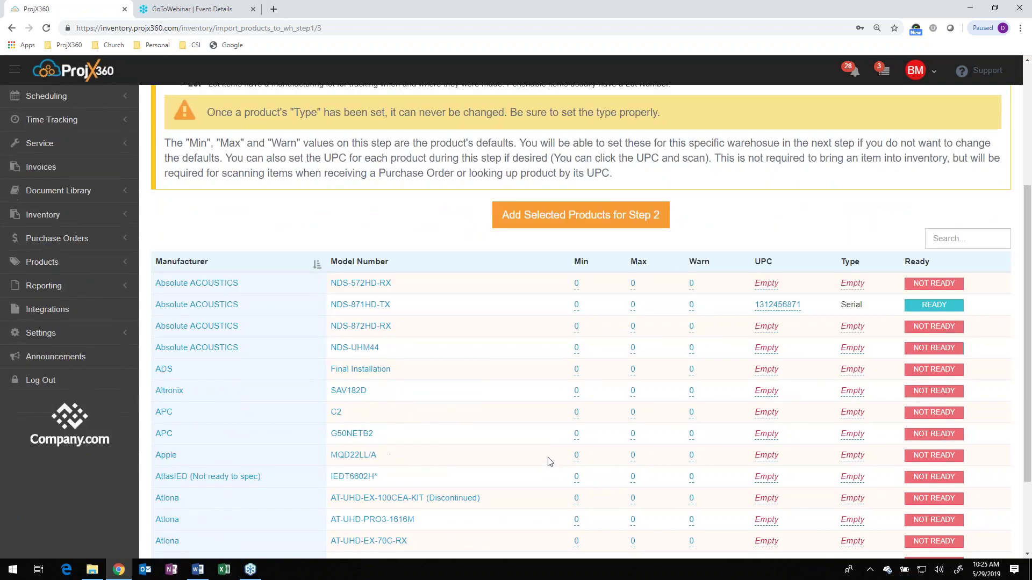
scroll(549, 461, "up", 2)
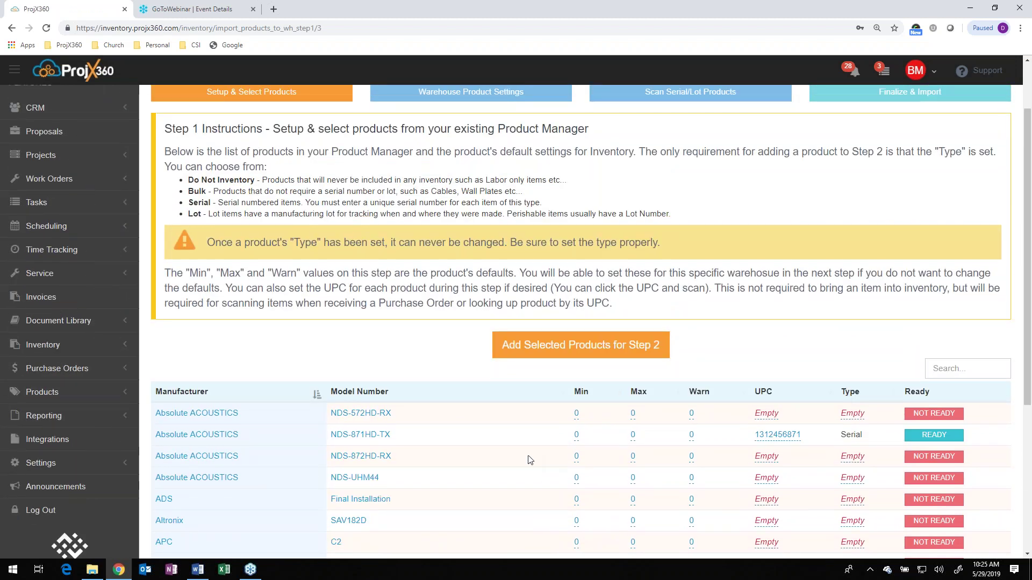
left_click(434, 444)
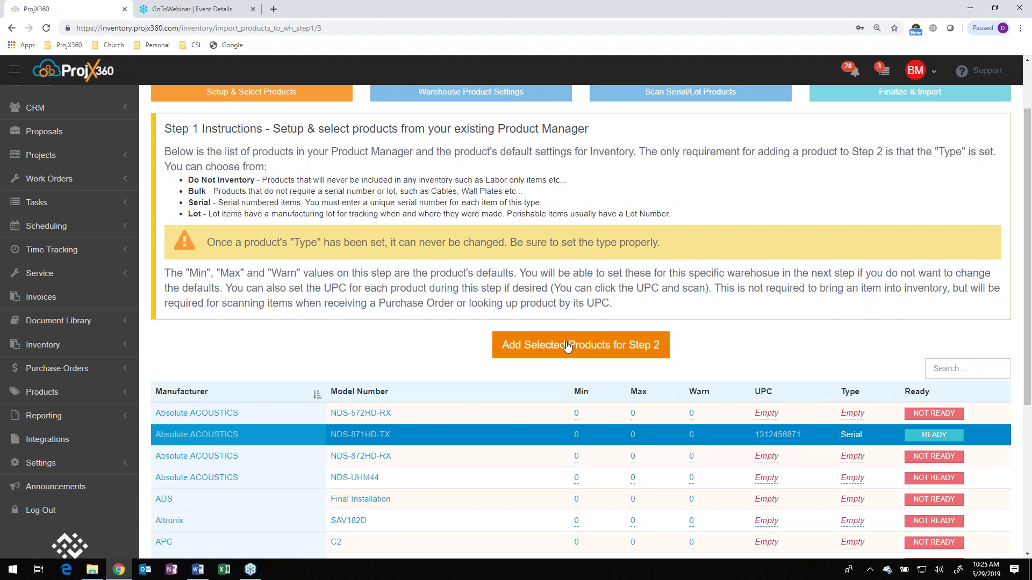
scroll(568, 348, "up", 2)
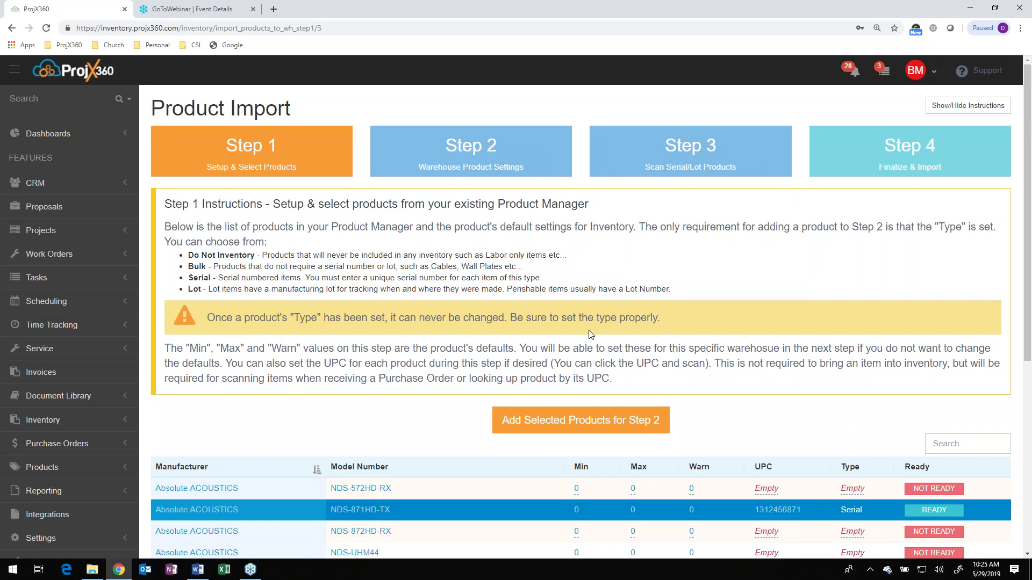
scroll(590, 334, "down", 4)
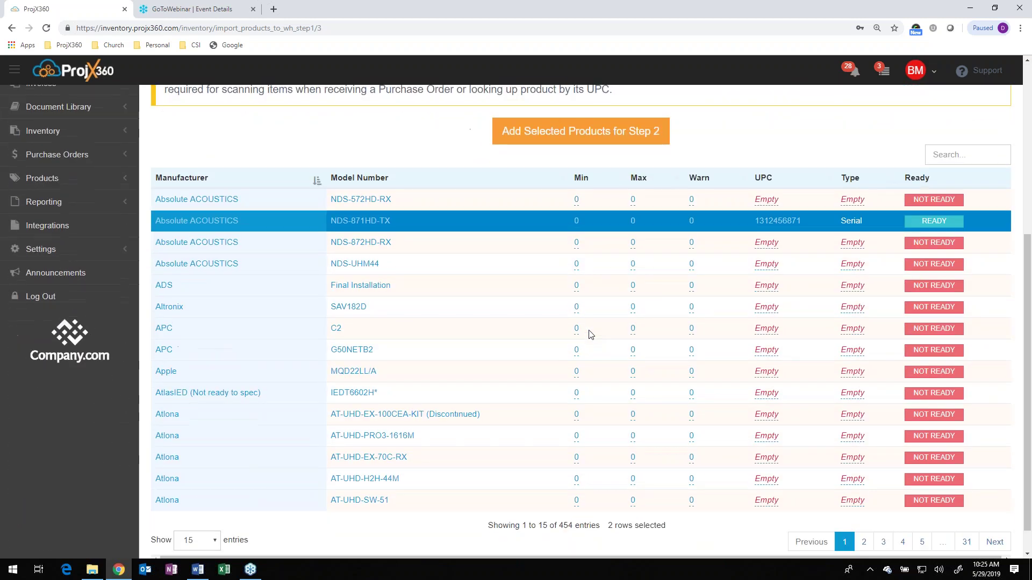
scroll(590, 334, "up", 4)
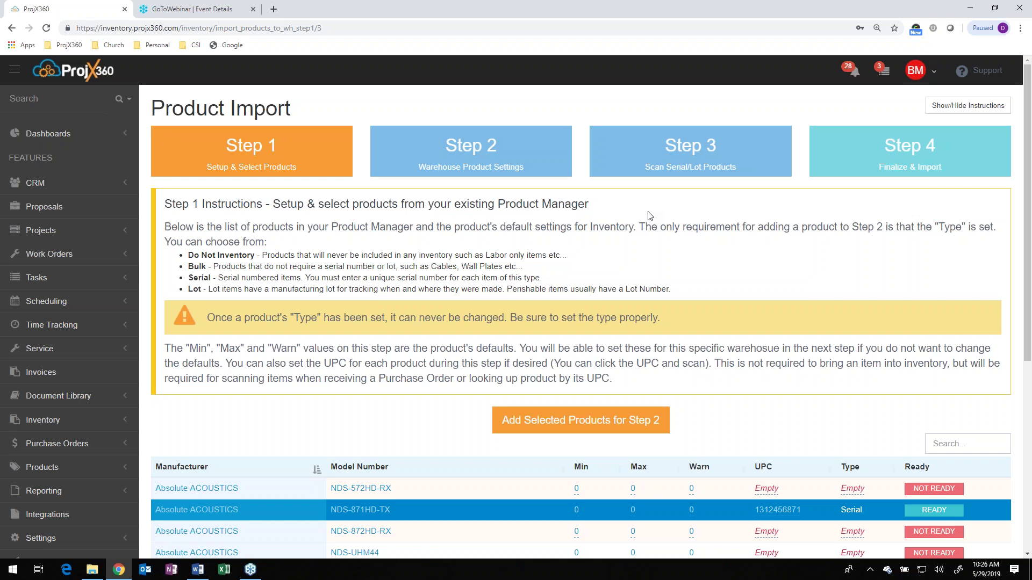
- Begin a new cycle count for the Main Warehouse
left_click(60, 421)
scroll(65, 425, "down", 4)
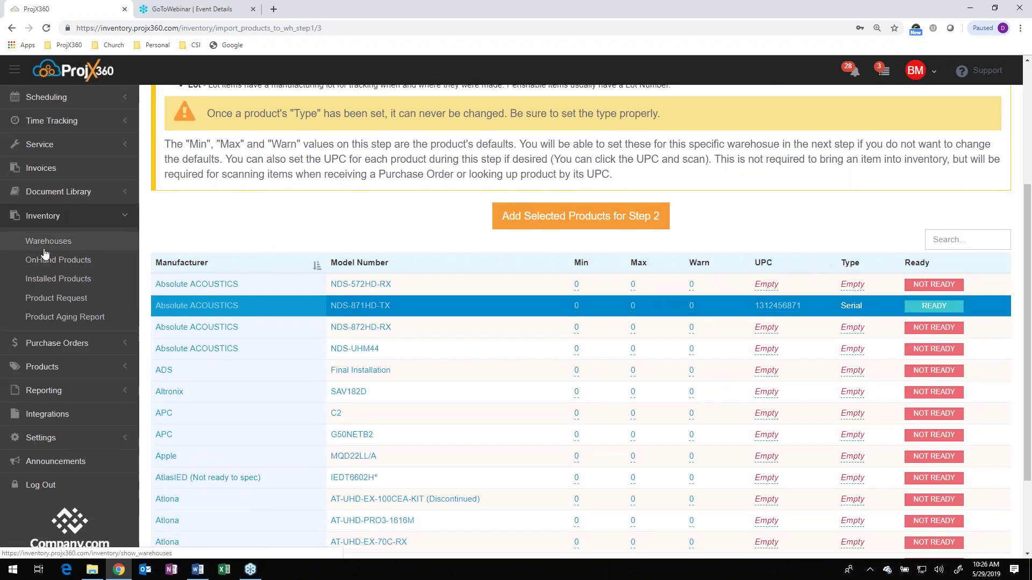
left_click(45, 250)
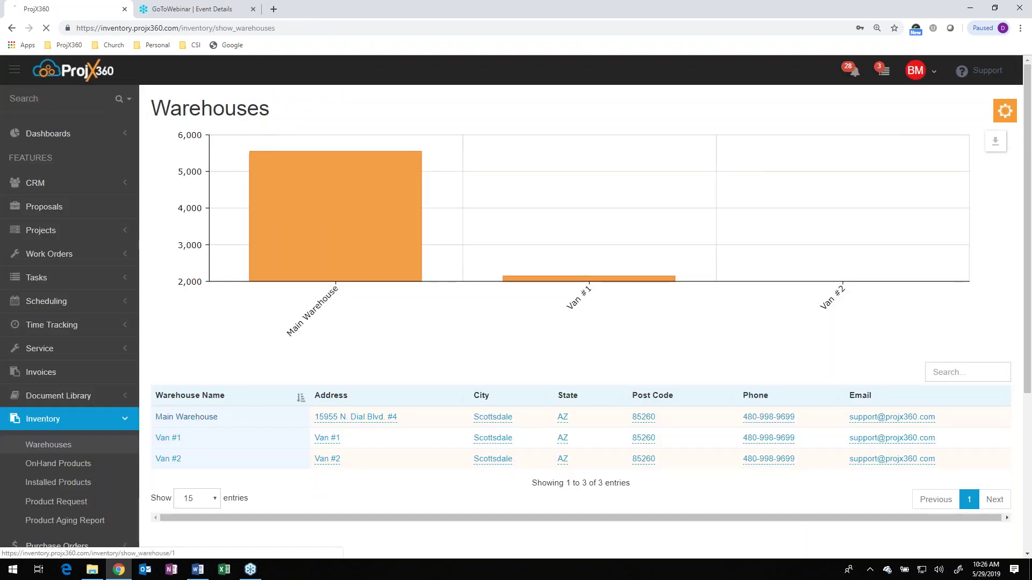
left_click(198, 417)
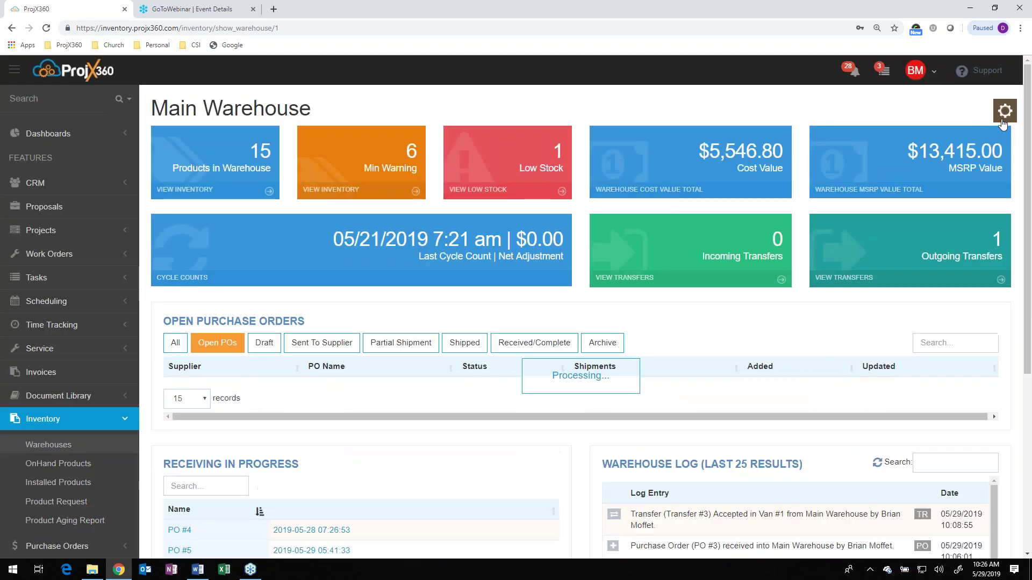
left_click(1003, 119)
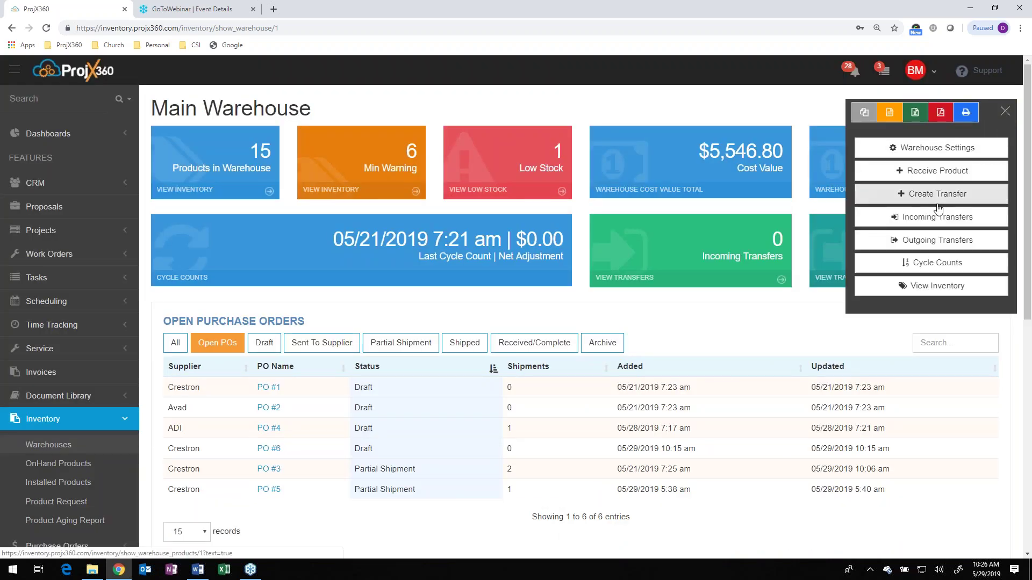
left_click(937, 264)
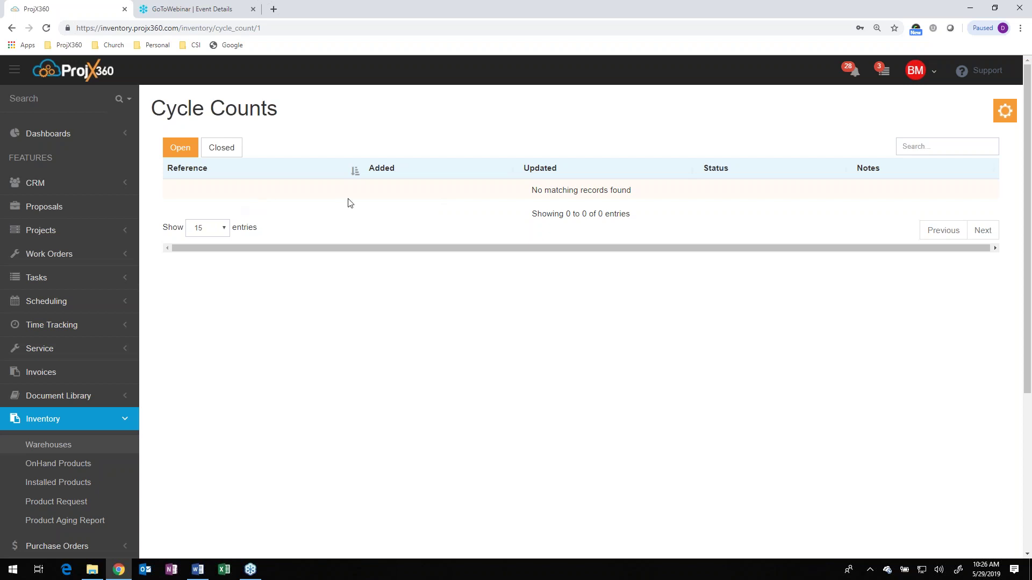
left_click(997, 119)
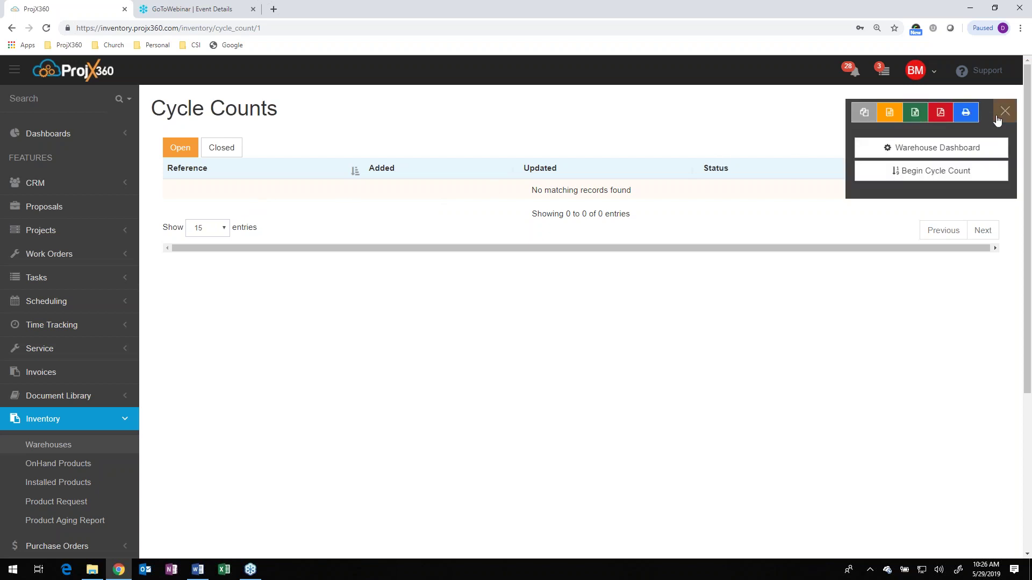
left_click(925, 176)
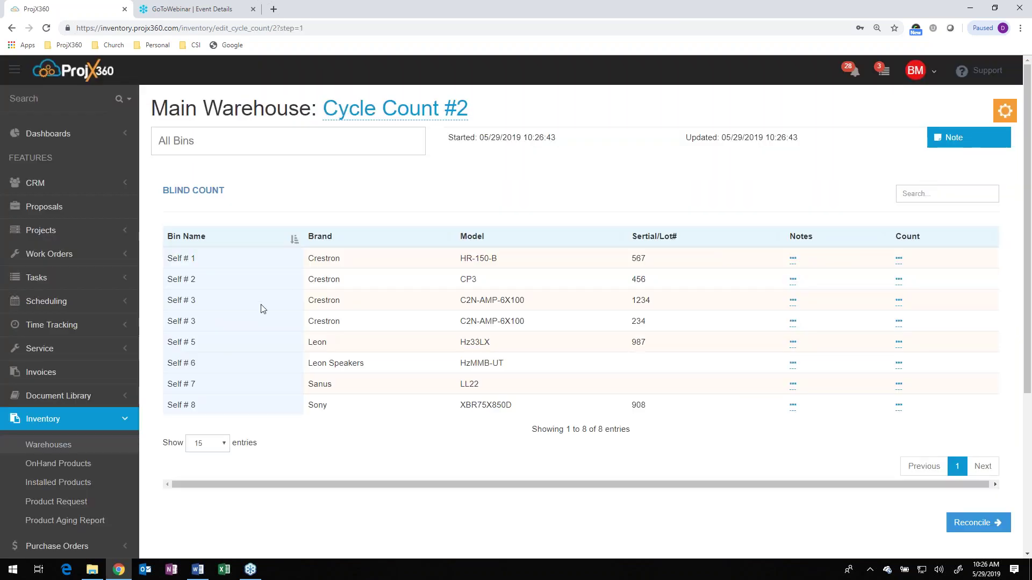
- Enter a blind count of 1 for each of the four Crestron items in bins Self # 1, Self # 2 and Self # 3
left_click(898, 263)
type("1")
left_click(965, 327)
left_click(899, 280)
type("1")
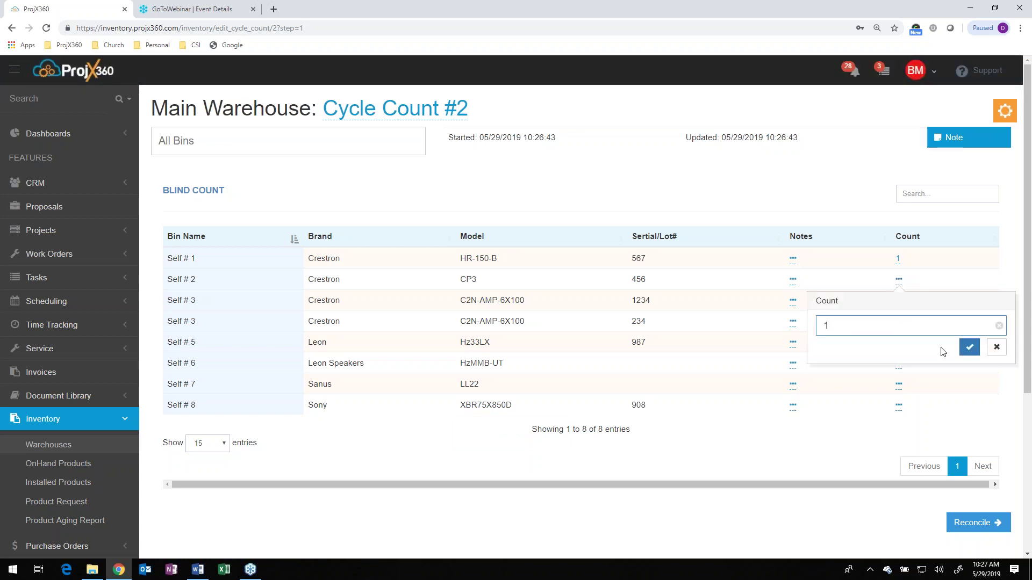
left_click(969, 347)
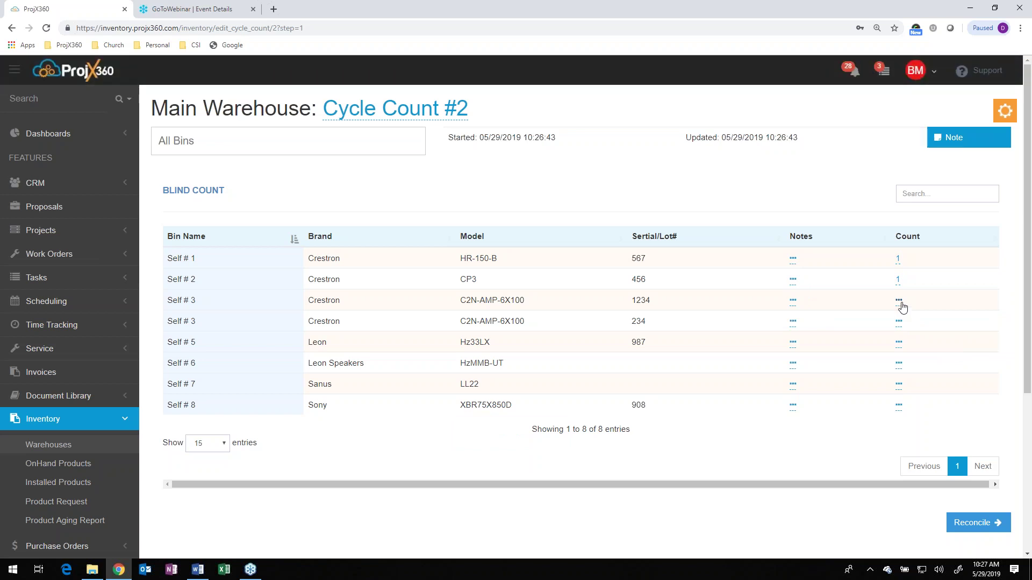
left_click(899, 300)
type("1")
left_click(968, 368)
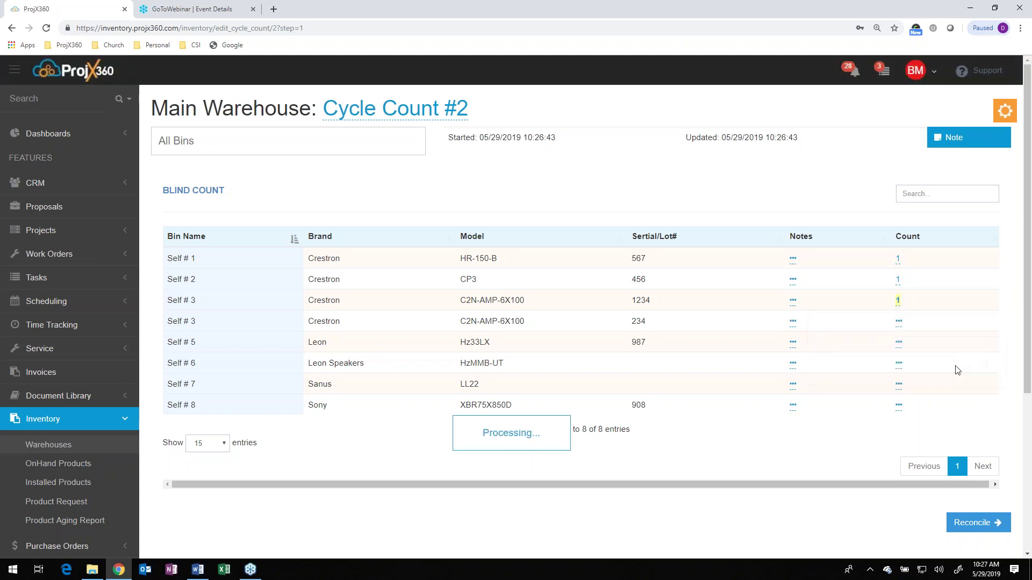
left_click(899, 323)
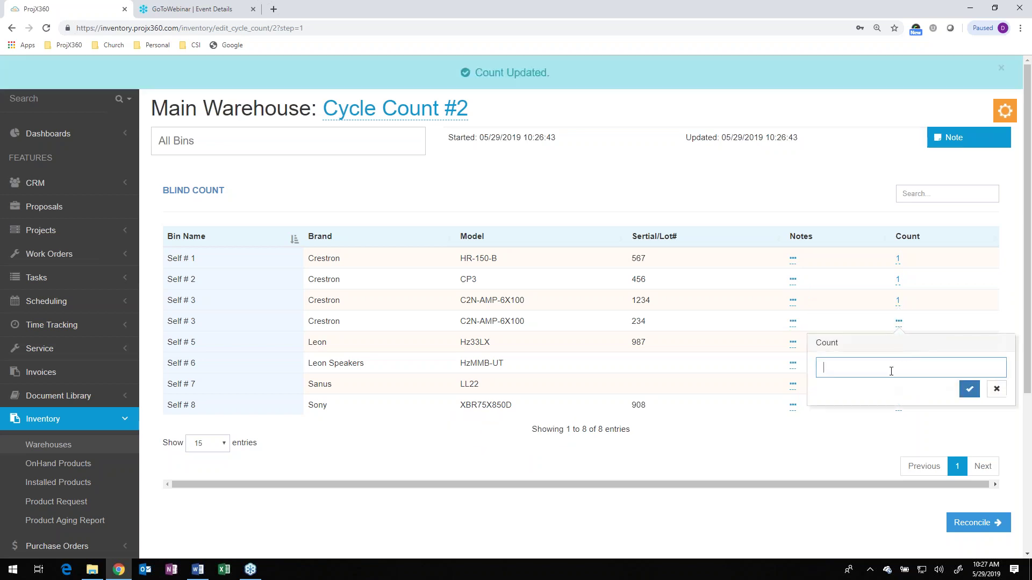
left_click(969, 388)
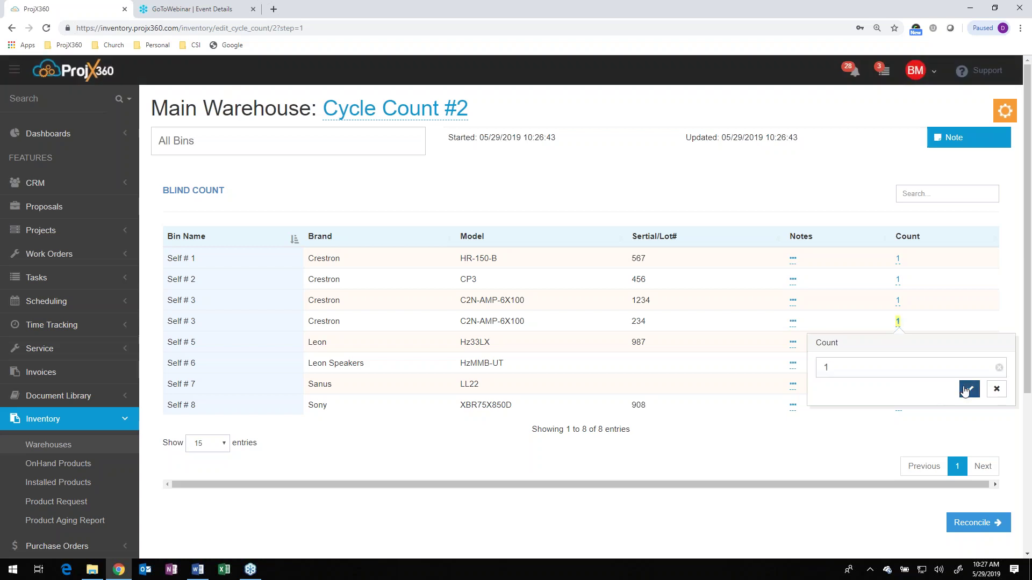
- Move the cycle count on to reconciliation and return to the Main Warehouse dashboard without finalizing it
left_click(962, 529)
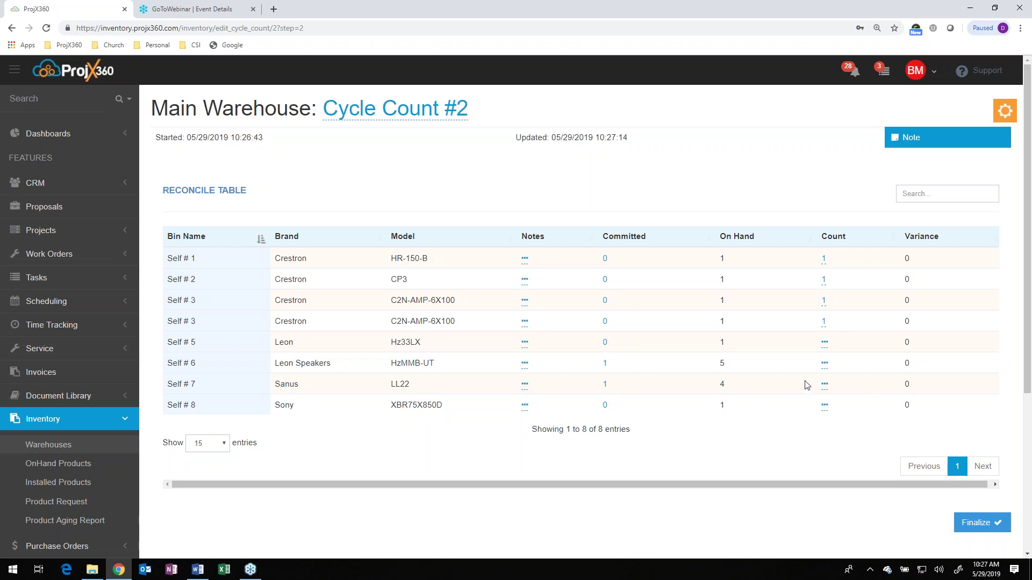
left_click(33, 450)
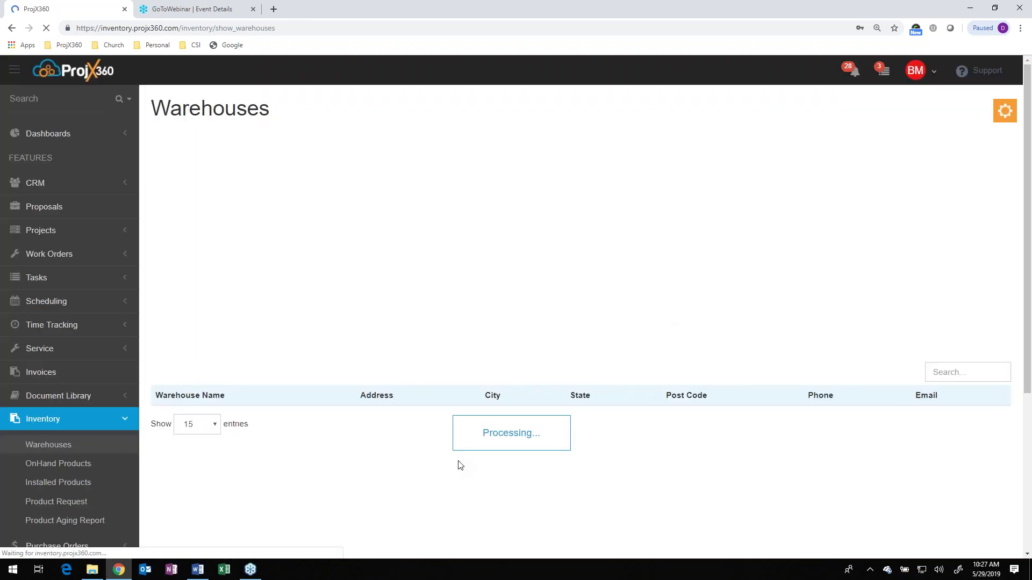
left_click(201, 417)
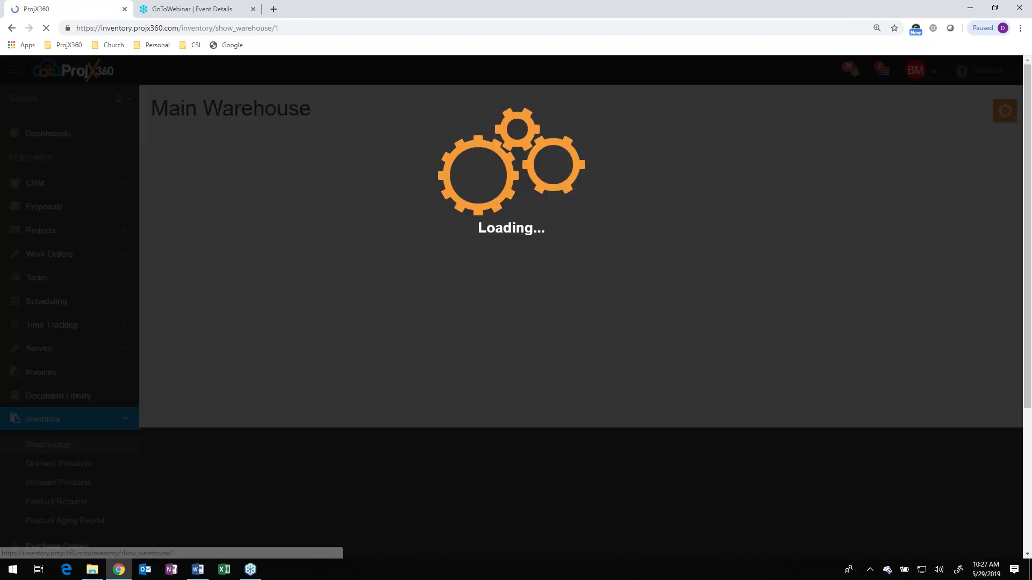
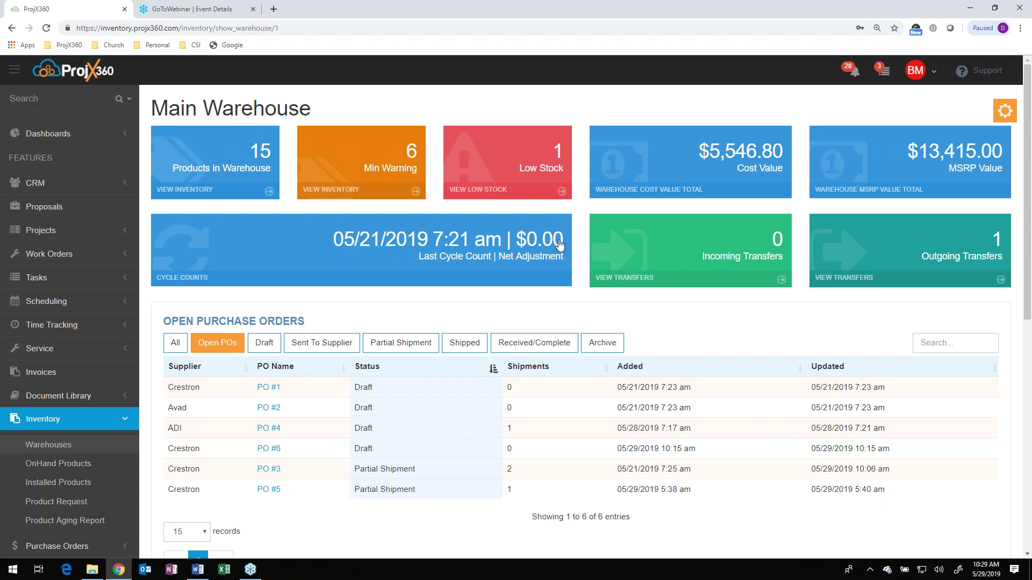
- Open the Product Manager and search the product list for "crest"
left_click(58, 422)
scroll(58, 422, "down", 4)
left_click(63, 266)
scroll(177, 305, "down", 1)
left_click(86, 243)
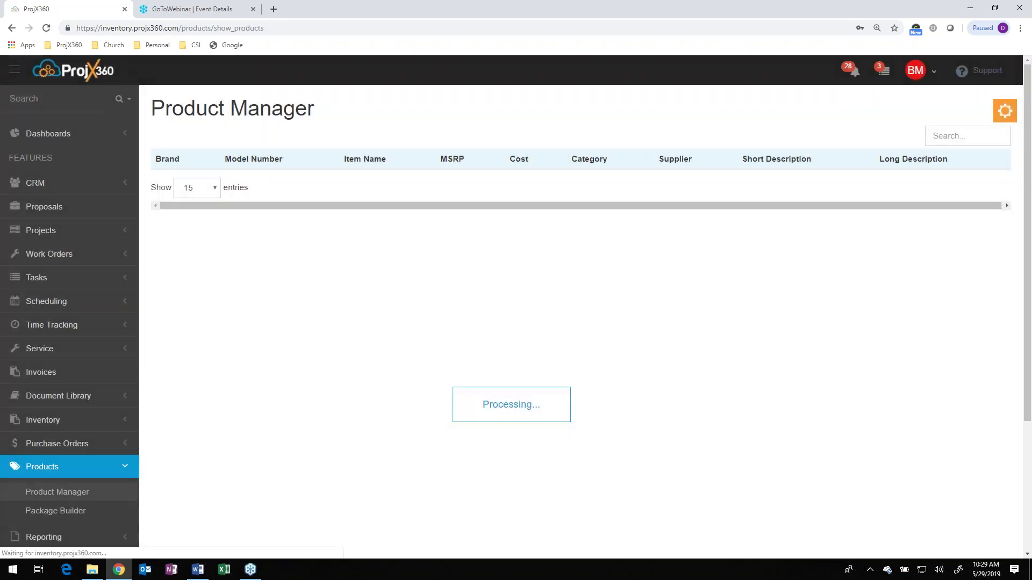
left_click(943, 136)
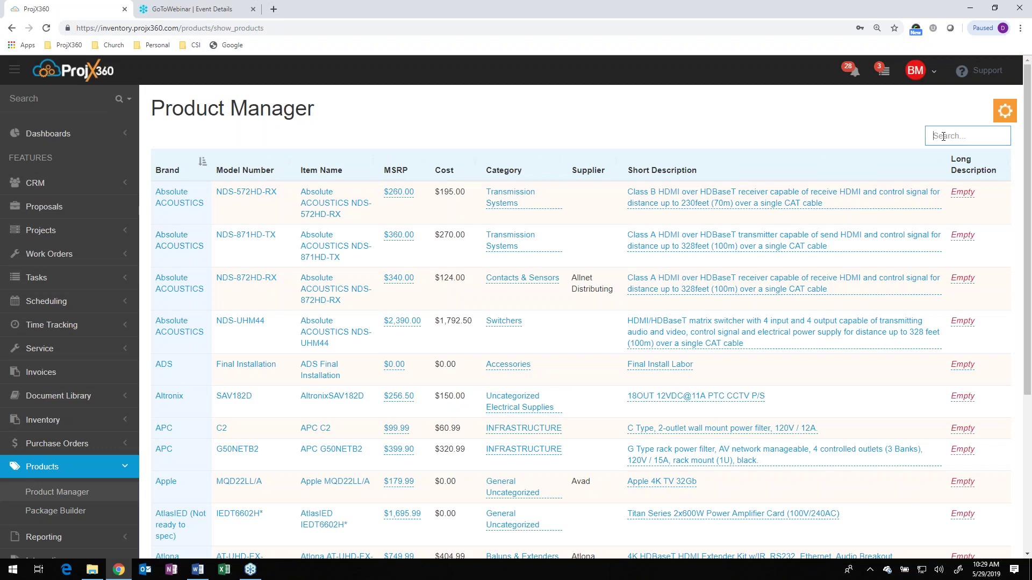
type("crest")
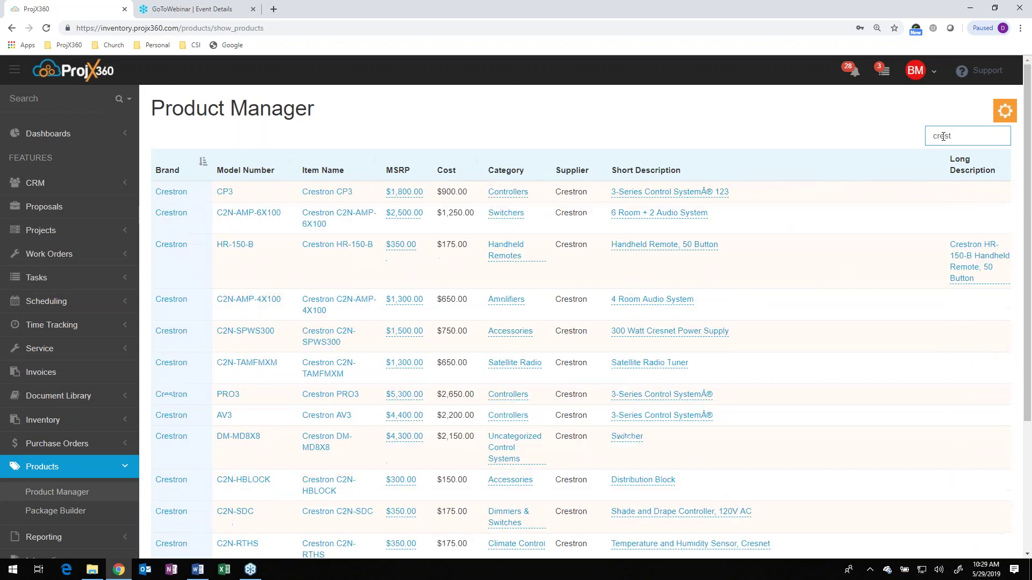
- Review the general details and inventory settings of the Crestron CP3, and close the product
left_click(162, 194)
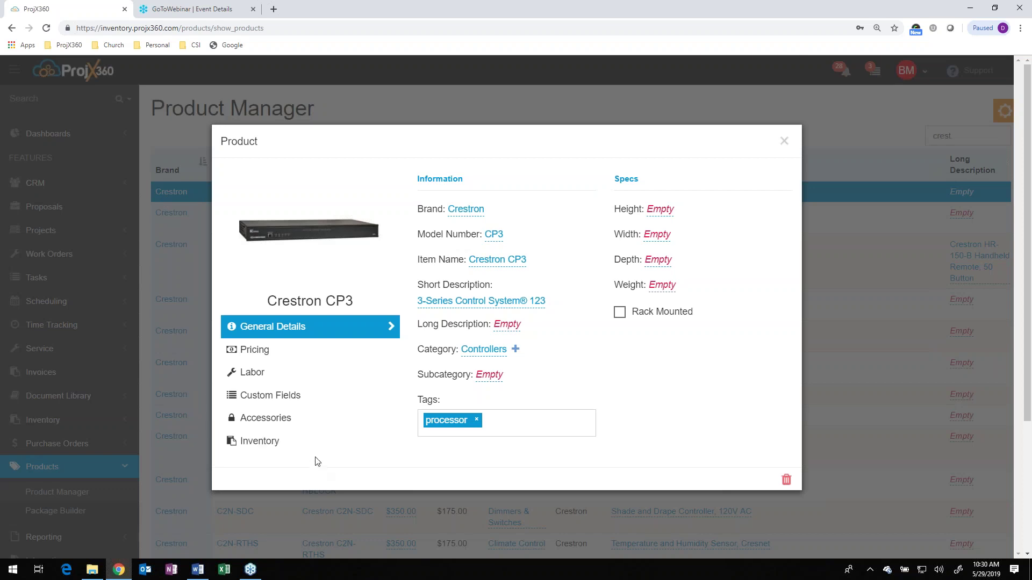
left_click(244, 446)
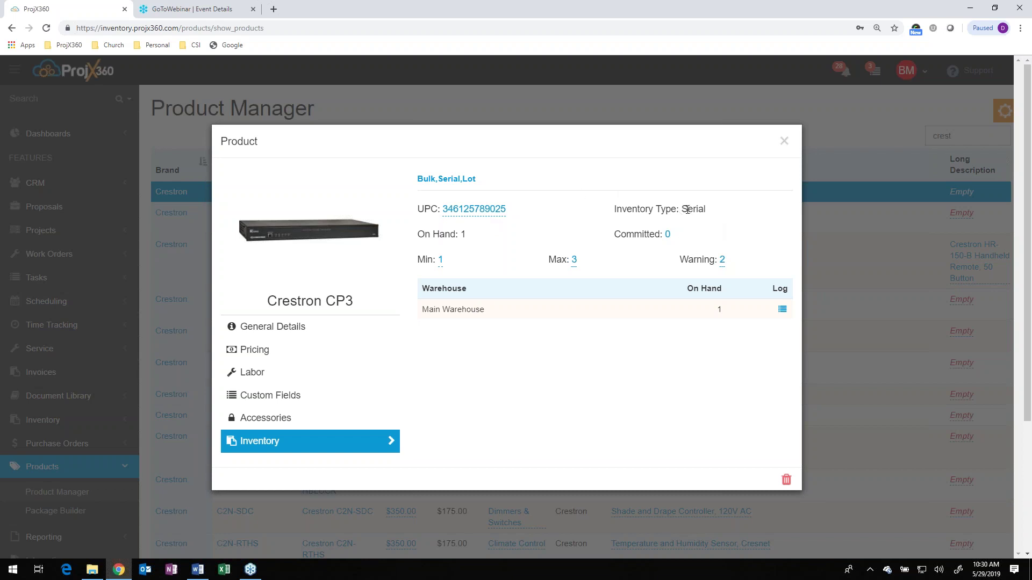
left_click(784, 141)
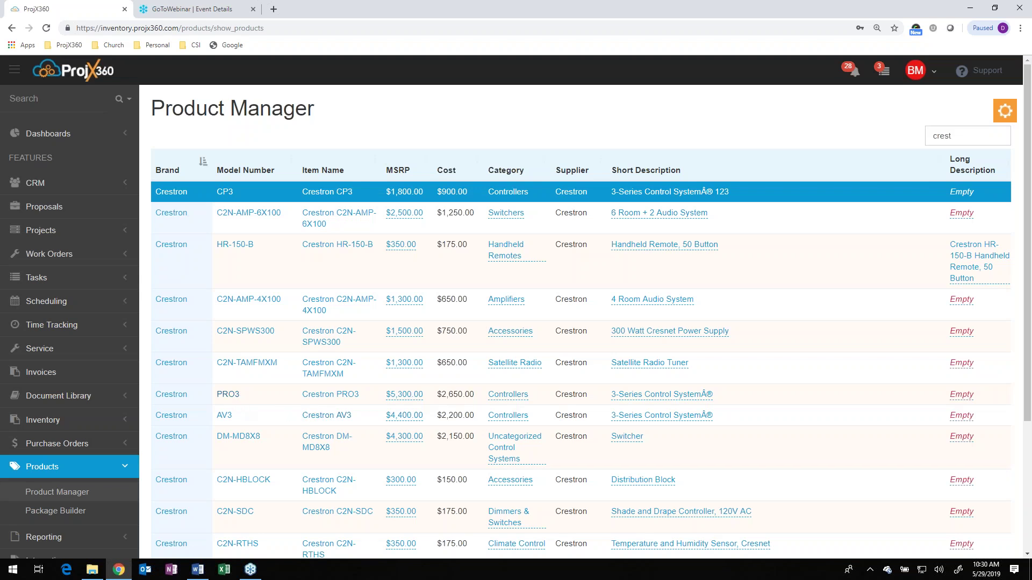
- Examine the available inventory types for the Crestron PRO3 and close the product without setting one
left_click(223, 394)
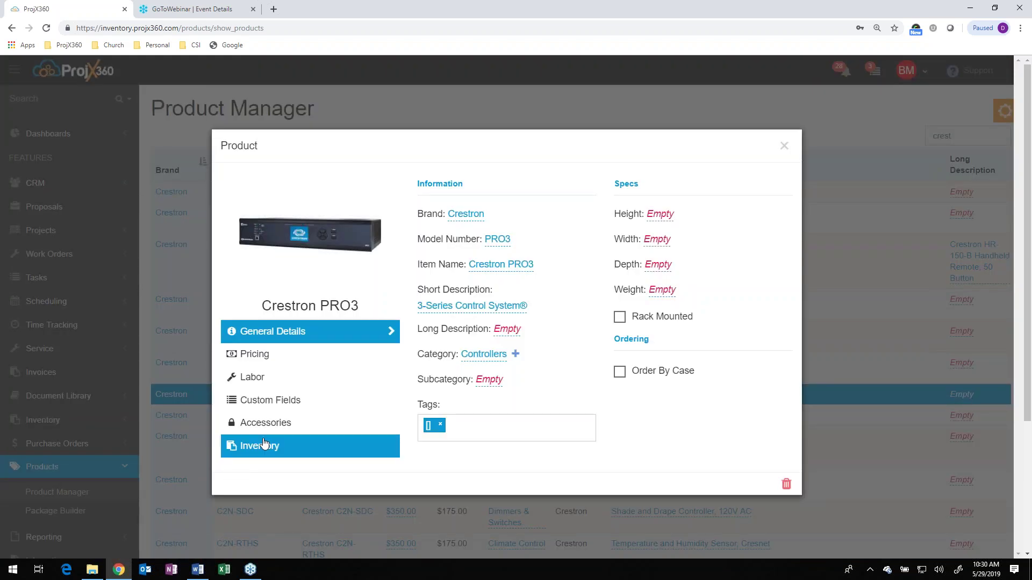
left_click(263, 444)
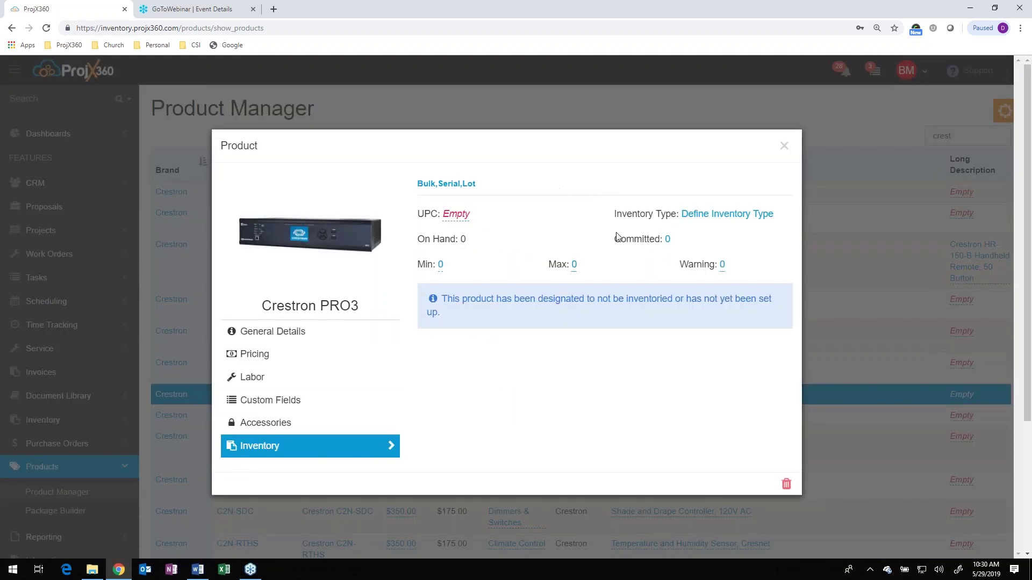
left_click(716, 214)
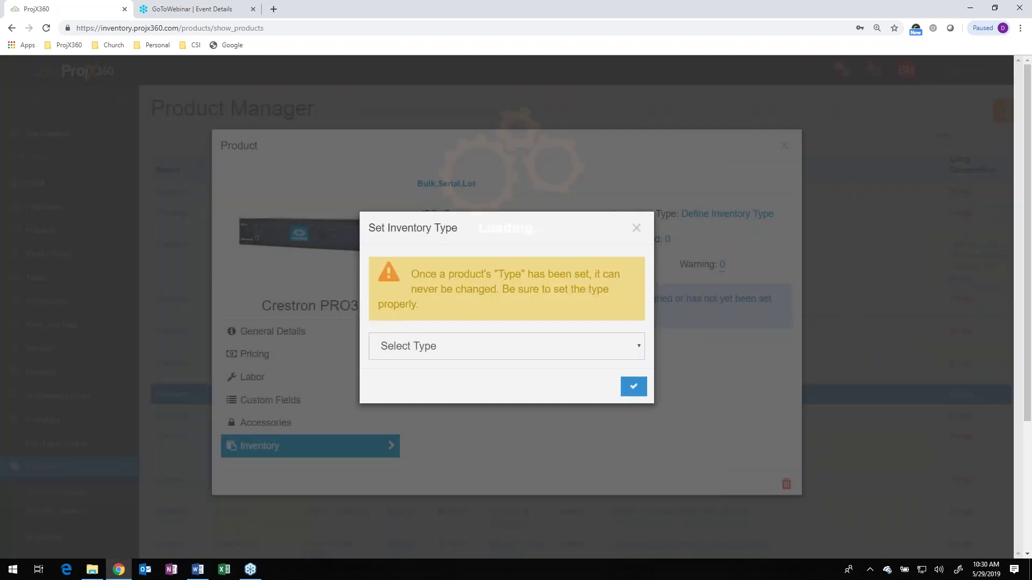
left_click(600, 349)
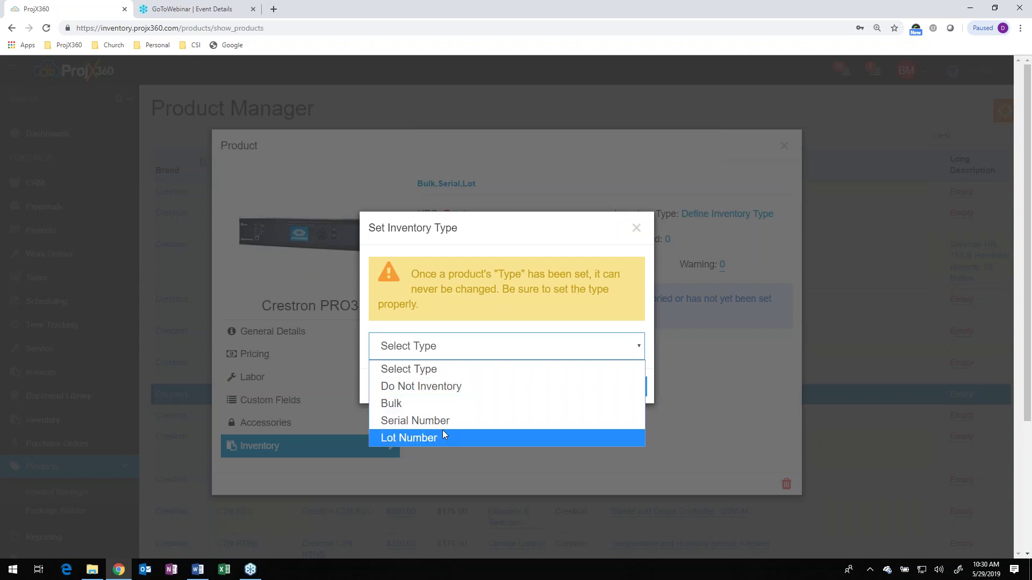
left_click(637, 228)
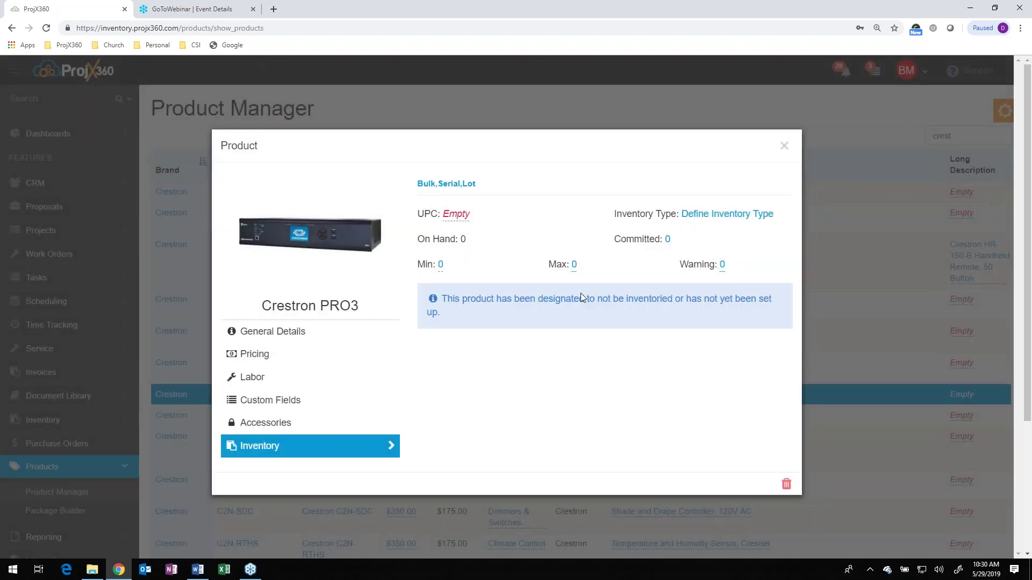
left_click(784, 146)
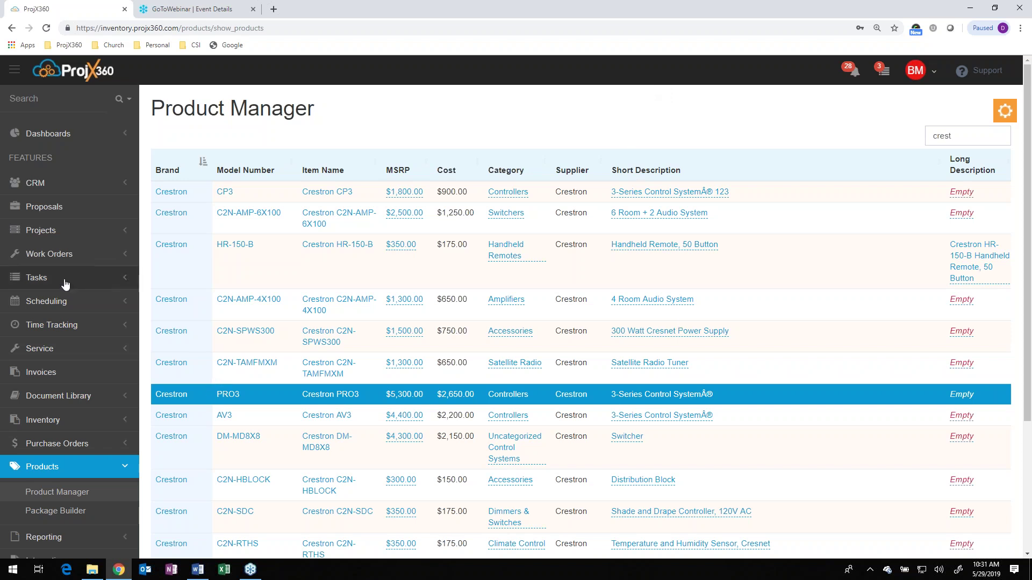
- Mark the Leon Speakers HzMMB-UT as installed in the work order Creative Sound Test Inventory 5.23.19, and close the work order
left_click(51, 267)
scroll(54, 260, "down", 1)
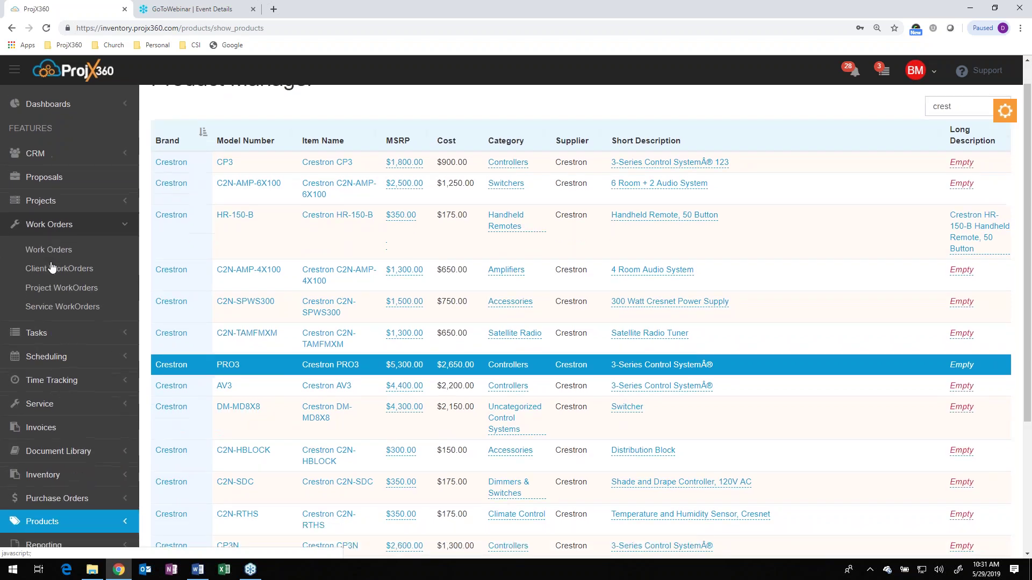
left_click(54, 242)
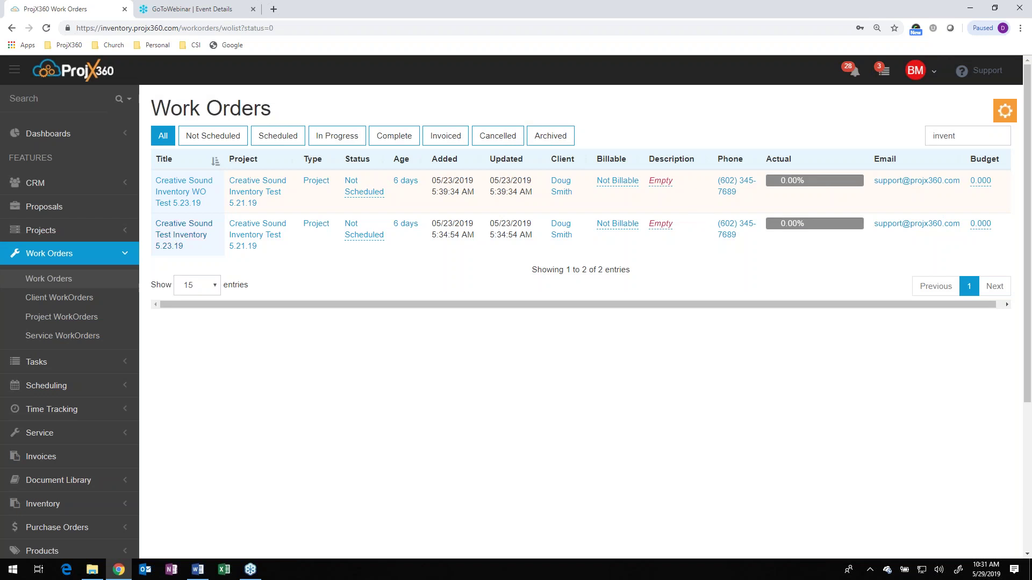
left_click(184, 229)
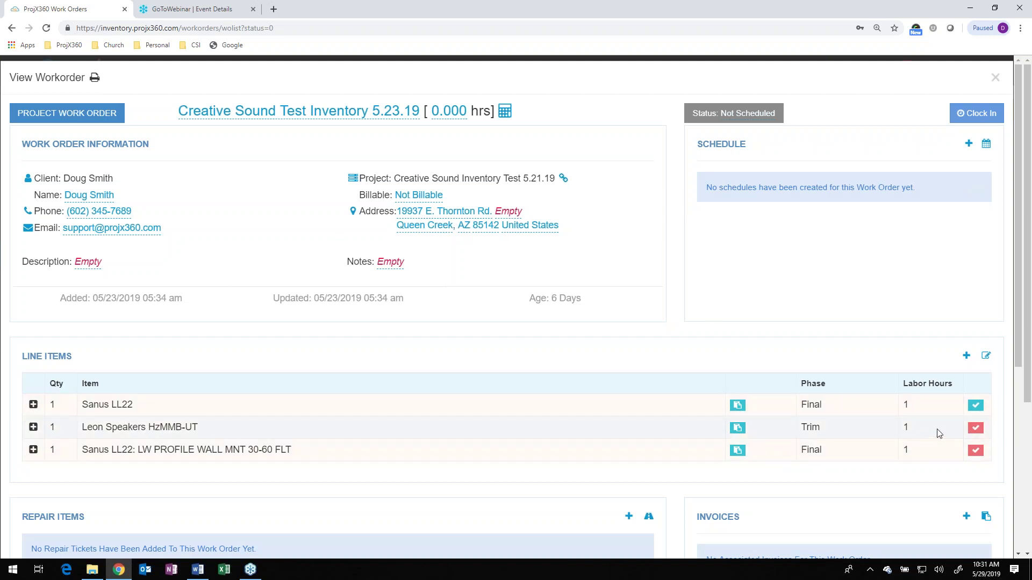
left_click(975, 429)
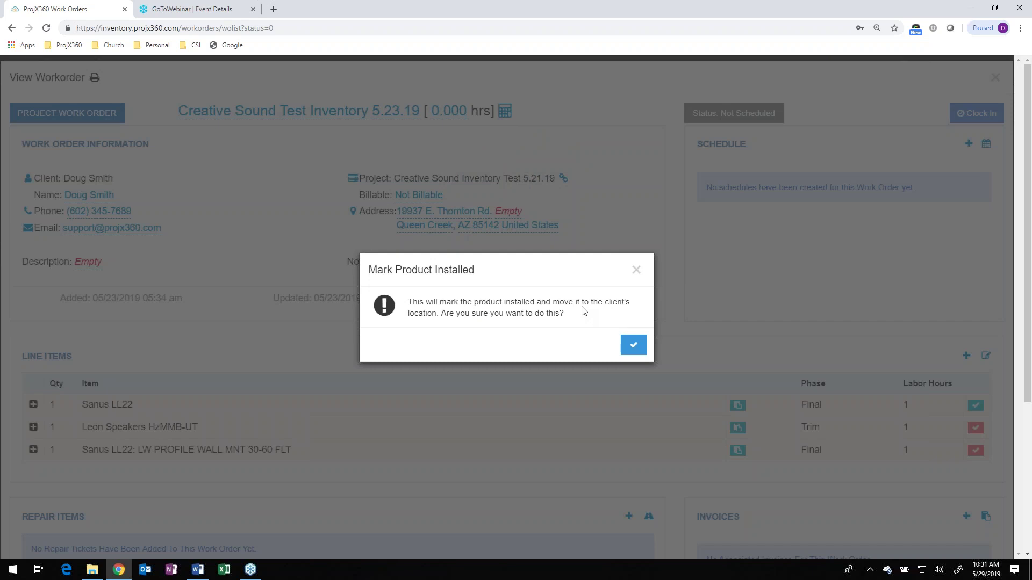
left_click(633, 346)
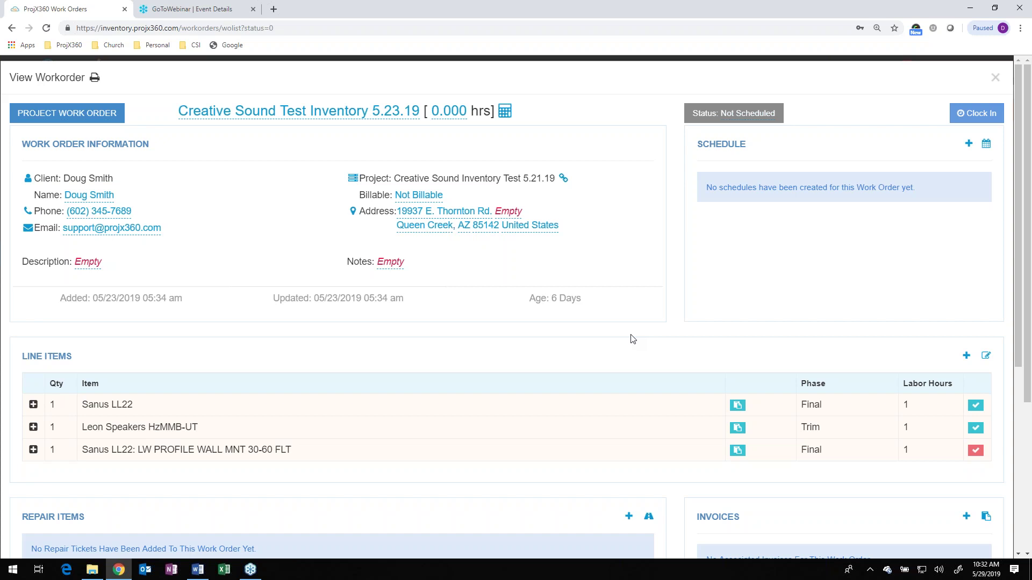
left_click(994, 78)
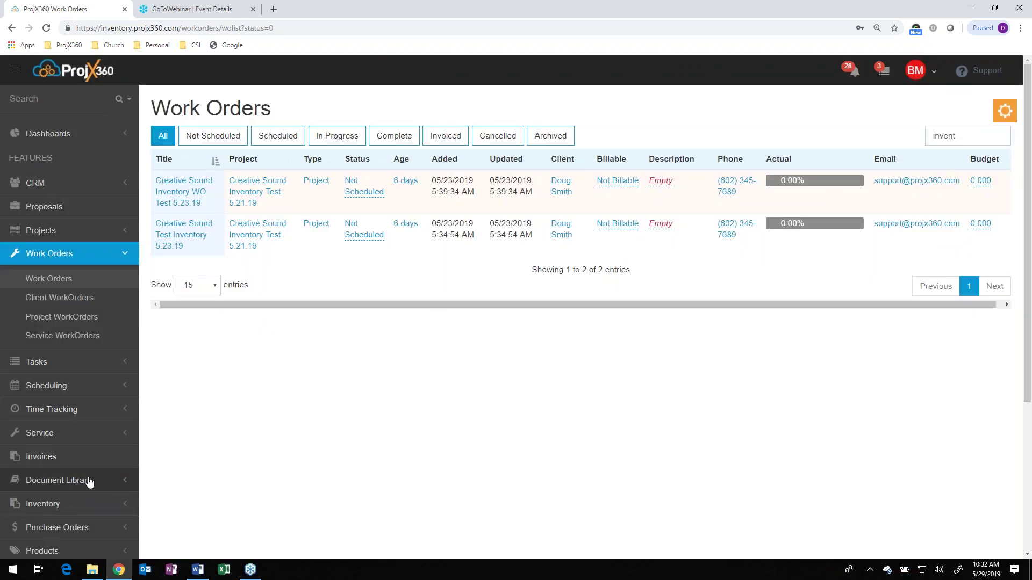
- Open the purchase orders list and view the products and shipping details of PO #3
scroll(90, 479, "down", 2)
left_click(69, 403)
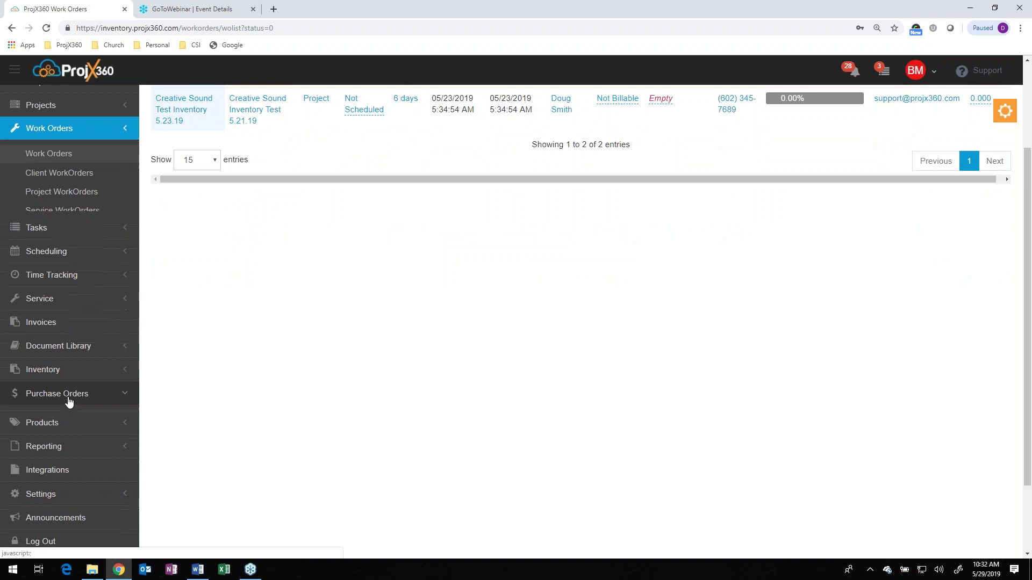
scroll(88, 299, "down", 1)
scroll(81, 294, "down", 1)
left_click(69, 288)
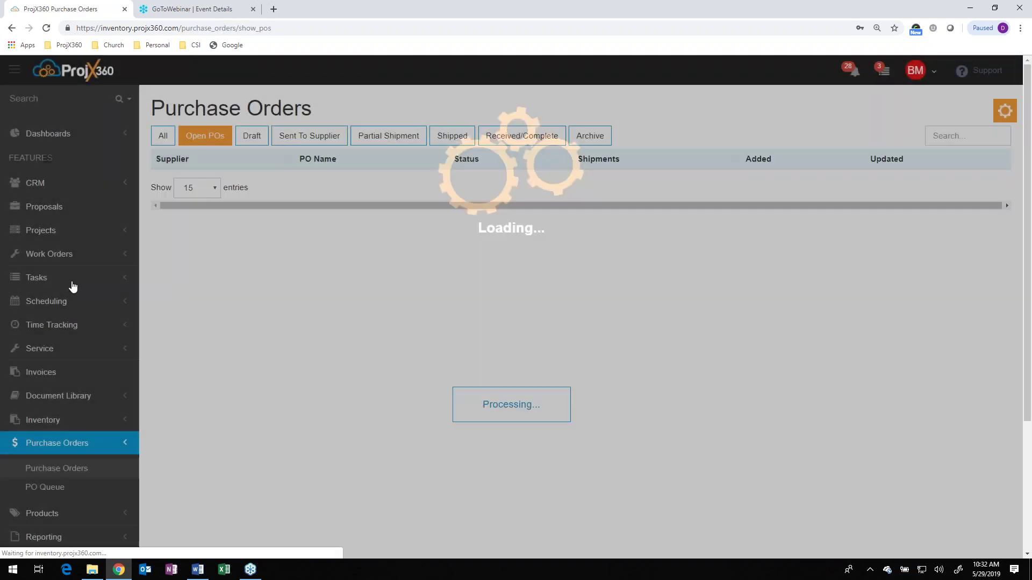
left_click(273, 264)
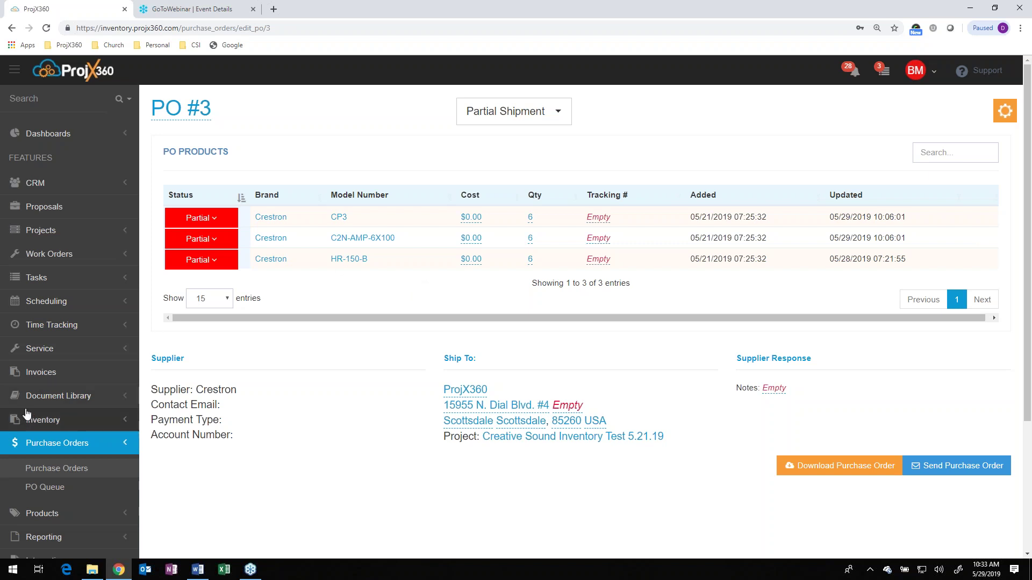
- Open the Integrations page and review which items the QuickBooks Desktop Web Connector can sync, without selecting any
scroll(38, 408, "down", 3)
left_click(43, 384)
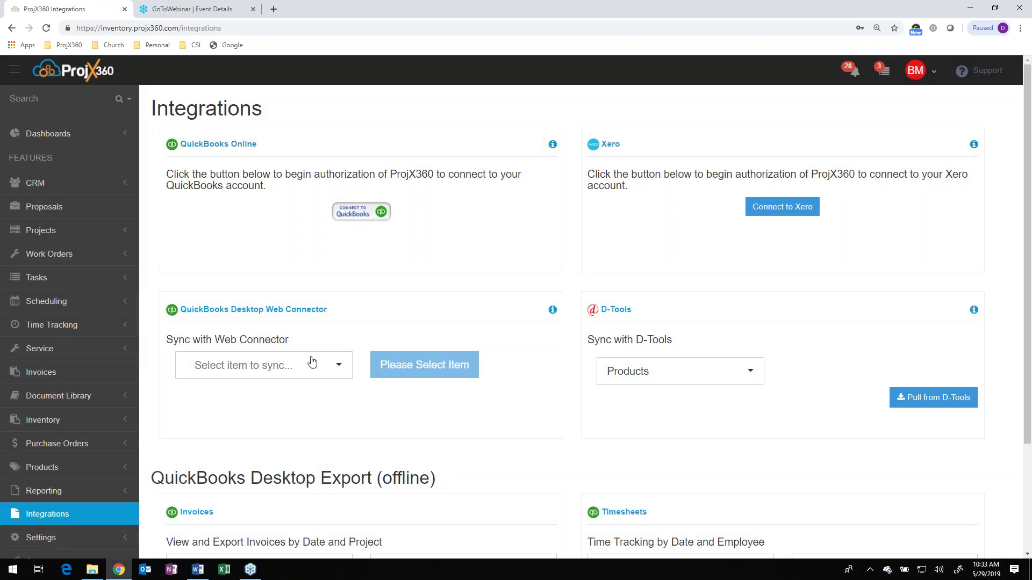
left_click(312, 363)
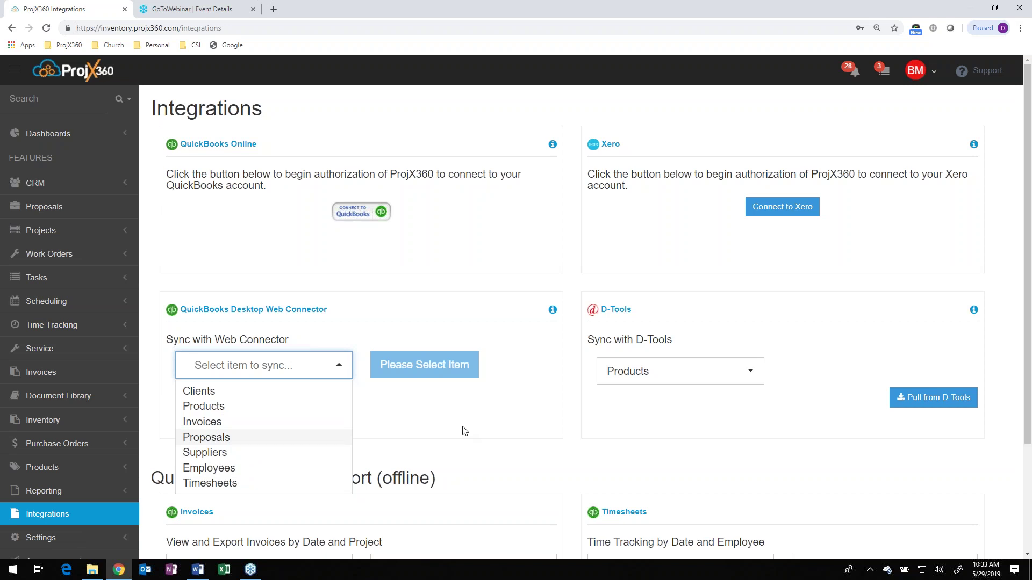
left_click(476, 287)
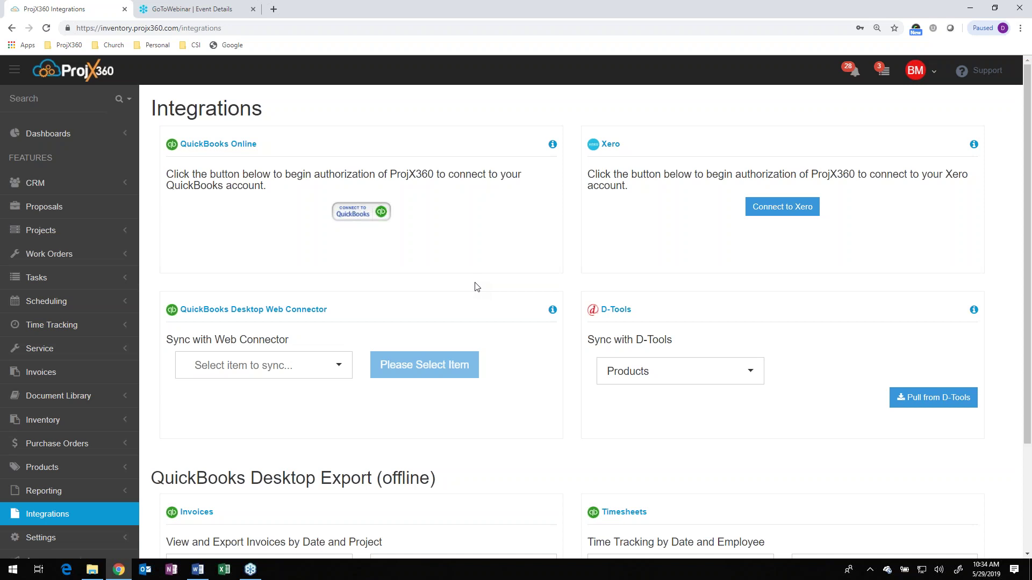
left_click(344, 373)
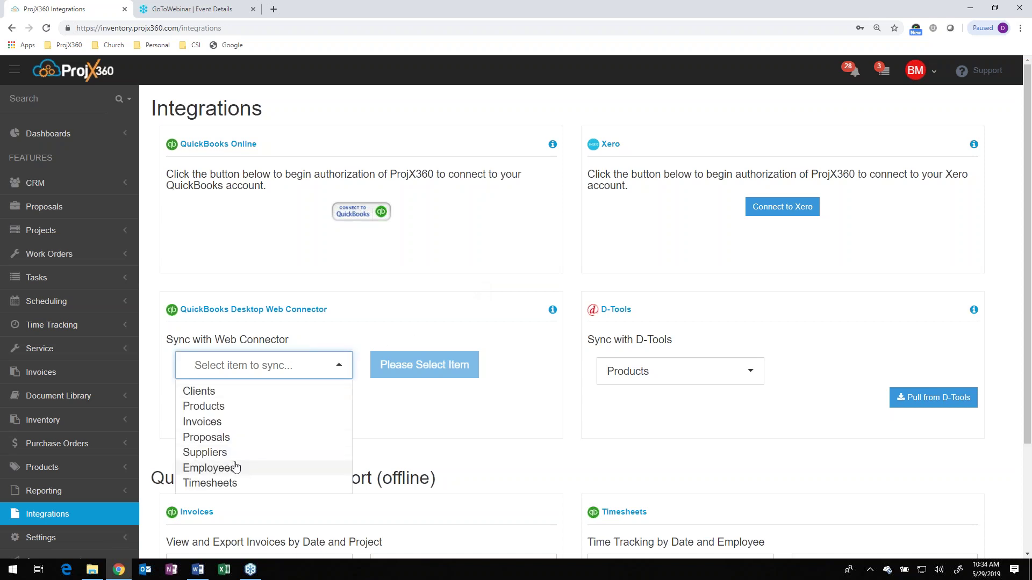
left_click(436, 430)
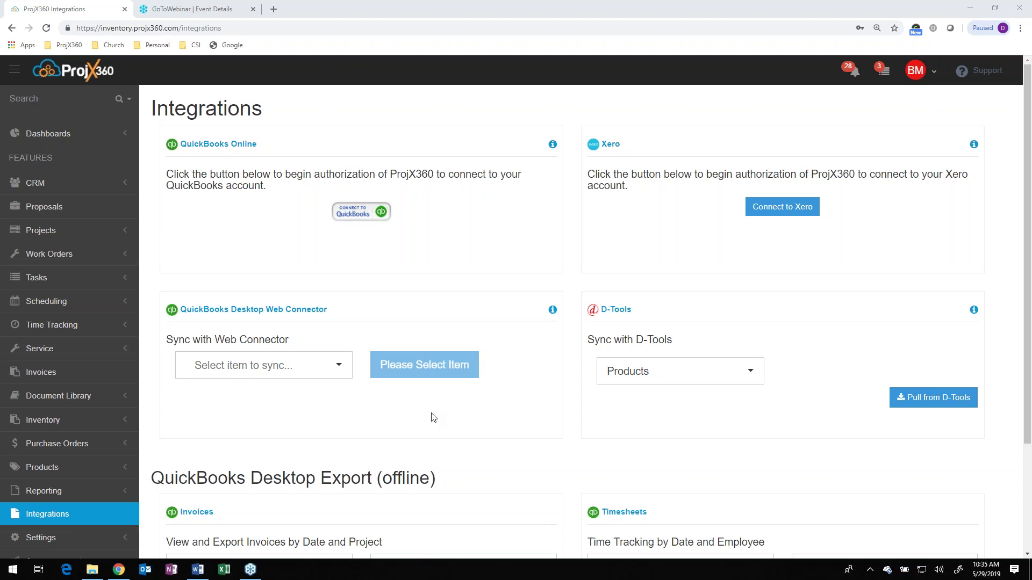
- Review the on-hand products across all warehouses and the choices in the warehouse filter
scroll(28, 397, "down", 3)
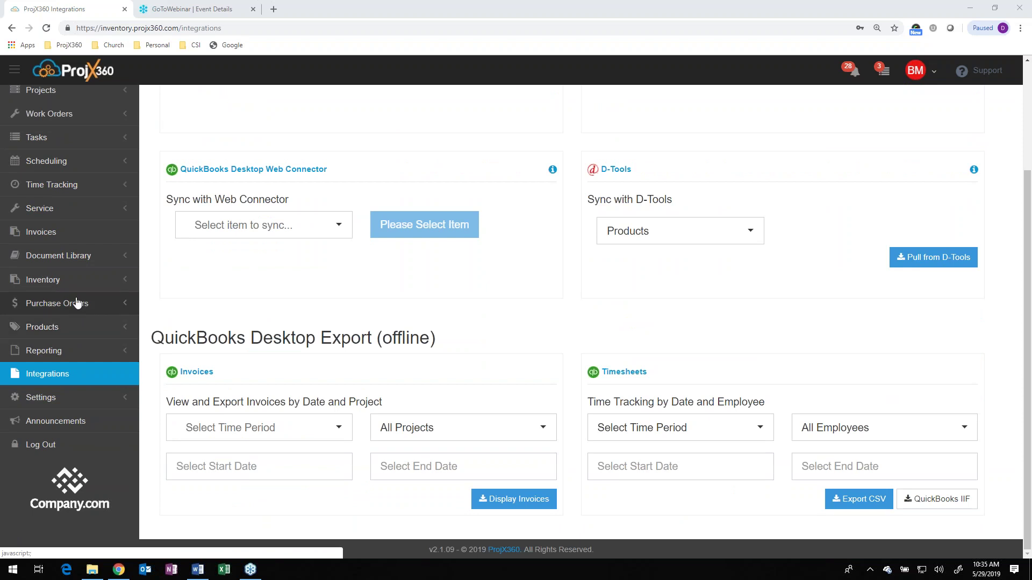
left_click(79, 281)
scroll(58, 293, "down", 2)
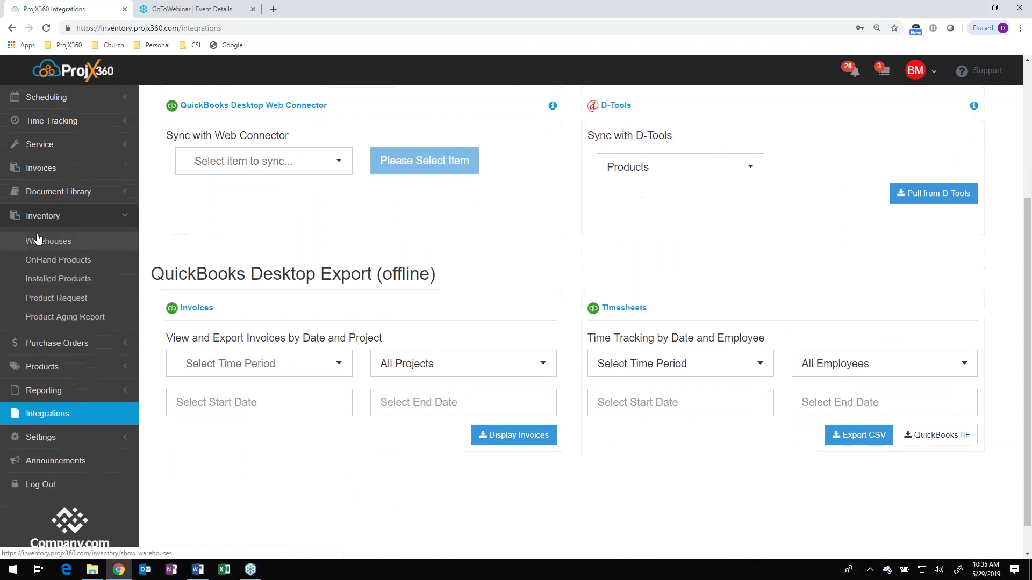
left_click(48, 266)
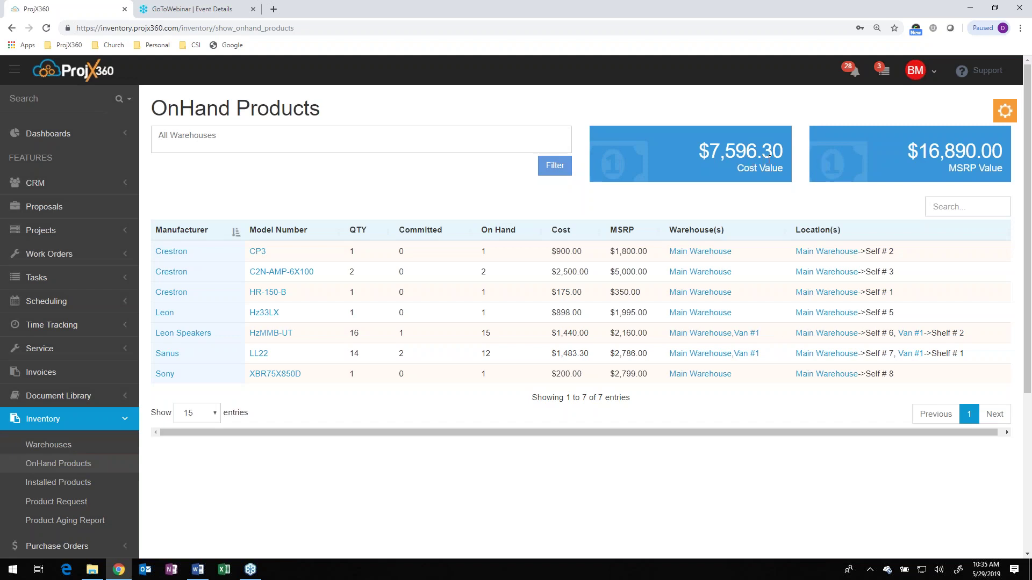
left_click(444, 147)
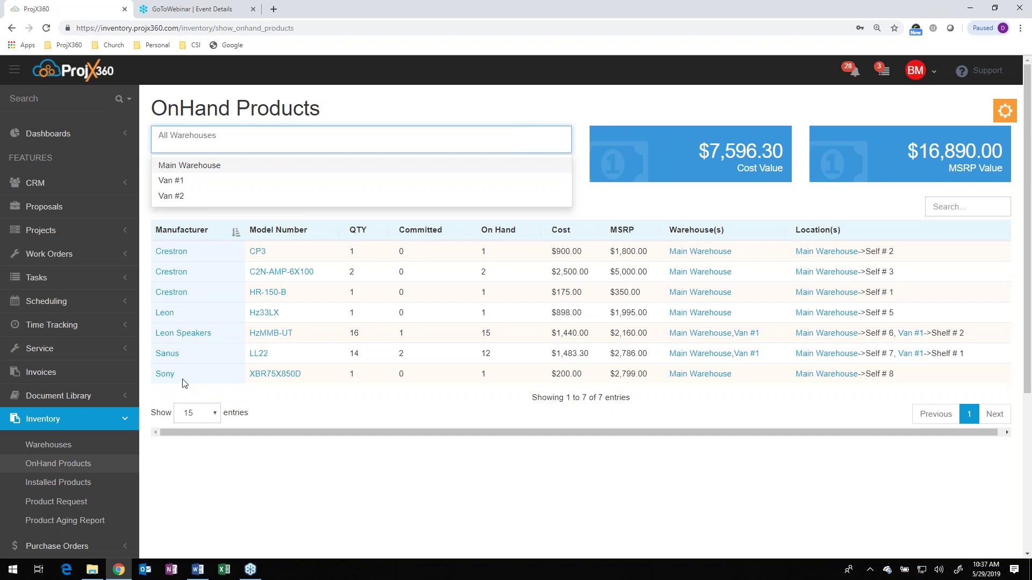
- Return to the Product Manager, view the general details of the Crestron PRO3, and close the product
left_click(79, 423)
scroll(80, 427, "down", 1)
scroll(79, 427, "down", 2)
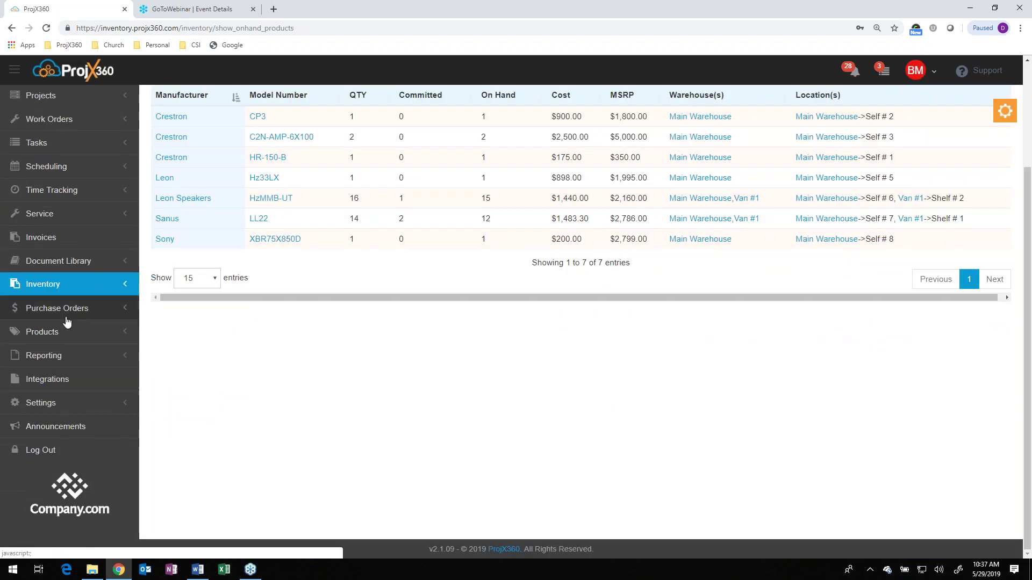
left_click(62, 342)
scroll(63, 345, "down", 1)
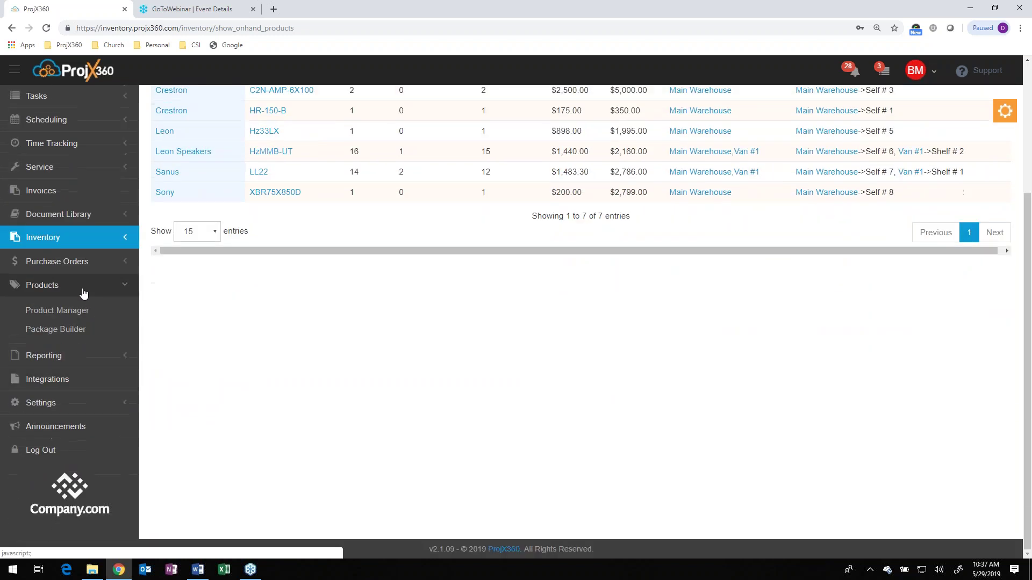
left_click(67, 312)
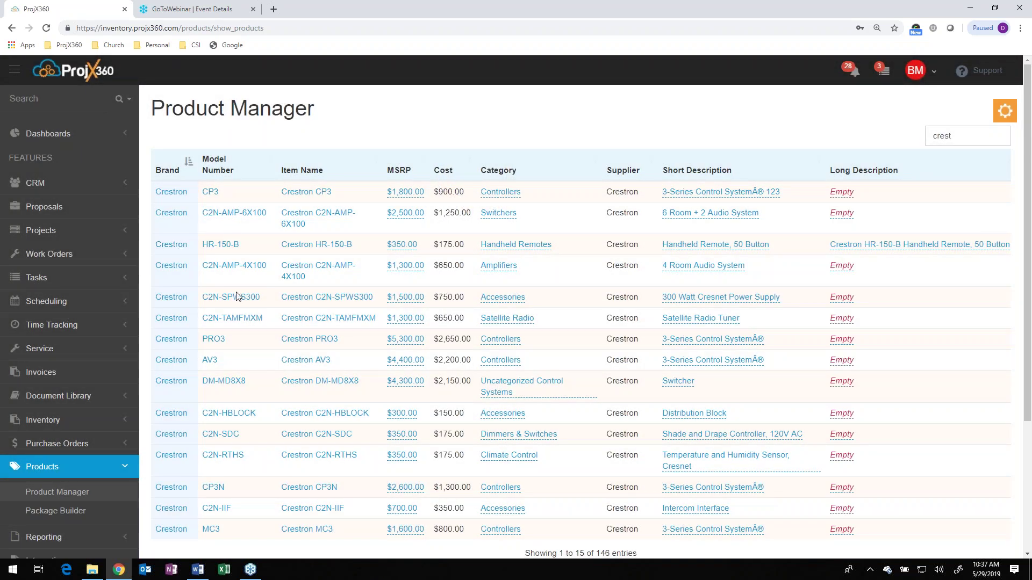
left_click(218, 340)
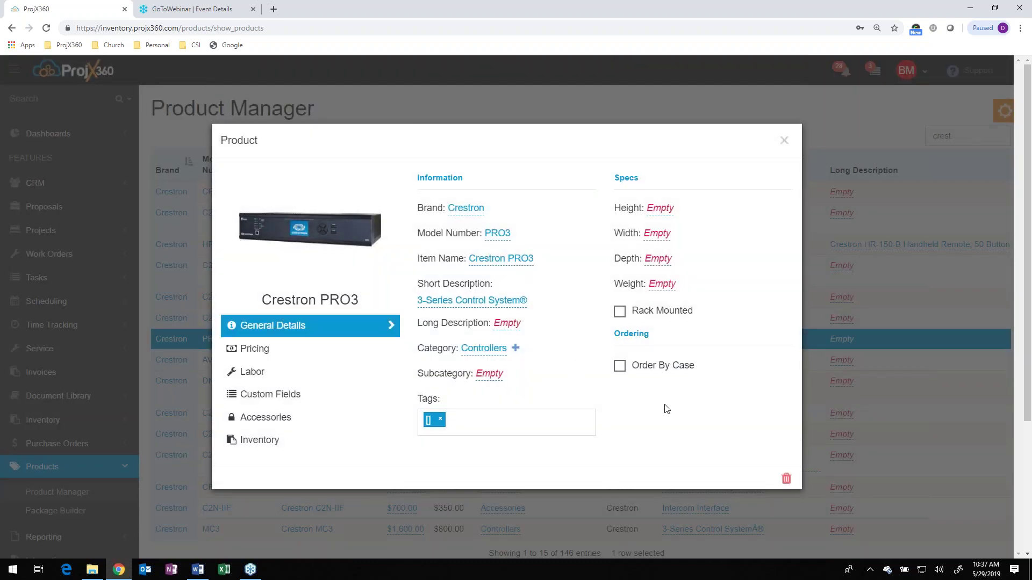
left_click(784, 140)
- Search the product list for "wire" and look through the matching products
double_click(960, 140)
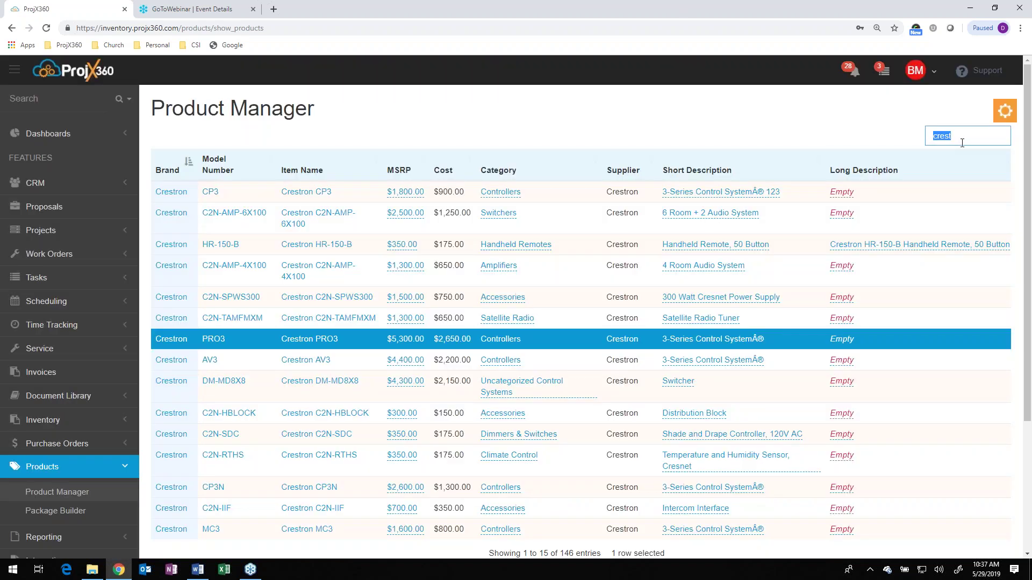
type("wire")
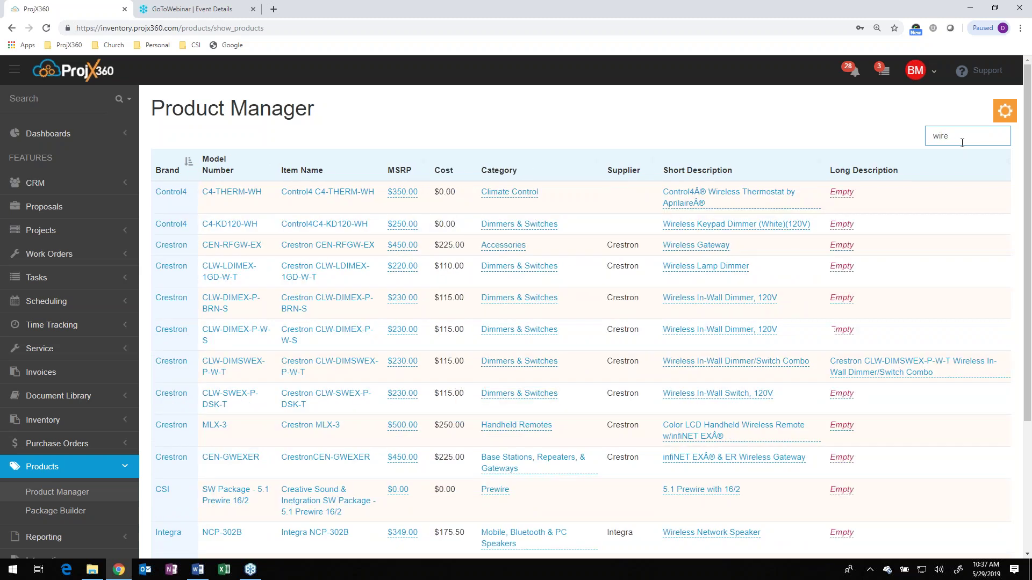
scroll(299, 425, "down", 3)
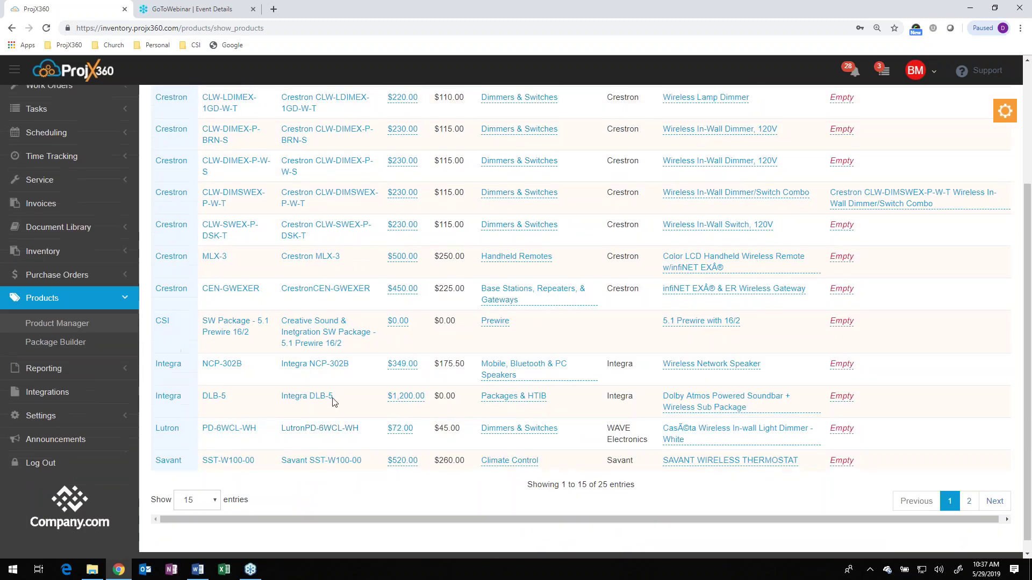
scroll(335, 396, "up", 3)
- Search the product list for "crestr", open the Crestron PRO3, and enable Order By Case in its general details
left_click_drag(966, 141, 935, 138)
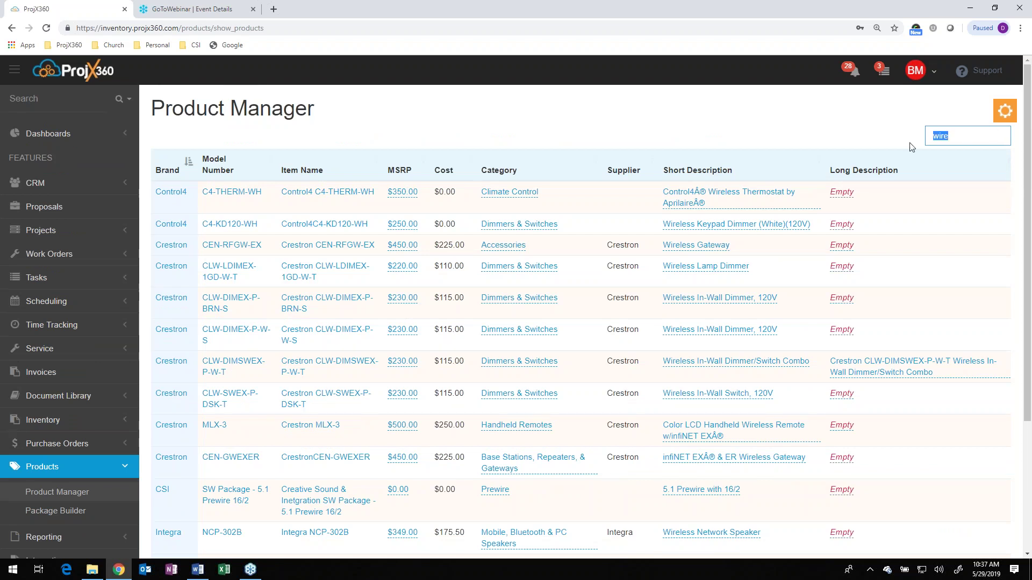
type("crestr")
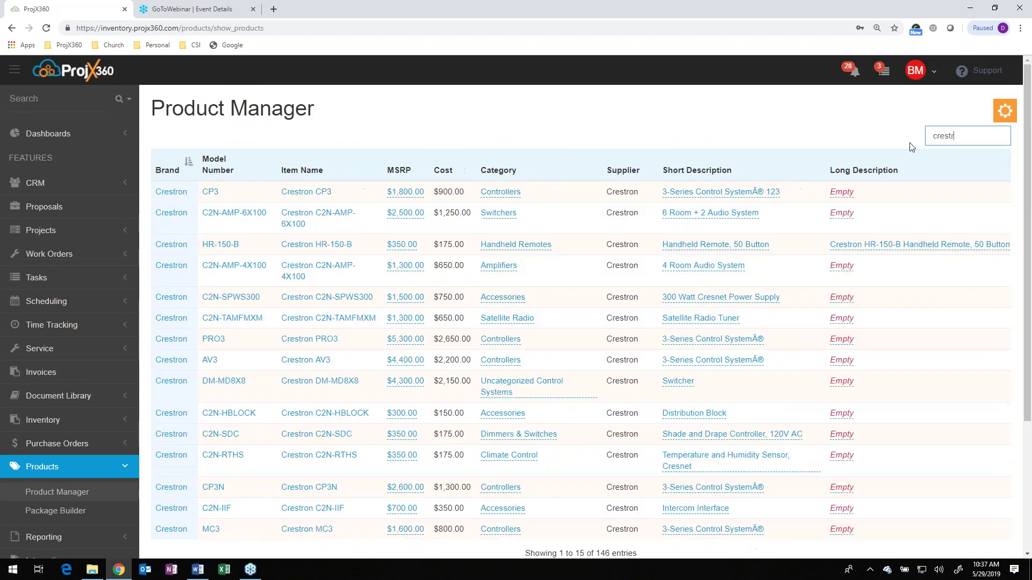
left_click(222, 344)
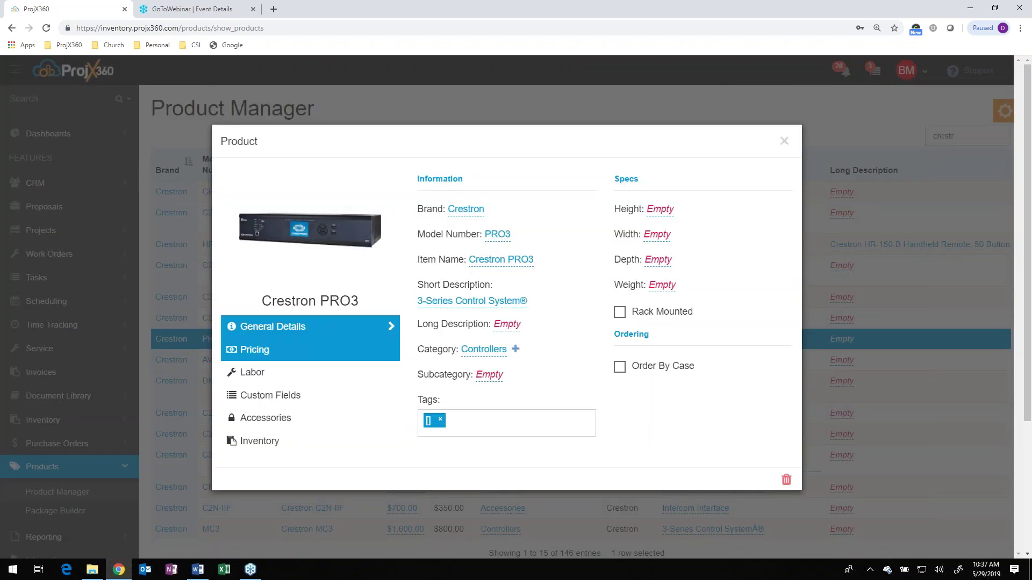
left_click(620, 370)
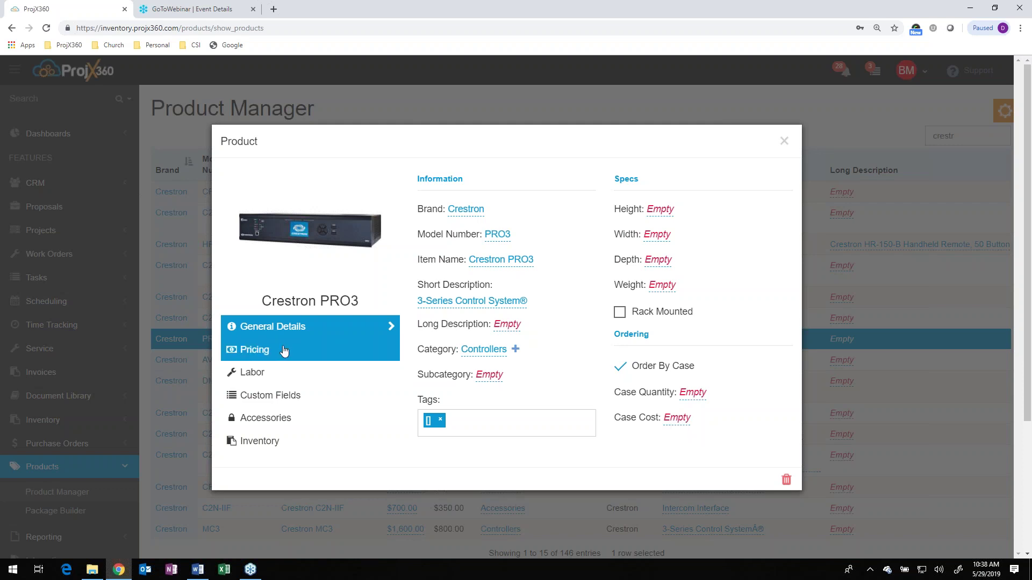
- View the PRO3's pricing, return to its general details to turn Order By Case back on, and close the product
left_click(283, 350)
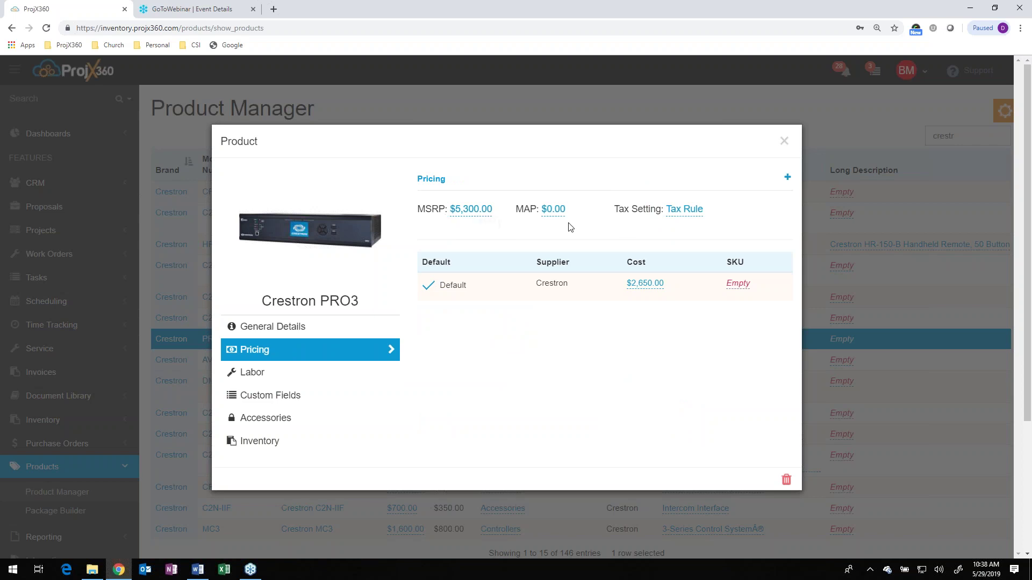
left_click(291, 327)
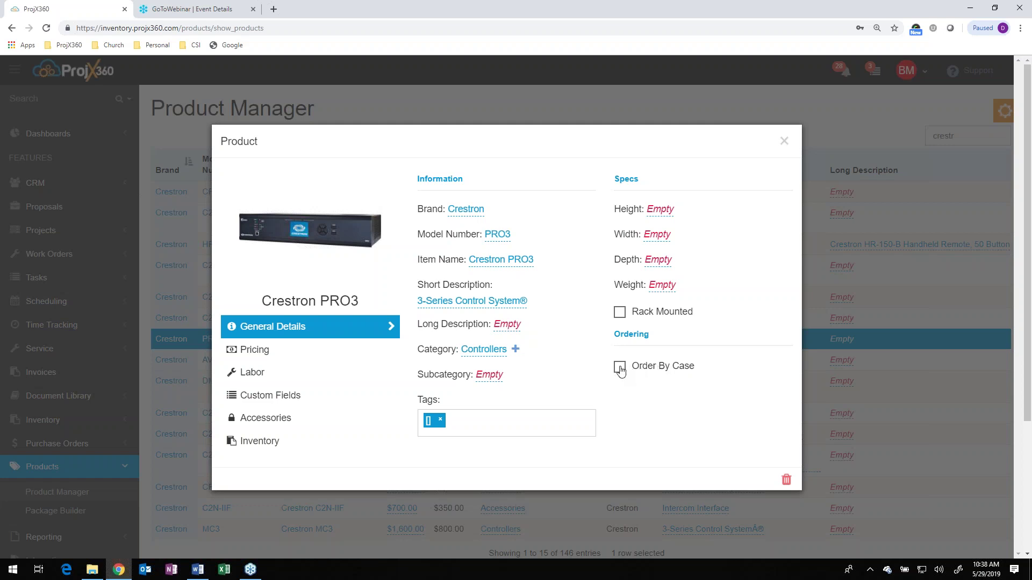
left_click(620, 369)
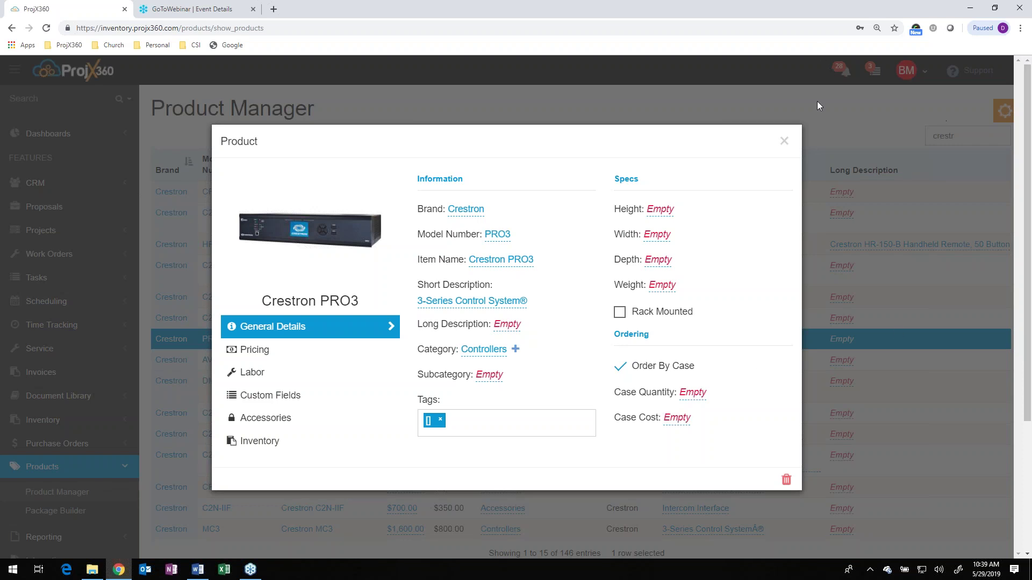
left_click(785, 141)
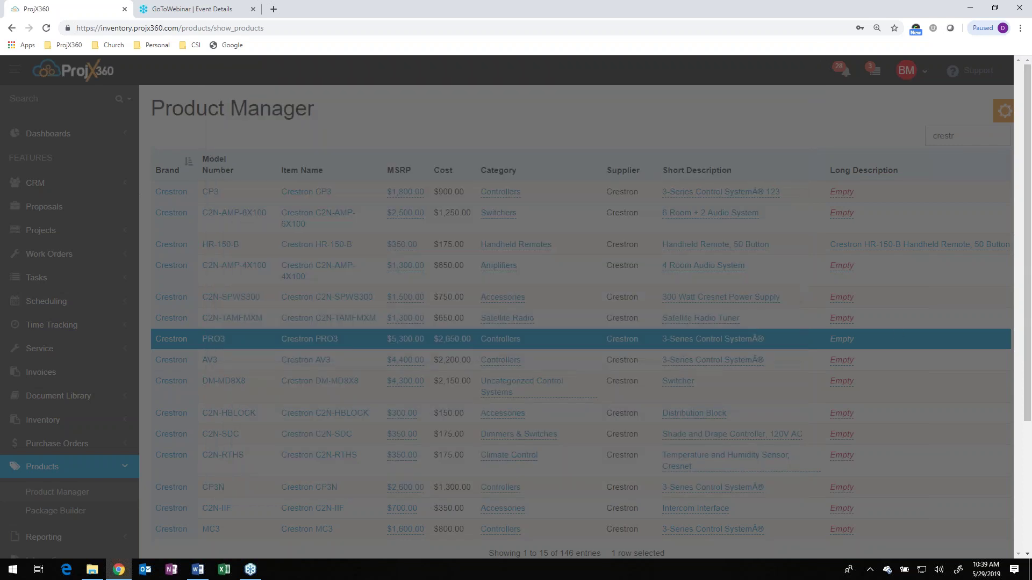